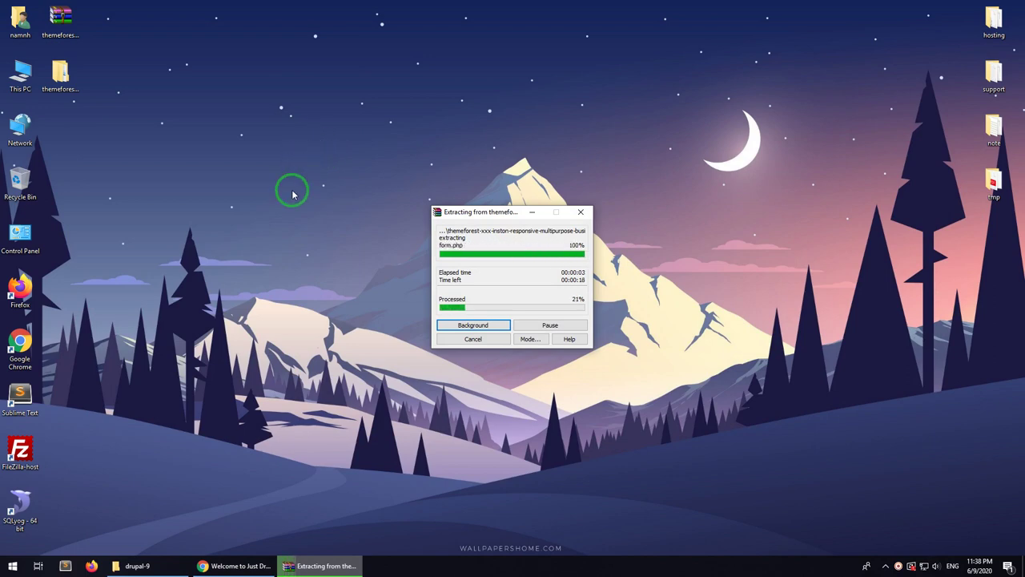
# - Open the extracted Inston theme package folder and review its installation folders and zip archives
pyautogui.doubleClick(67, 76)
pyautogui.click(170, 270)
pyautogui.click(164, 278)
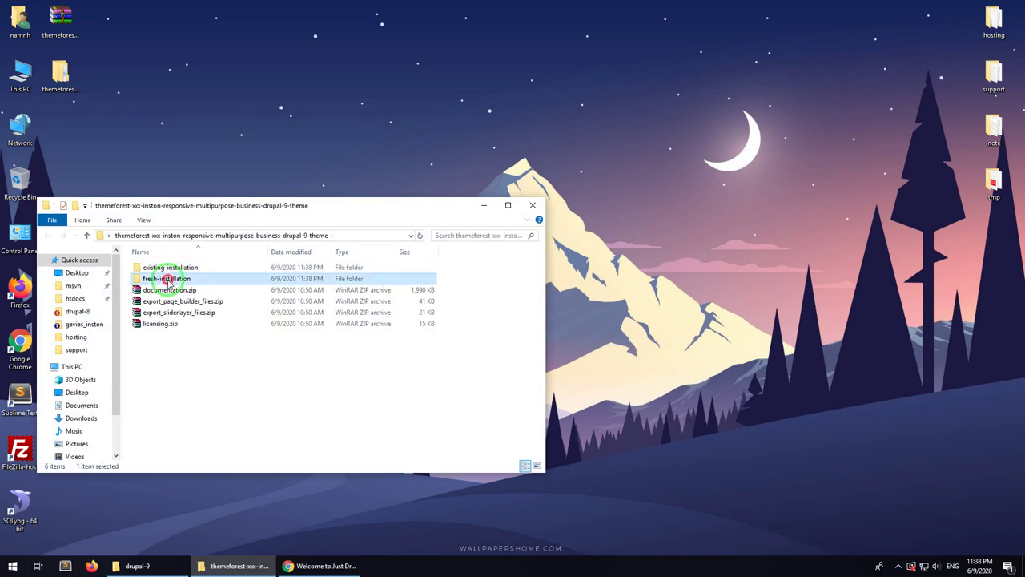
pyautogui.click(164, 289)
pyautogui.click(167, 300)
pyautogui.click(170, 312)
pyautogui.click(160, 324)
pyautogui.click(188, 365)
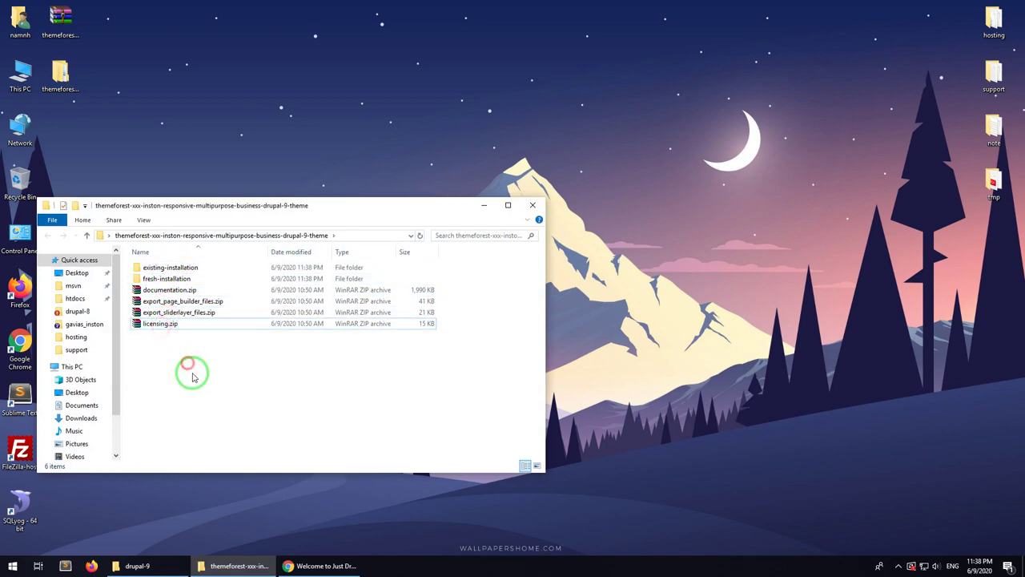
# - Switch to Chrome and check the installation folder name in the local Drupal site's address
pyautogui.click(308, 565)
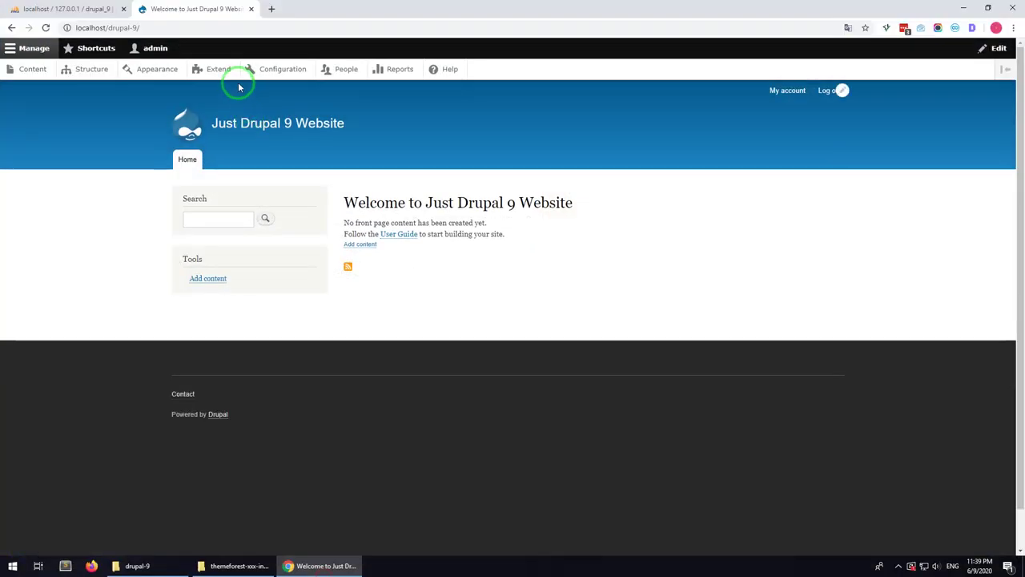
pyautogui.moveTo(110, 28); pyautogui.dragTo(172, 25)
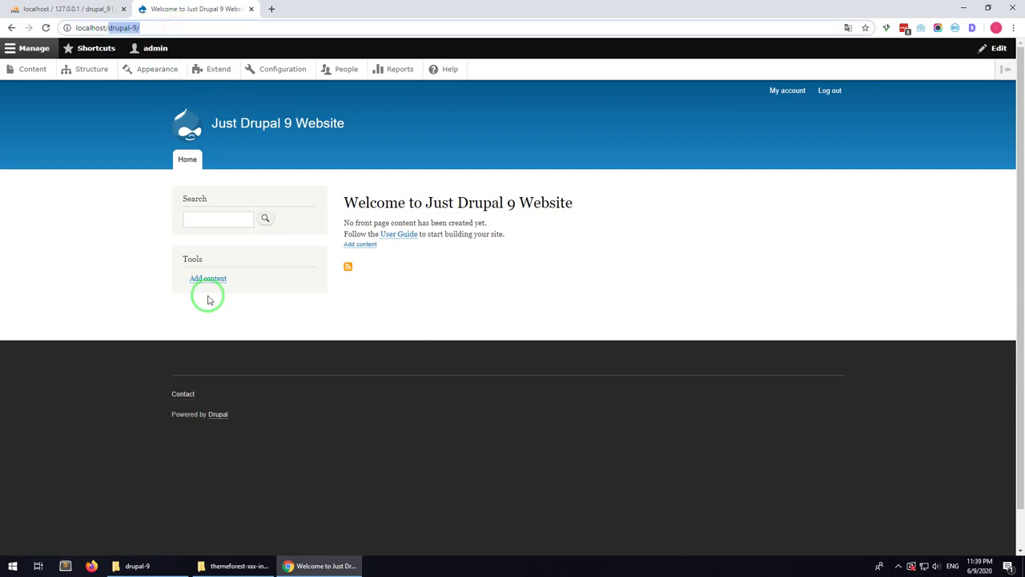
pyautogui.click(297, 566)
# - Place the drupal-9 folder window beside the theme package window and open its modules folder
pyautogui.click(180, 569)
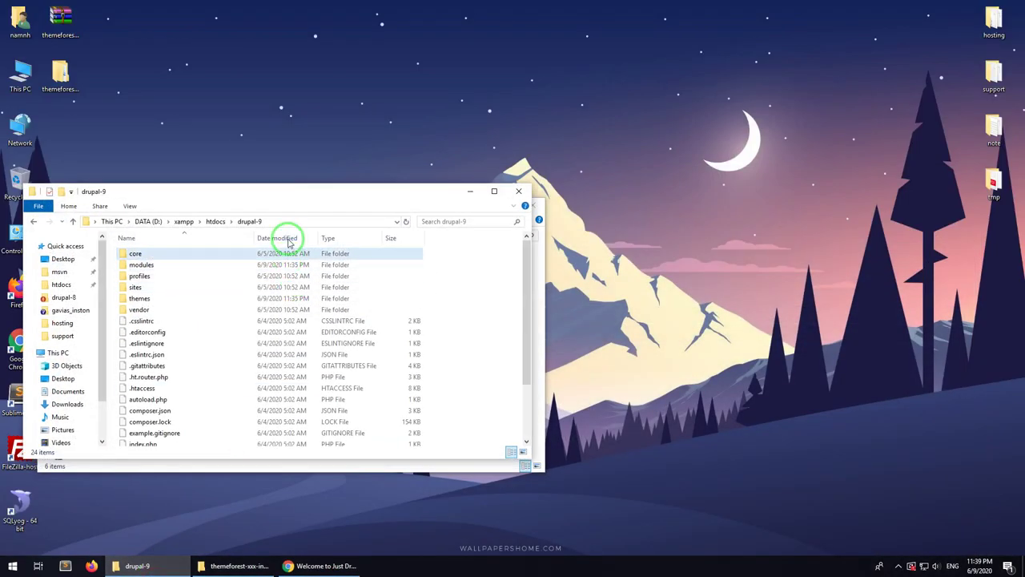
pyautogui.moveTo(277, 205); pyautogui.dragTo(663, 165)
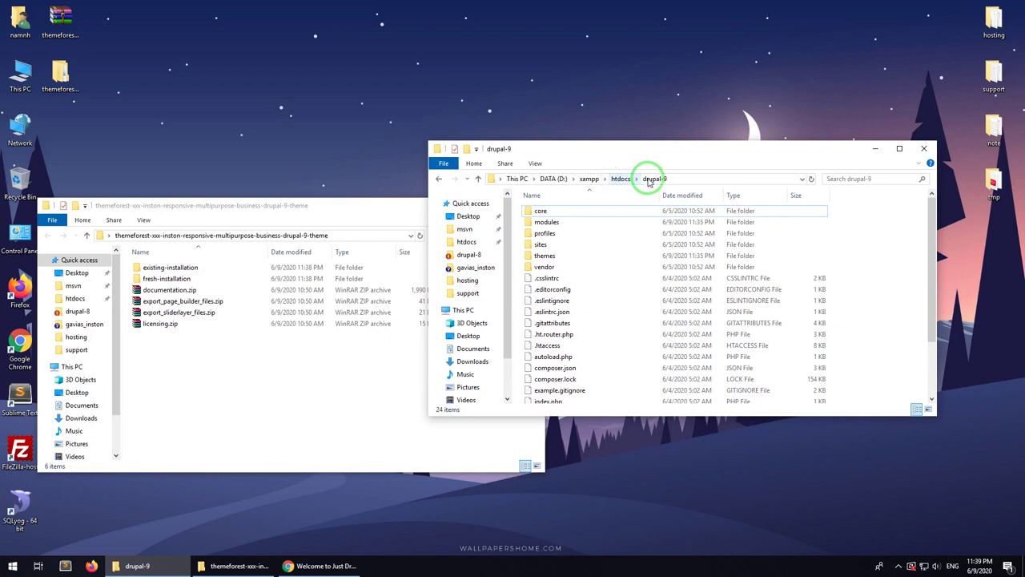
pyautogui.doubleClick(561, 222)
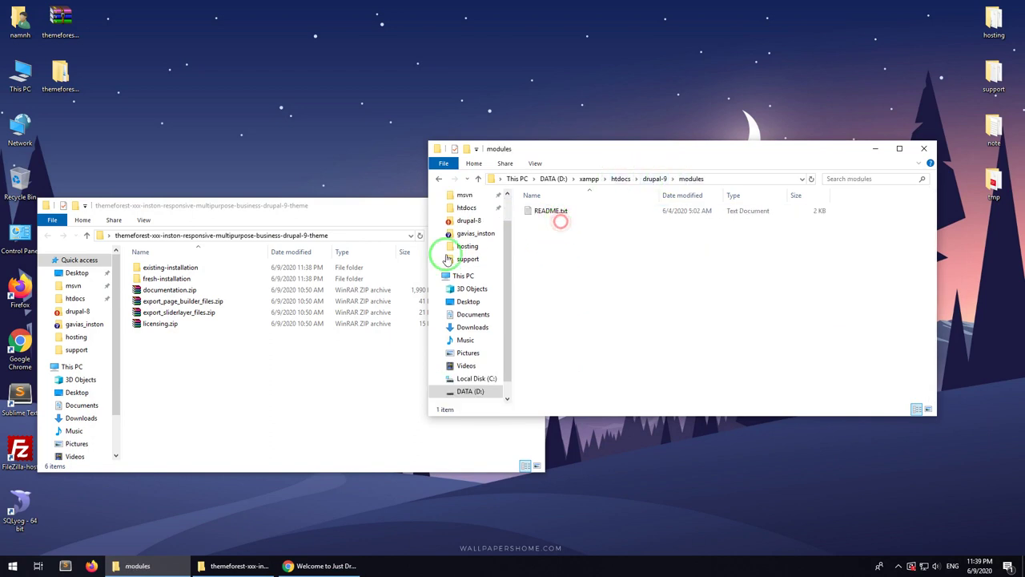
# - Copy all module folders from existing-installation/modules into the modules folder of drupal-9
pyautogui.doubleClick(190, 272)
pyautogui.doubleClick(179, 269)
pyautogui.click(165, 270)
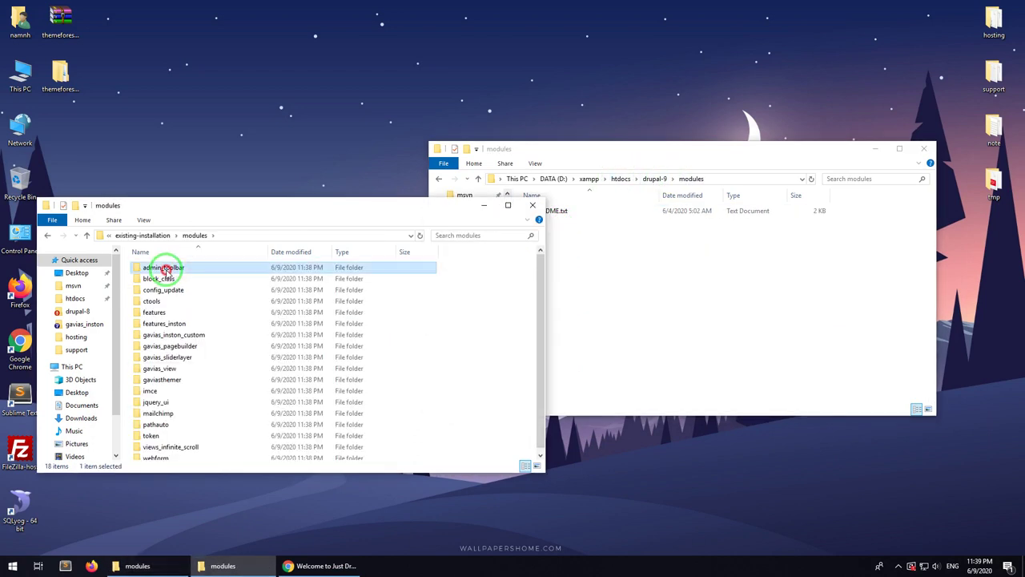
pyautogui.hotkey('ctrl', 'a')
pyautogui.click(656, 306)
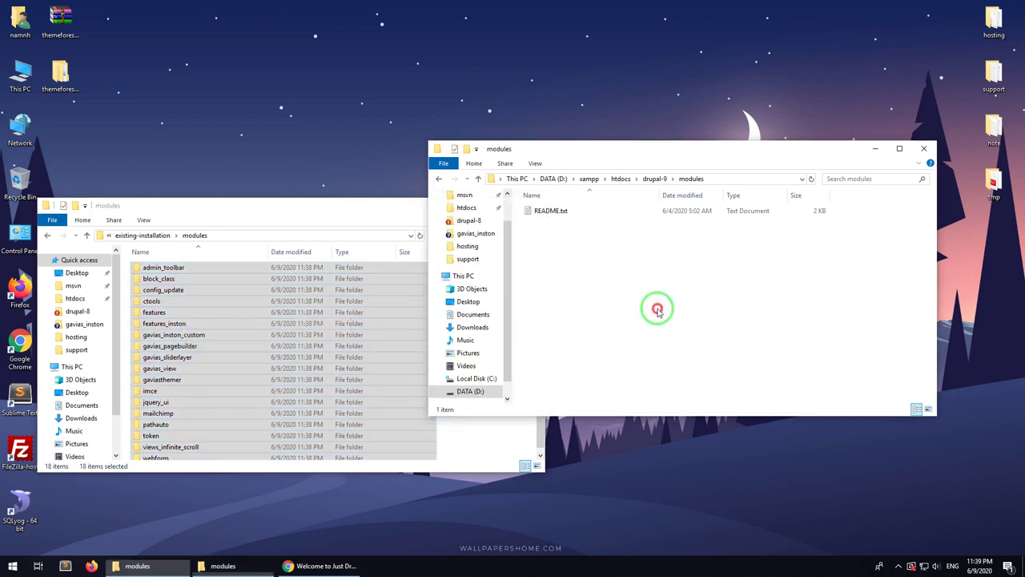
pyautogui.hotkey('ctrl', 'v')
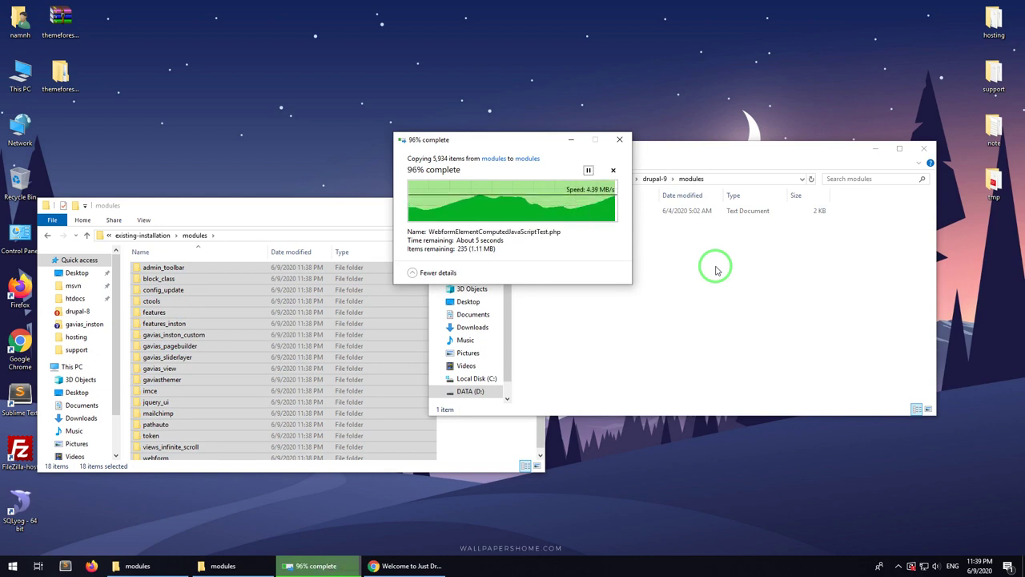
# - Copy the default folder from existing-installation/sites into the sites folder of drupal-9
pyautogui.click(143, 234)
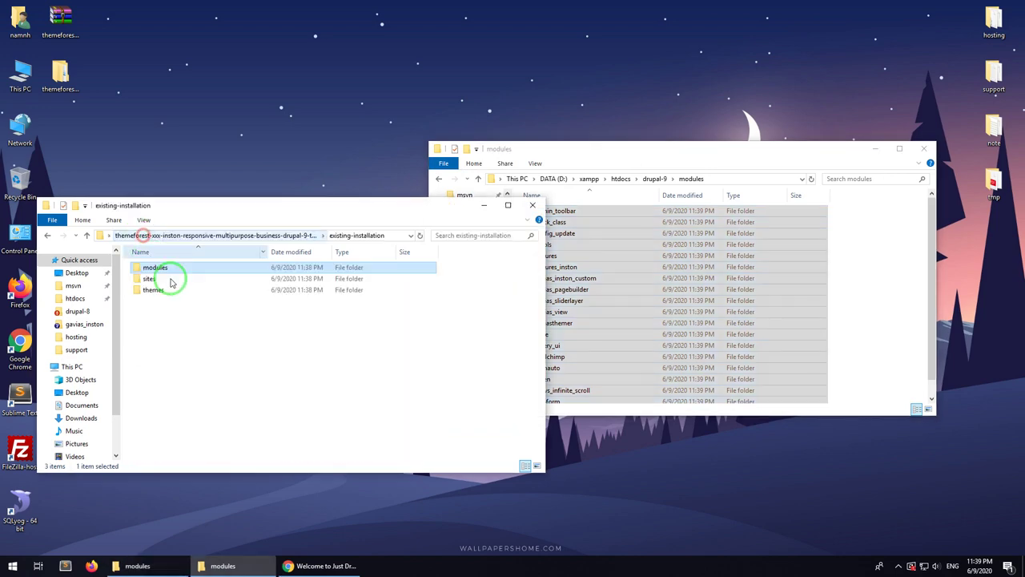
pyautogui.click(652, 178)
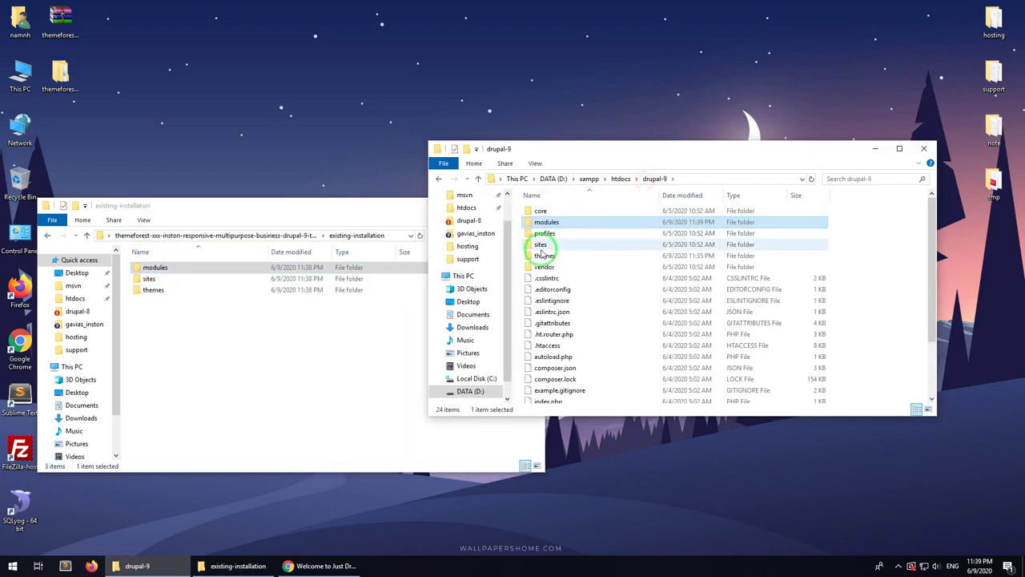
pyautogui.doubleClick(160, 278)
pyautogui.moveTo(599, 152); pyautogui.dragTo(732, 158)
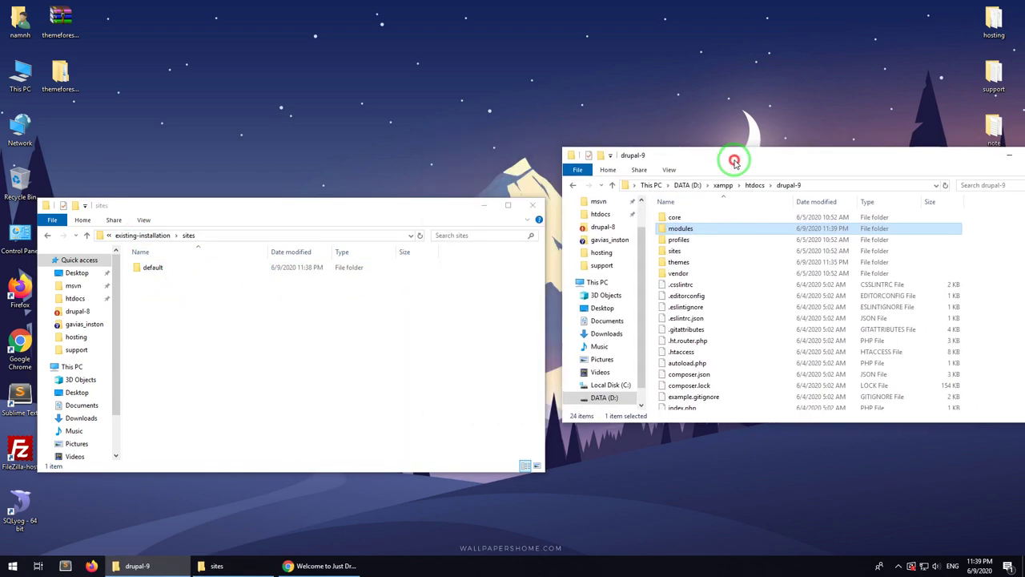
pyautogui.doubleClick(677, 251)
pyautogui.click(293, 264)
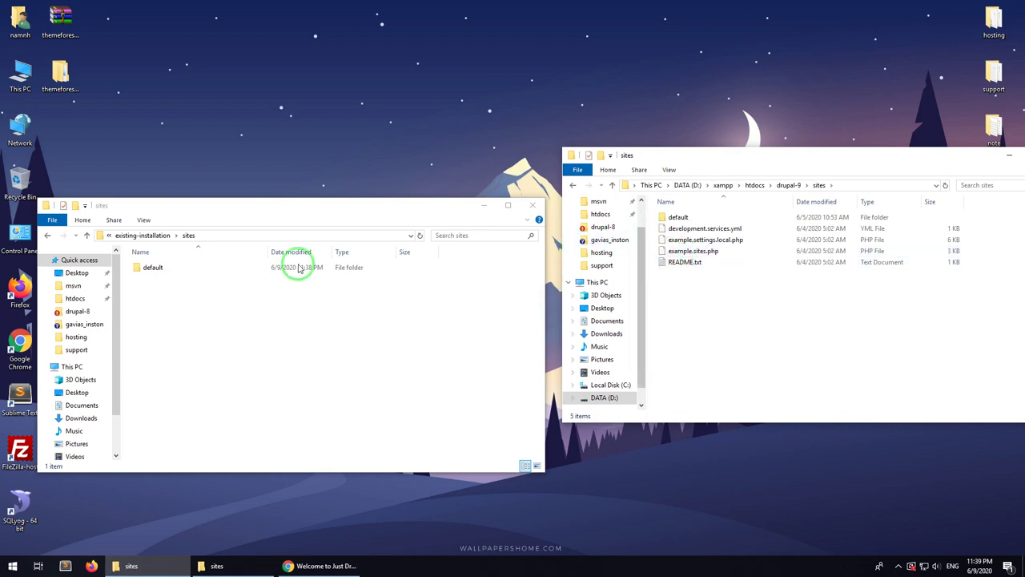
pyautogui.moveTo(165, 270); pyautogui.dragTo(600, 288)
pyautogui.click(242, 290)
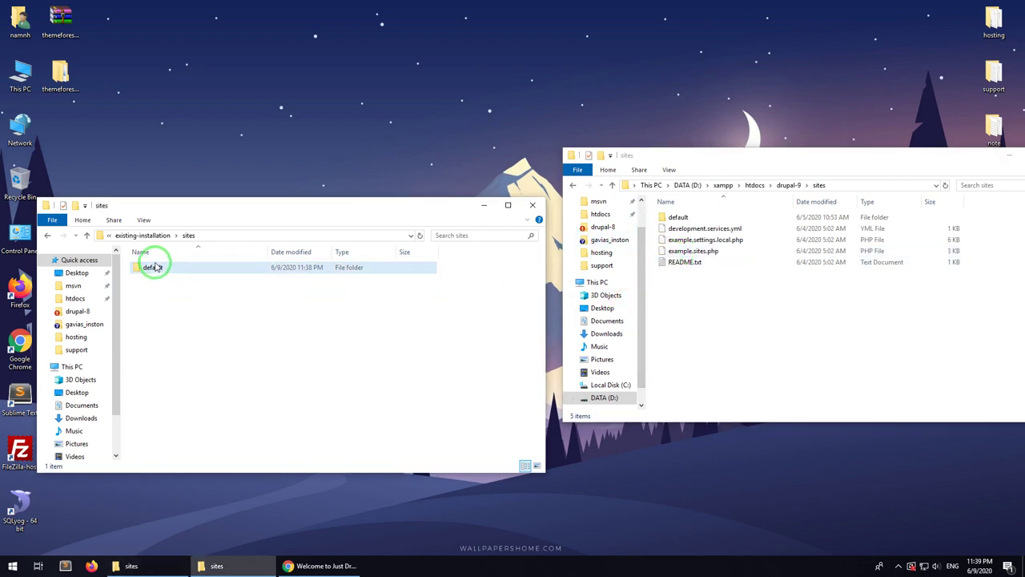
pyautogui.moveTo(151, 267); pyautogui.dragTo(693, 293)
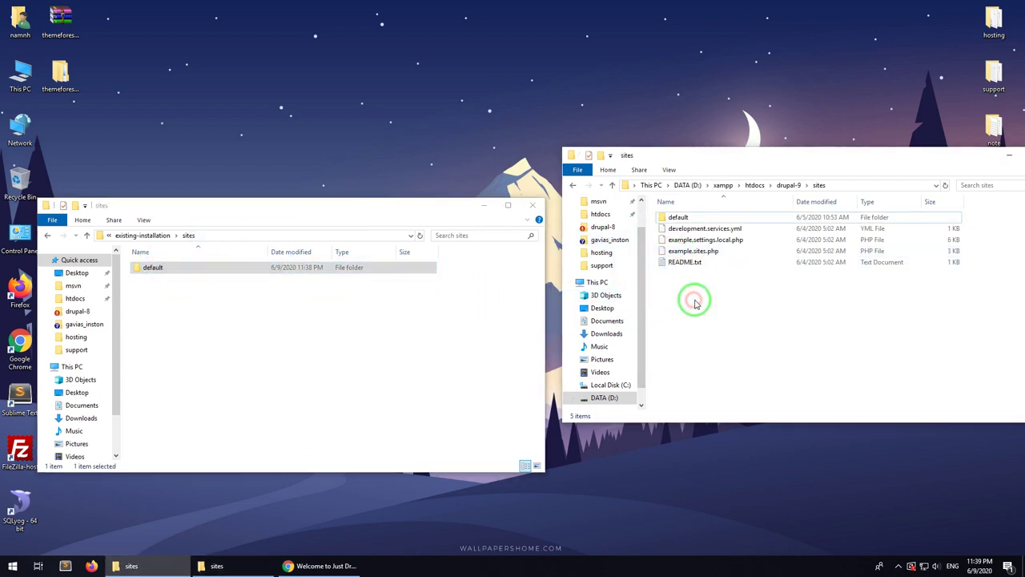
# - Copy the gavias_inston folder from existing-installation/themes into the themes folder of drupal-9
pyautogui.click(571, 190)
pyautogui.doubleClick(677, 259)
pyautogui.click(85, 235)
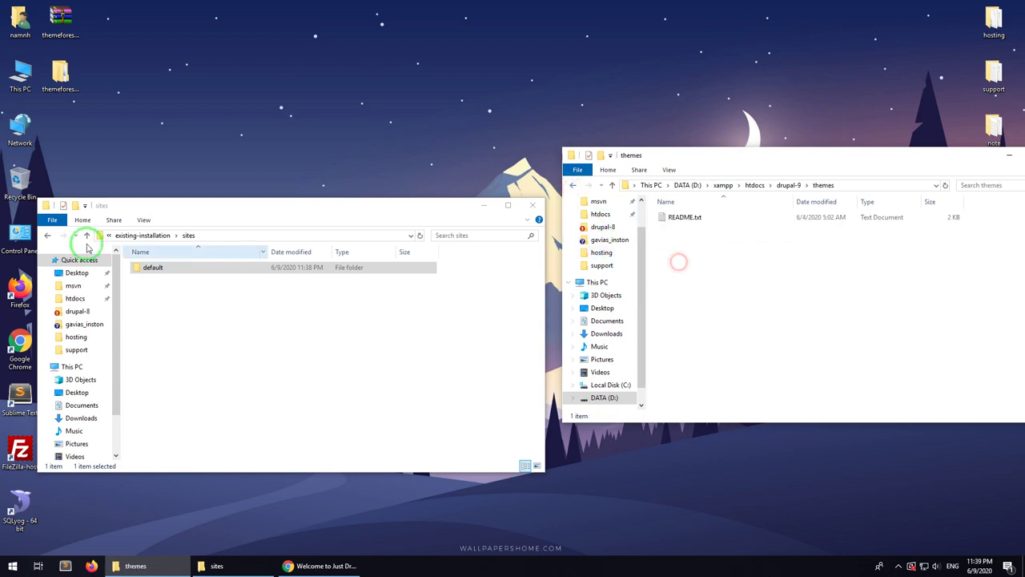
pyautogui.click(48, 235)
pyautogui.doubleClick(144, 290)
pyautogui.moveTo(153, 268); pyautogui.dragTo(686, 315)
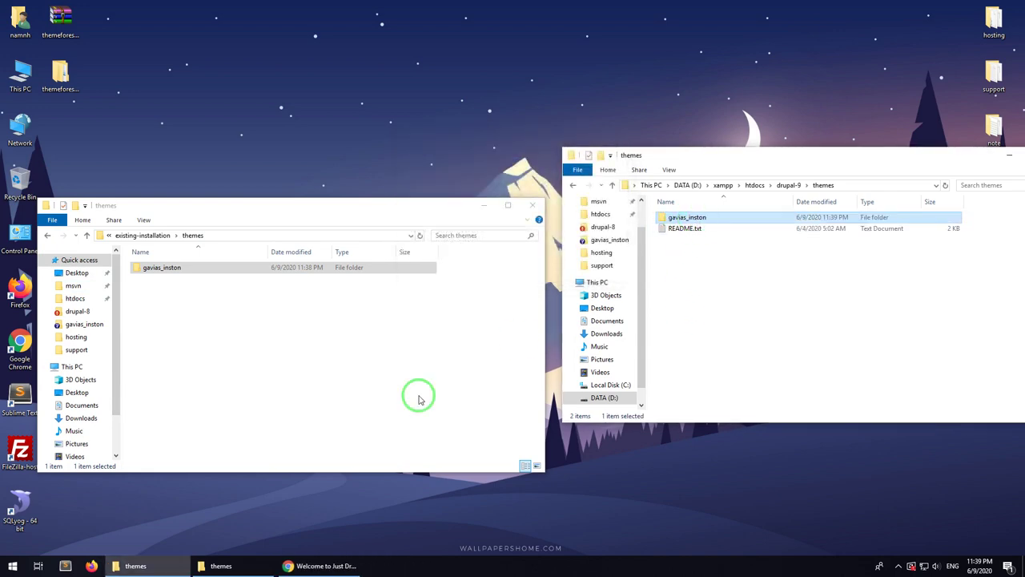
# - Switch to the Drupal site in Chrome, then install the Gavias Inston 9.x theme and set it as default
pyautogui.click(303, 565)
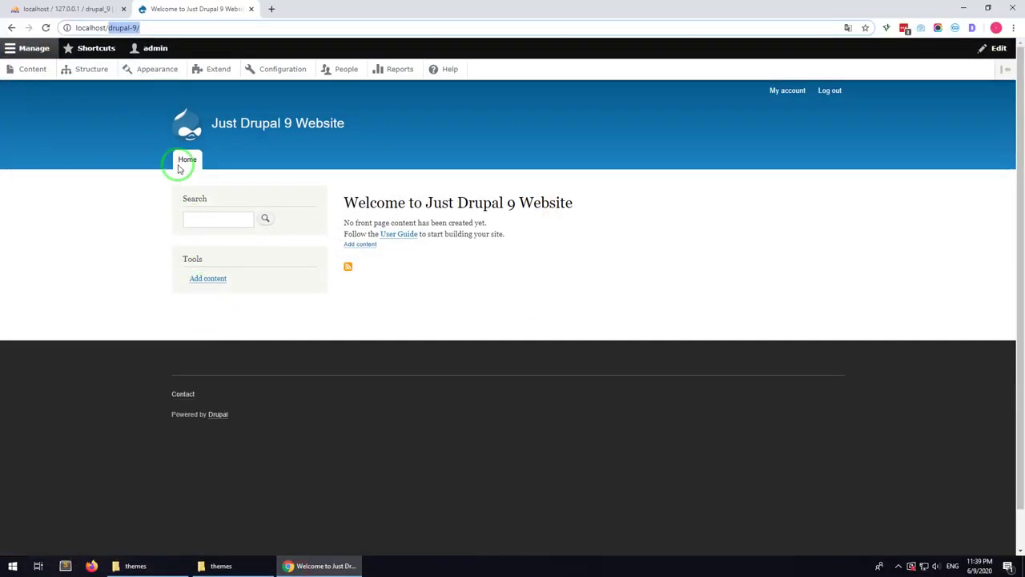
pyautogui.click(157, 69)
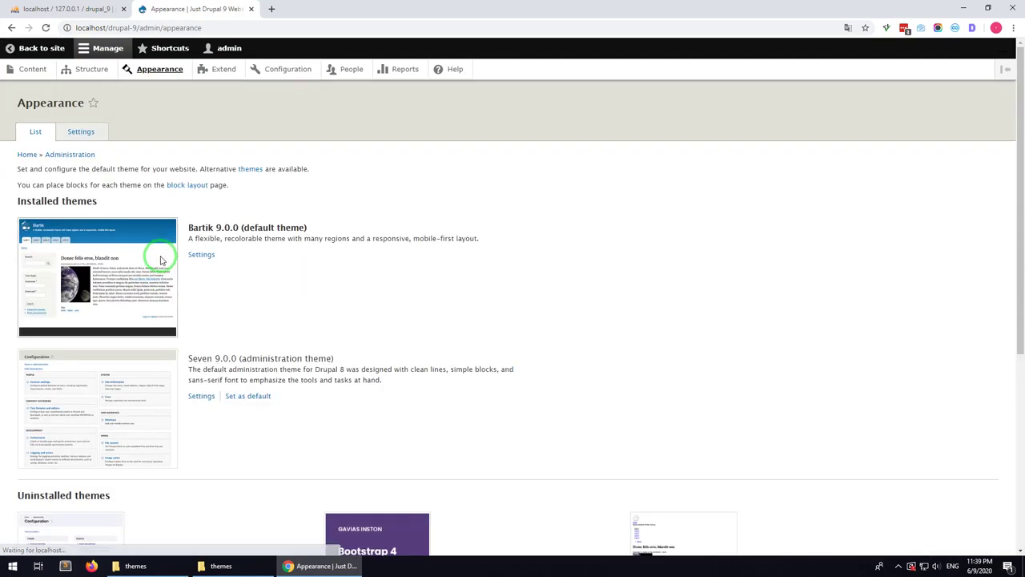
pyautogui.scroll(-2, 303, 407)
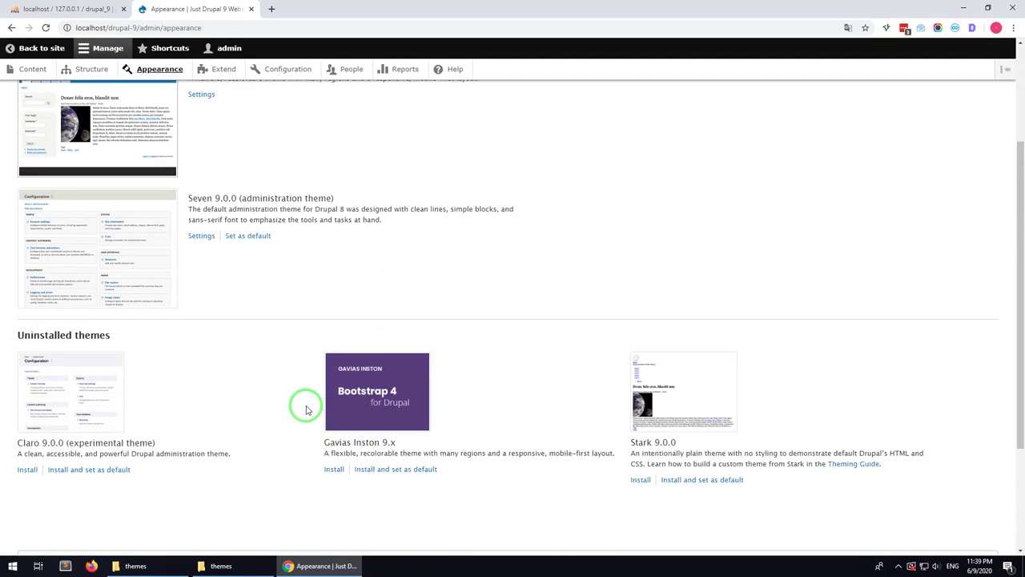
pyautogui.click(380, 467)
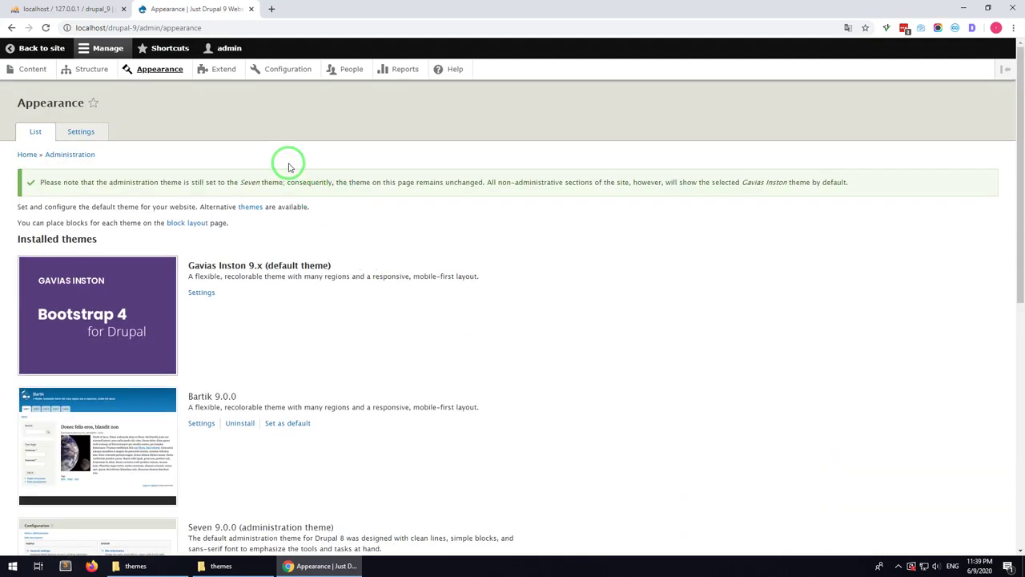
# - Filter the modules by "gavias" and install Gavias Custom View, Inston Themer, Page Builder, SliderLayer and Themer
pyautogui.click(226, 79)
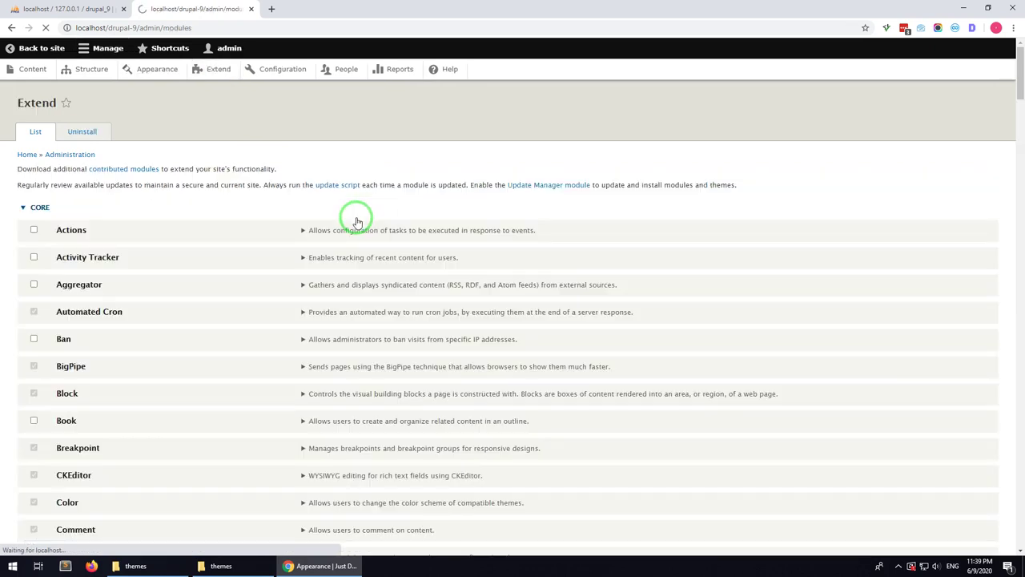
pyautogui.click(115, 205)
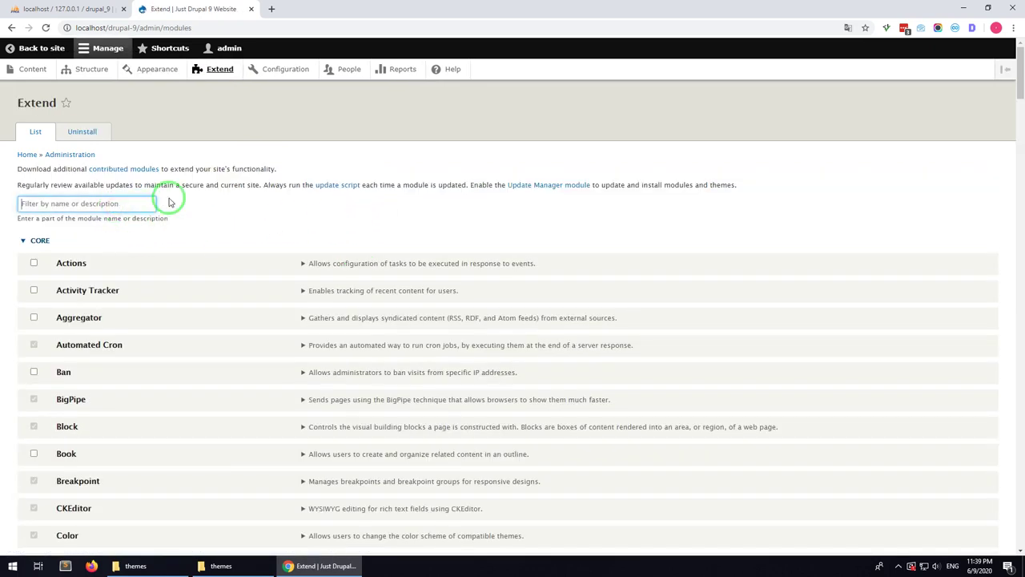
pyautogui.write('gavias')
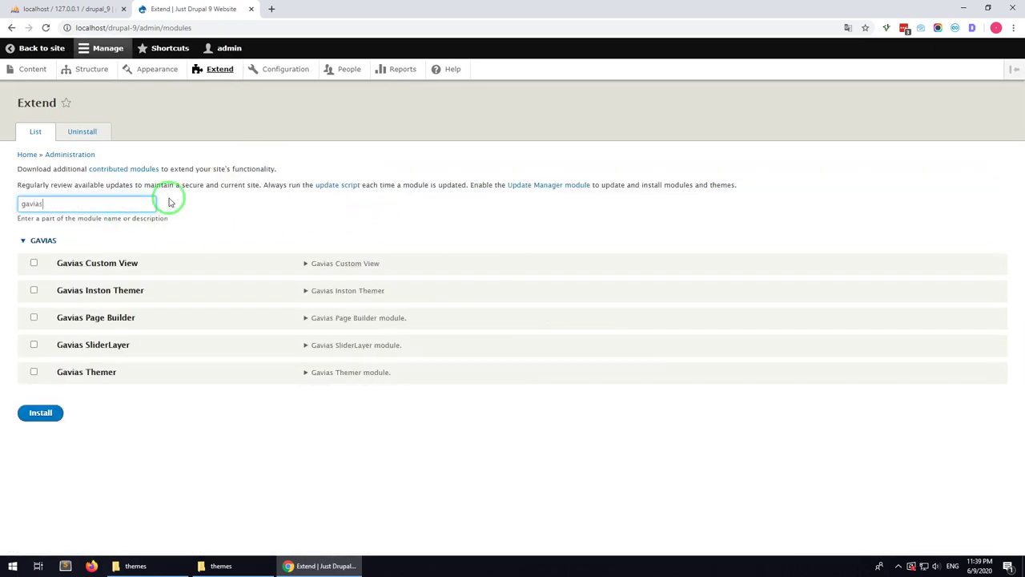
pyautogui.click(116, 269)
pyautogui.click(112, 291)
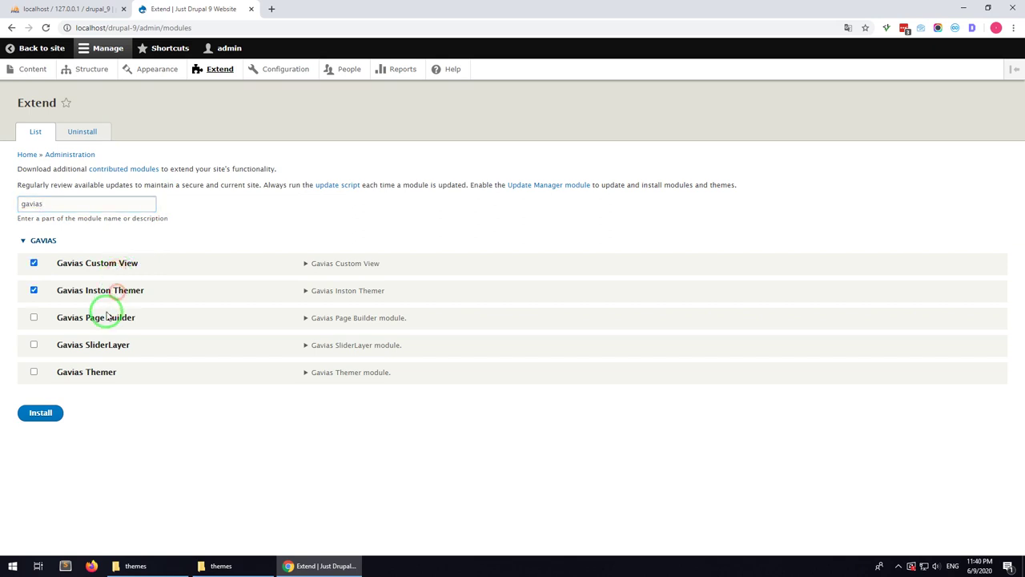
pyautogui.click(105, 318)
pyautogui.click(97, 345)
pyautogui.click(91, 376)
pyautogui.click(35, 418)
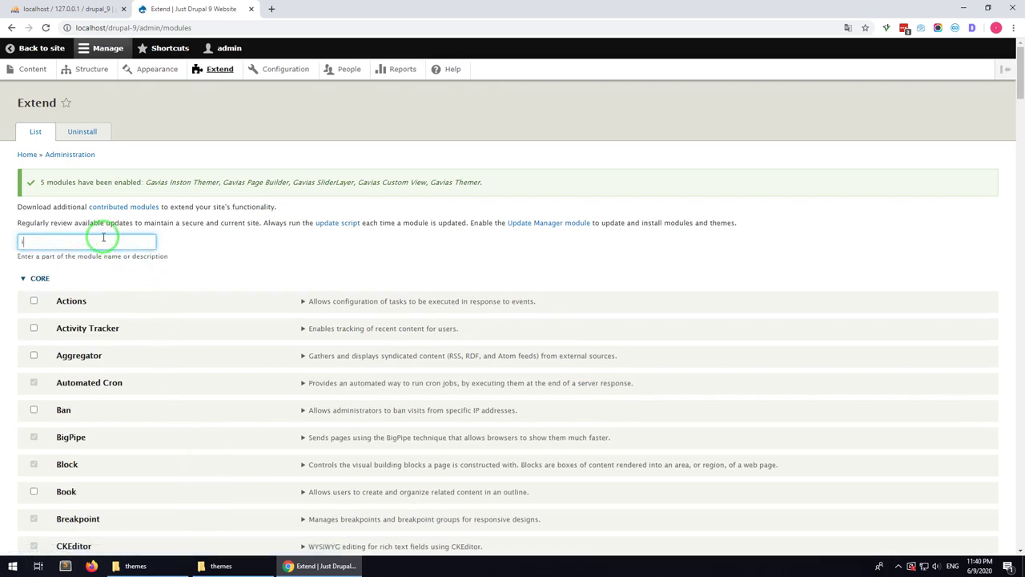
# - Filter the modules by "ins" and install Features Inston together with its required modules
pyautogui.write('ns')
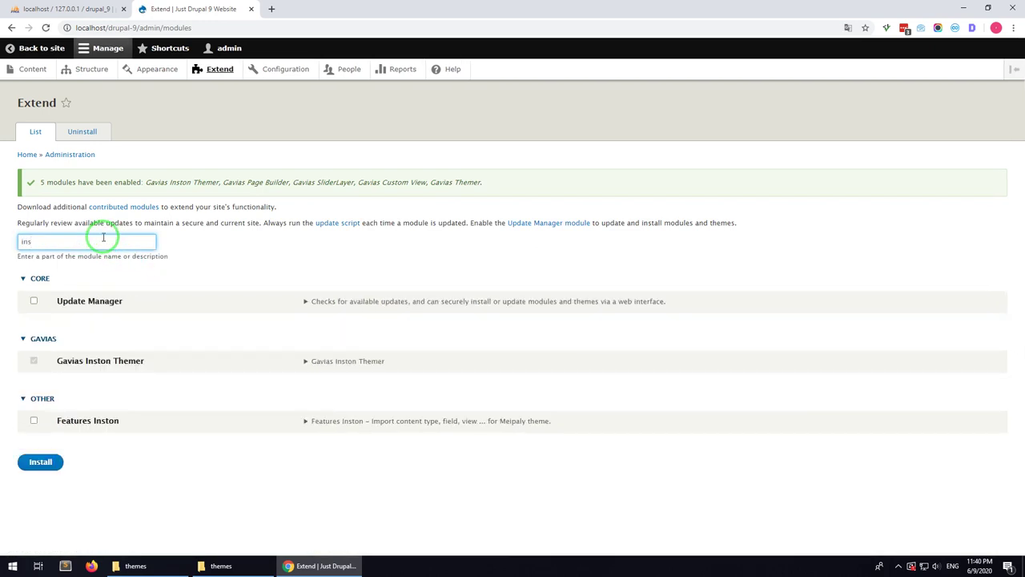
pyautogui.click(94, 426)
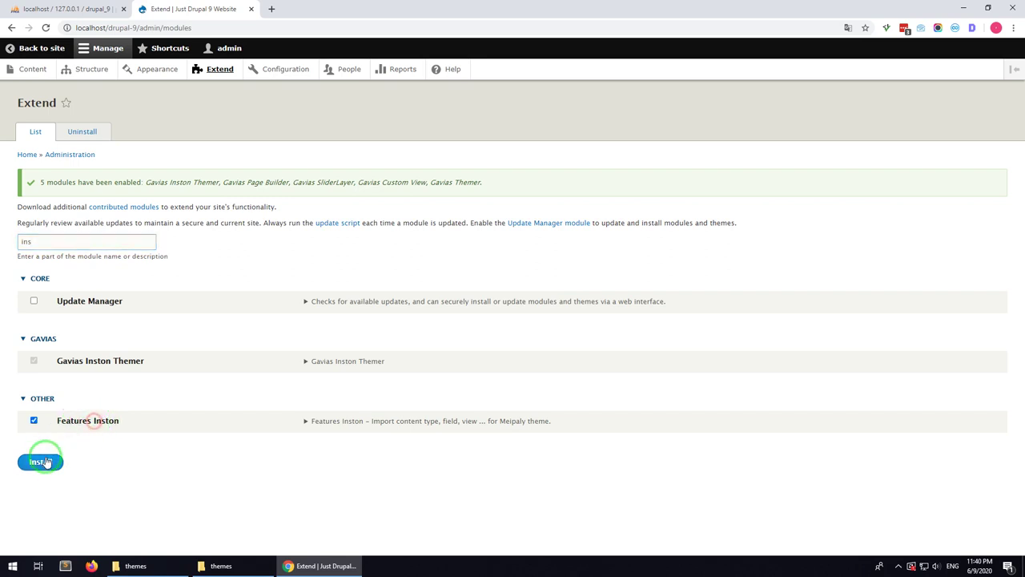
pyautogui.click(40, 461)
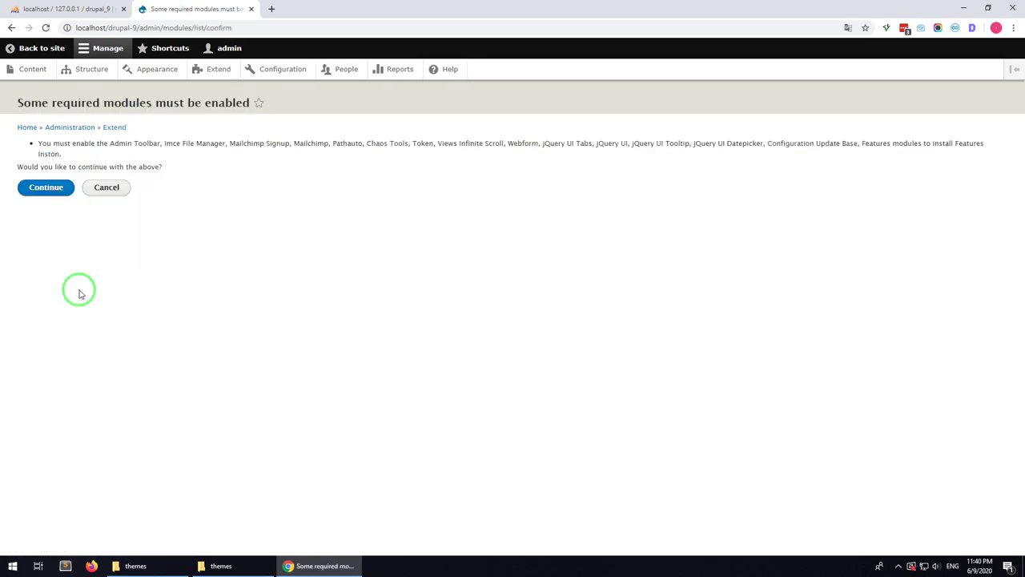
pyautogui.click(48, 189)
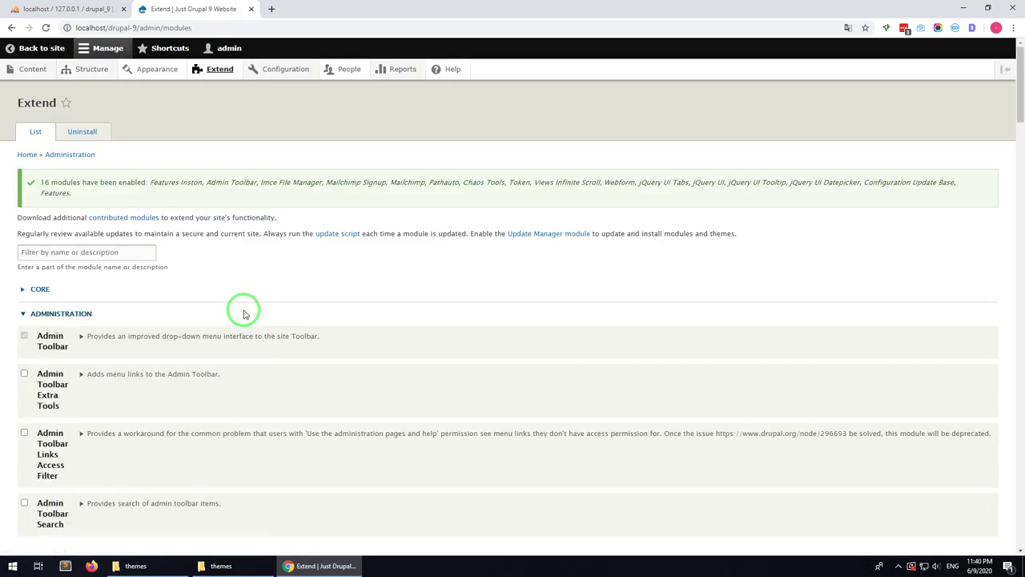
# - Open the block layout for Gavias Inston and assign the Search block to the Search region and Breadcrumbs to Breadcrumbs
pyautogui.moveTo(95, 71)
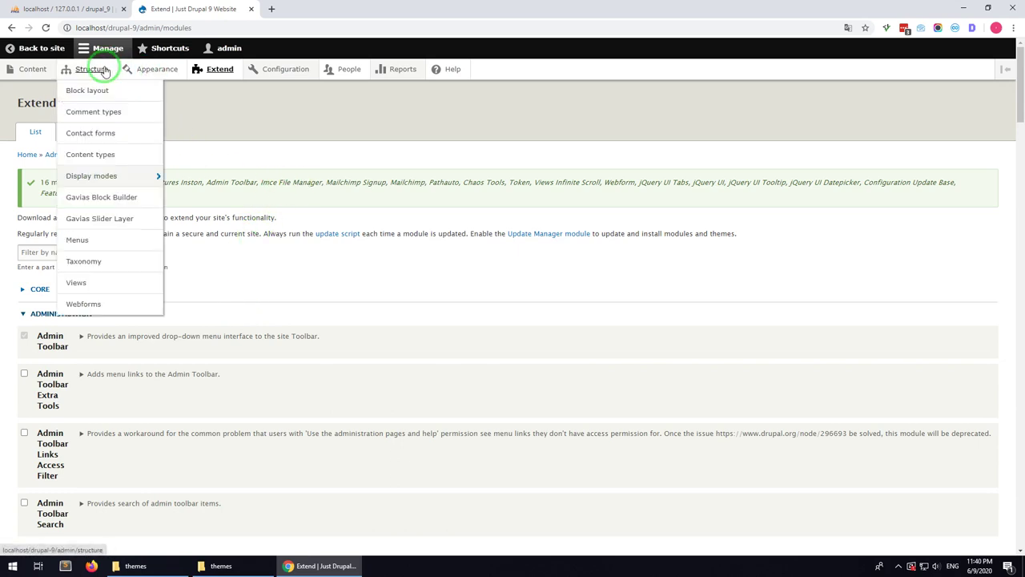
pyautogui.click(96, 89)
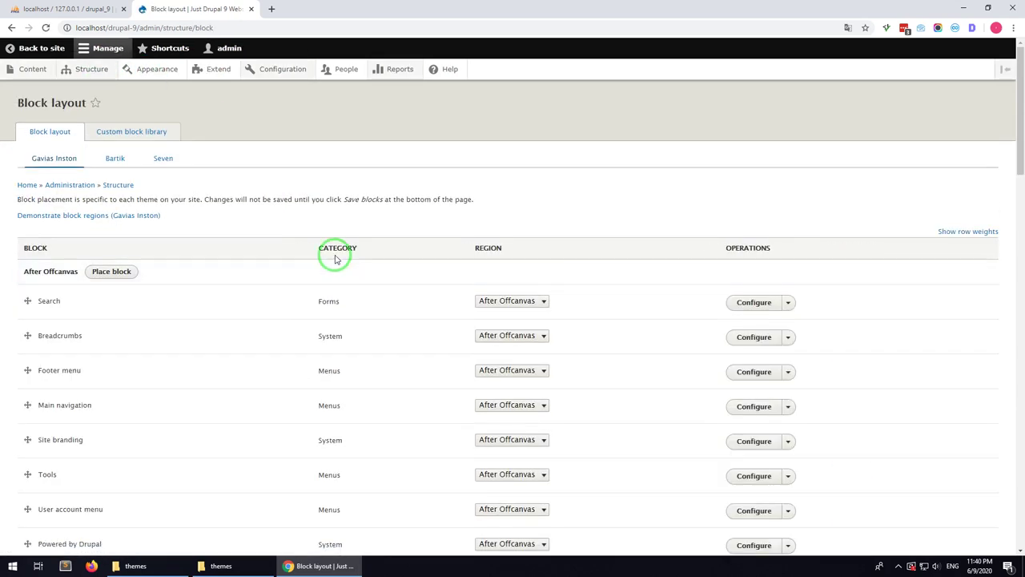
pyautogui.scroll(-2, 338, 257)
pyautogui.click(512, 195)
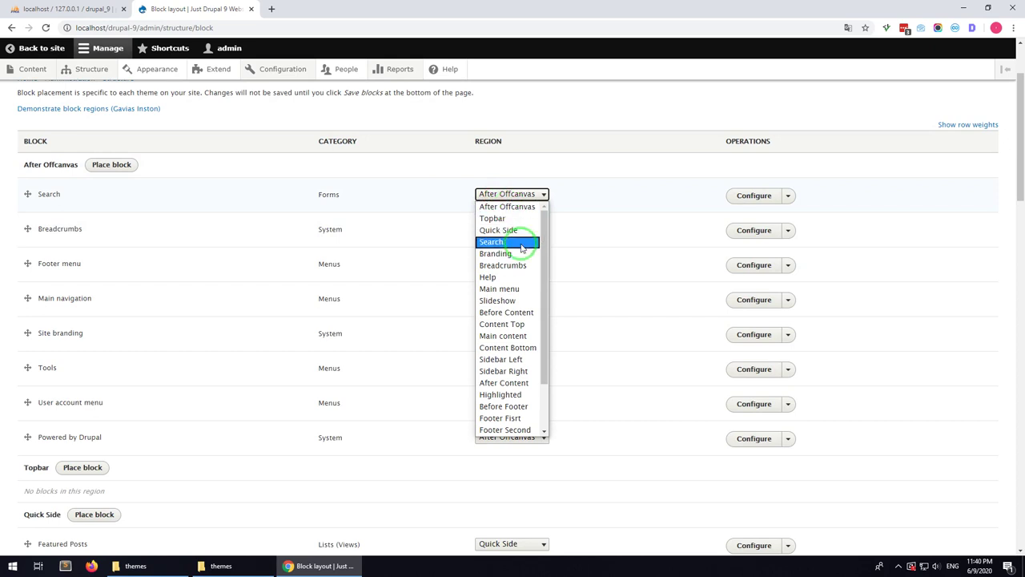
pyautogui.click(521, 240)
pyautogui.click(514, 234)
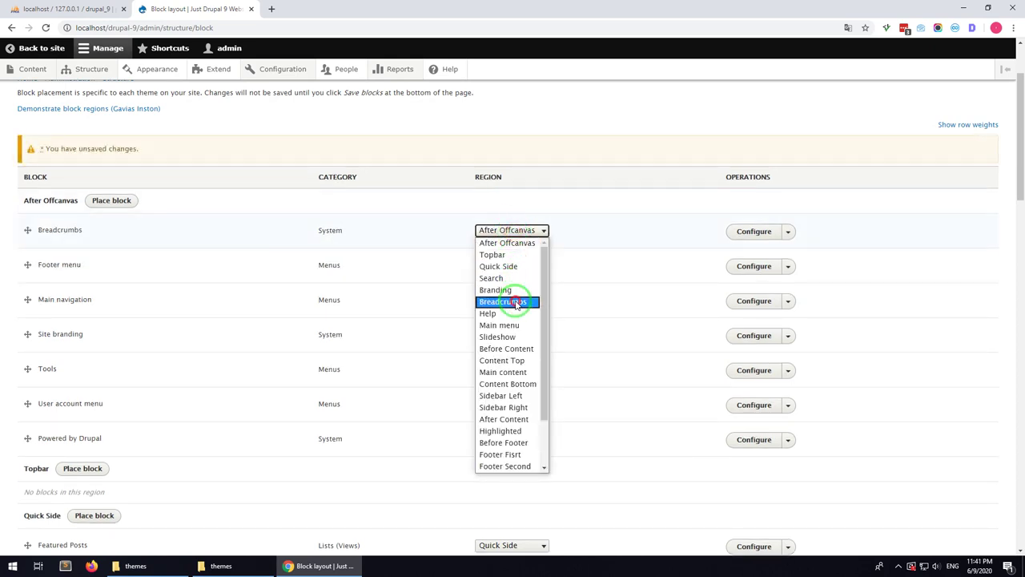
pyautogui.click(519, 301)
# - Assign the Footer menu block to the Other region
pyautogui.click(513, 233)
pyautogui.scroll(-3, 507, 360)
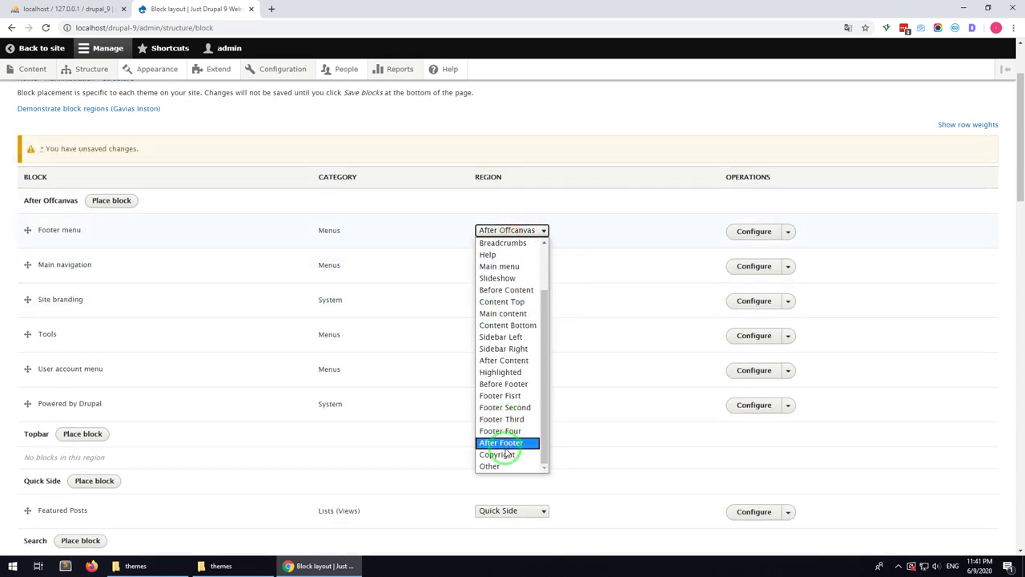
pyautogui.click(504, 455)
# - Assign the Main navigation block to the Main menu region and Site branding to the Branding region
pyautogui.click(519, 233)
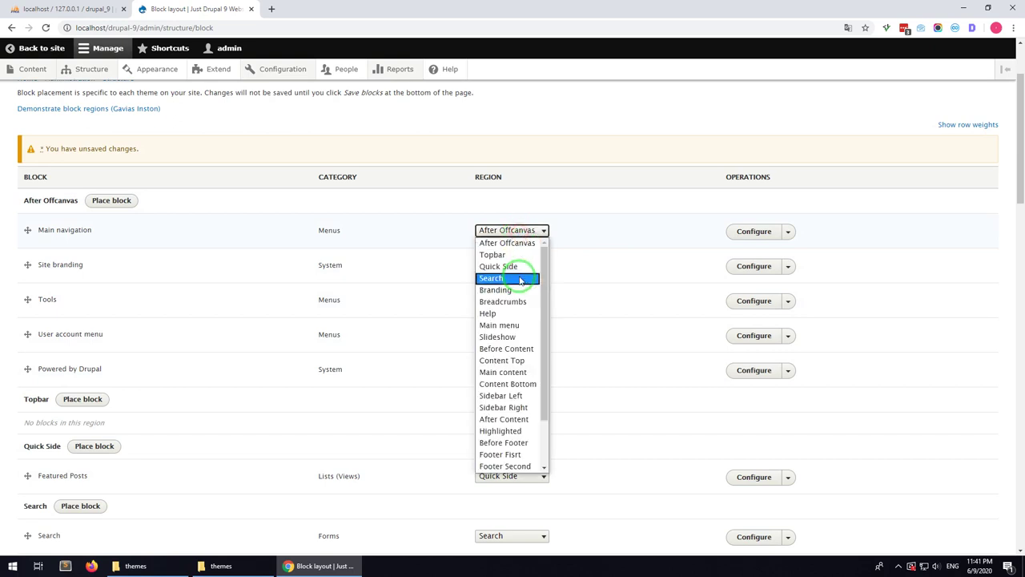
pyautogui.click(516, 322)
pyautogui.click(510, 232)
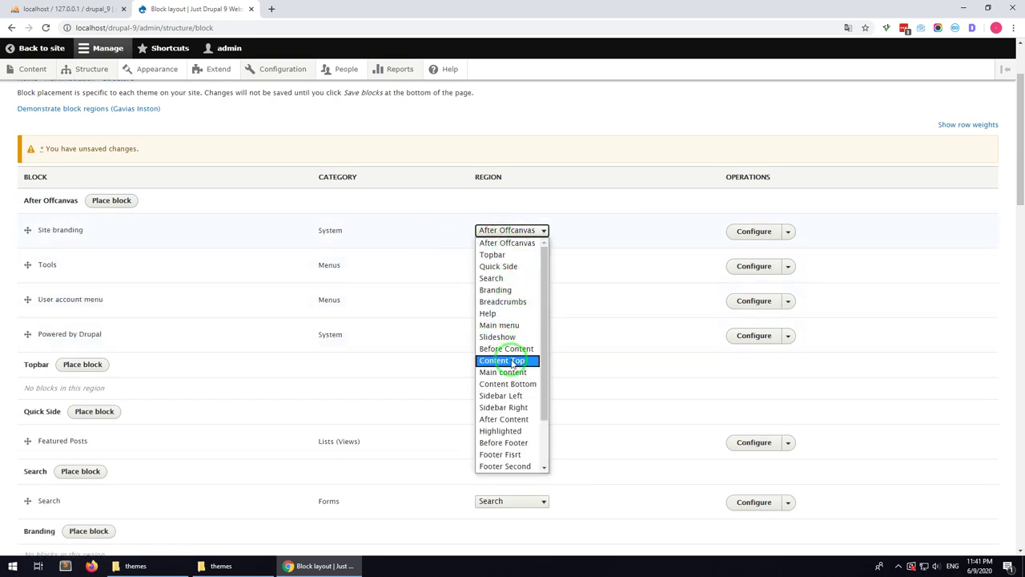
pyautogui.click(495, 289)
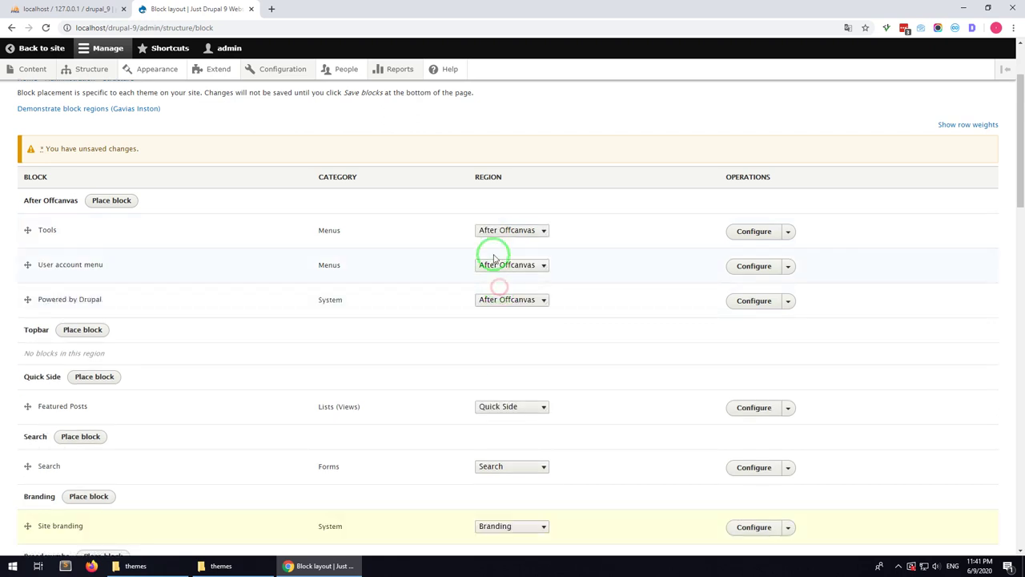
# - Assign the Tools, User account menu and Powered by Drupal blocks to the Other region
pyautogui.click(497, 231)
pyautogui.scroll(-2, 501, 387)
pyautogui.click(506, 467)
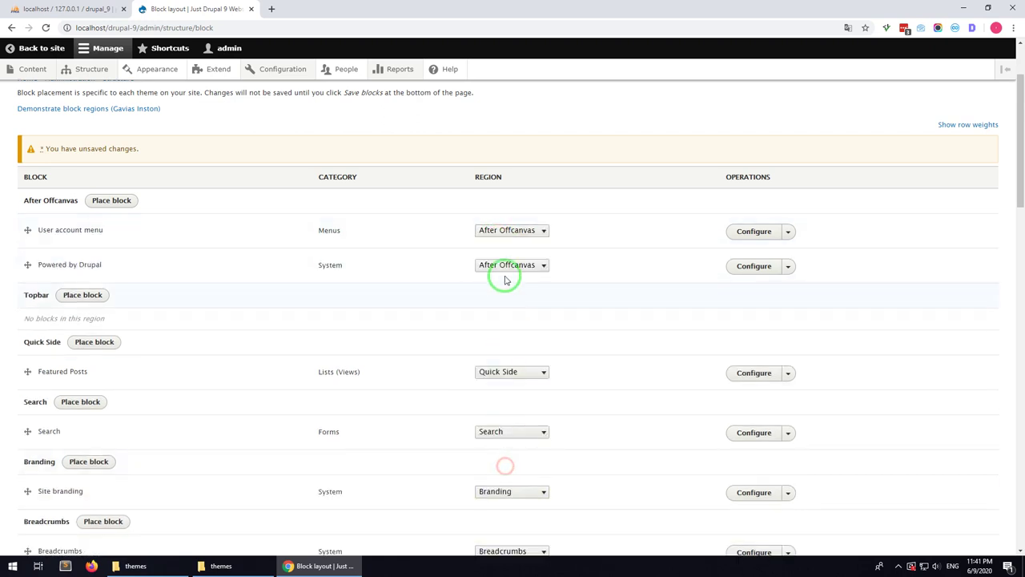
pyautogui.click(506, 240)
pyautogui.scroll(-3, 504, 390)
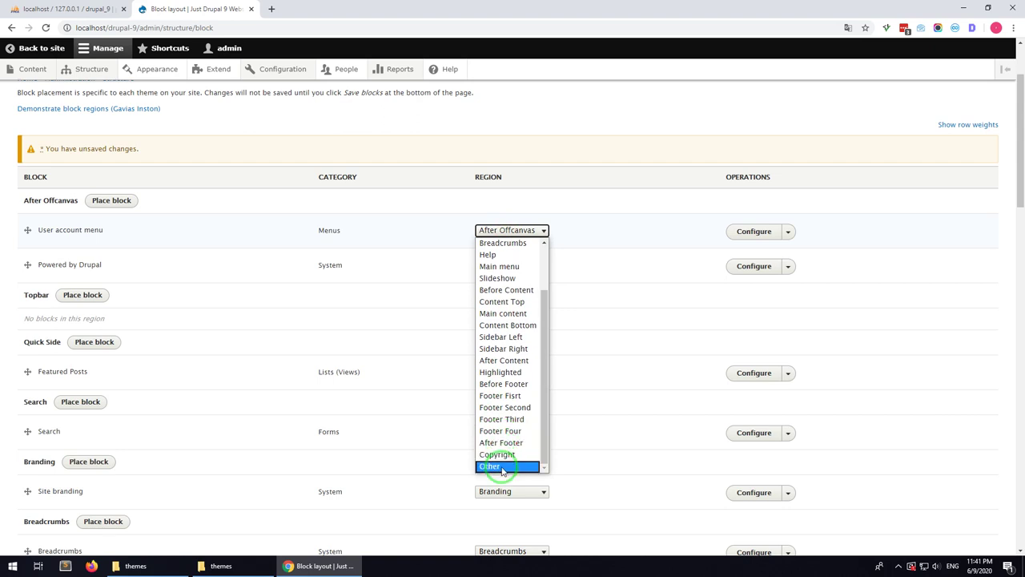
pyautogui.click(500, 467)
pyautogui.click(507, 231)
pyautogui.scroll(-3, 506, 392)
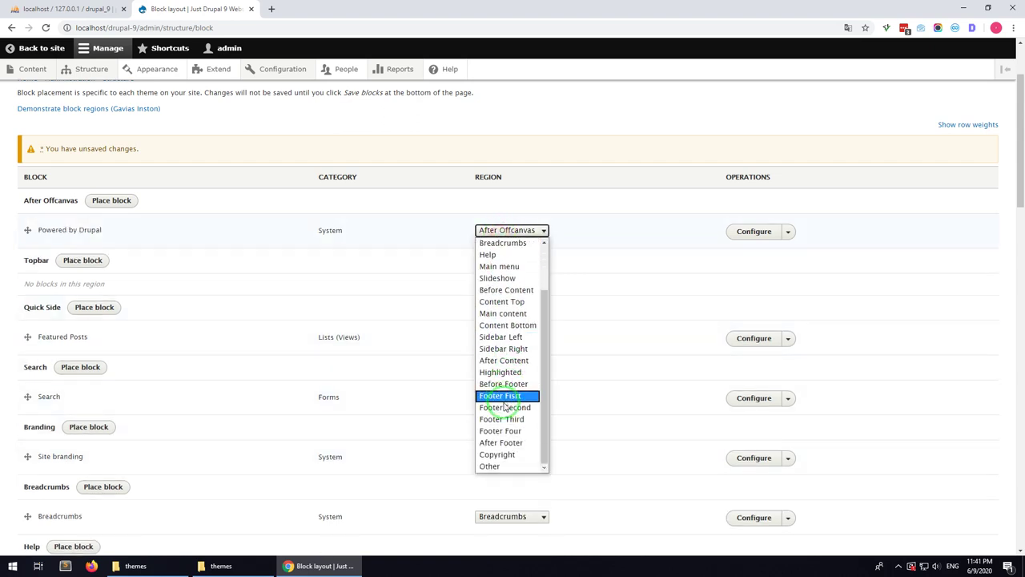
pyautogui.click(506, 466)
# - Assign the Page title block from Main content to the Other region
pyautogui.scroll(-3, 146, 304)
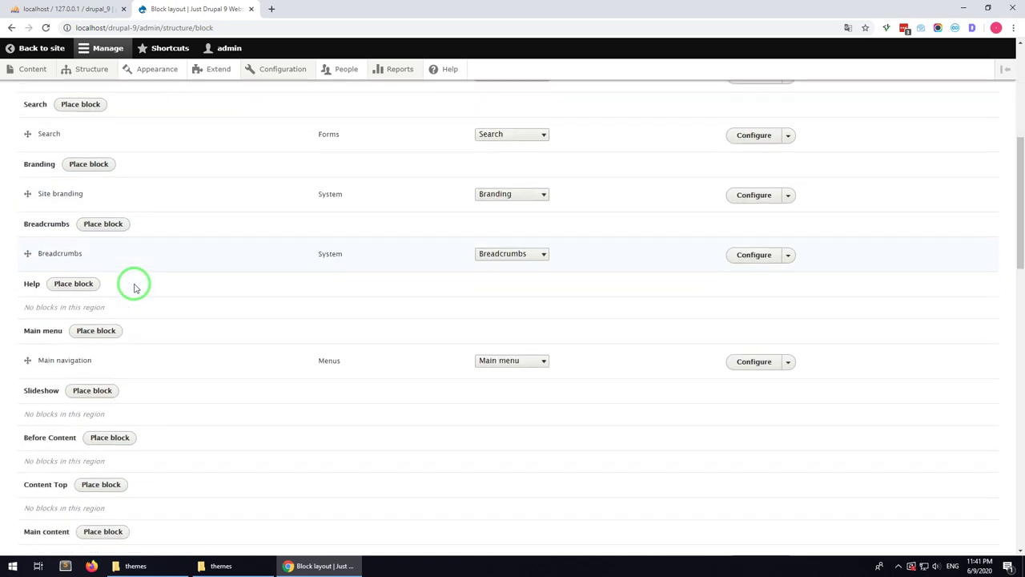
pyautogui.scroll(1, 133, 284)
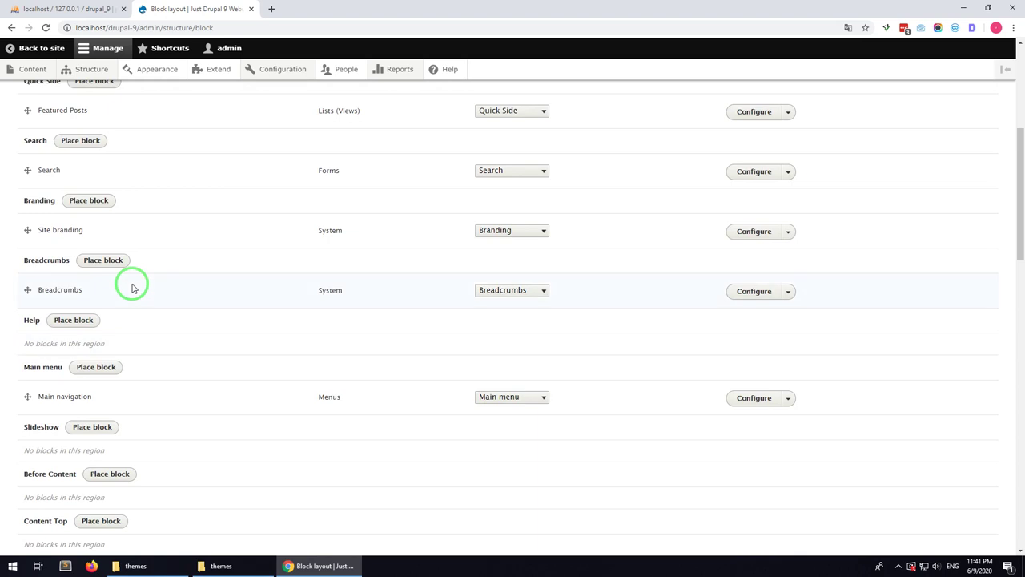
pyautogui.scroll(-2, 133, 288)
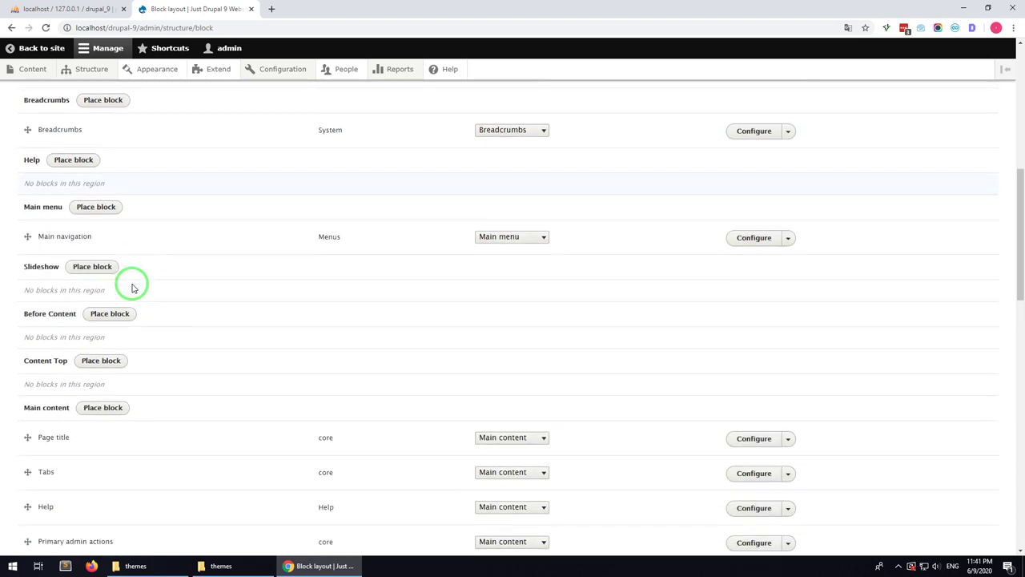
pyautogui.scroll(-2, 133, 350)
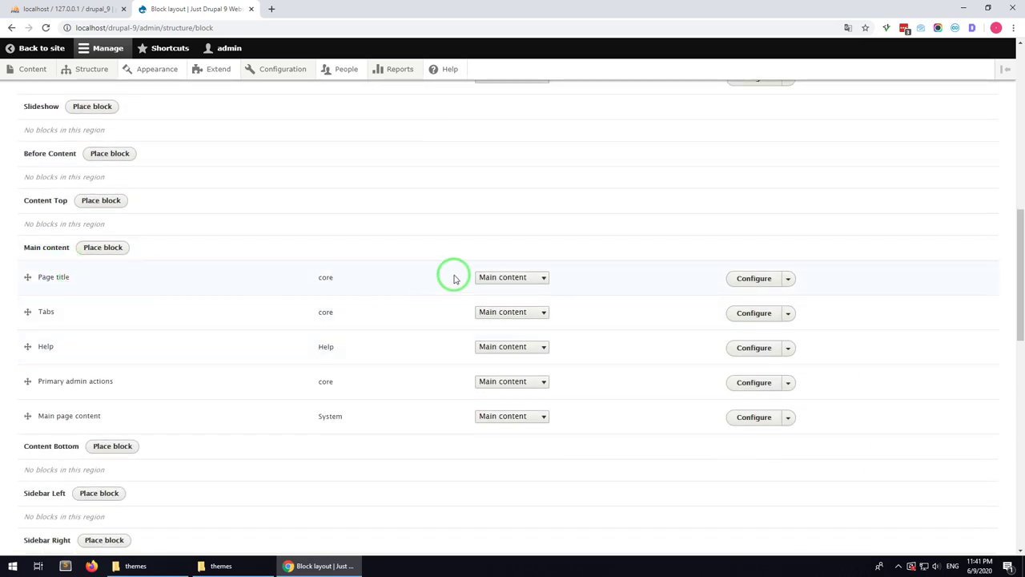
pyautogui.click(491, 277)
pyautogui.scroll(-2, 498, 481)
pyautogui.click(498, 513)
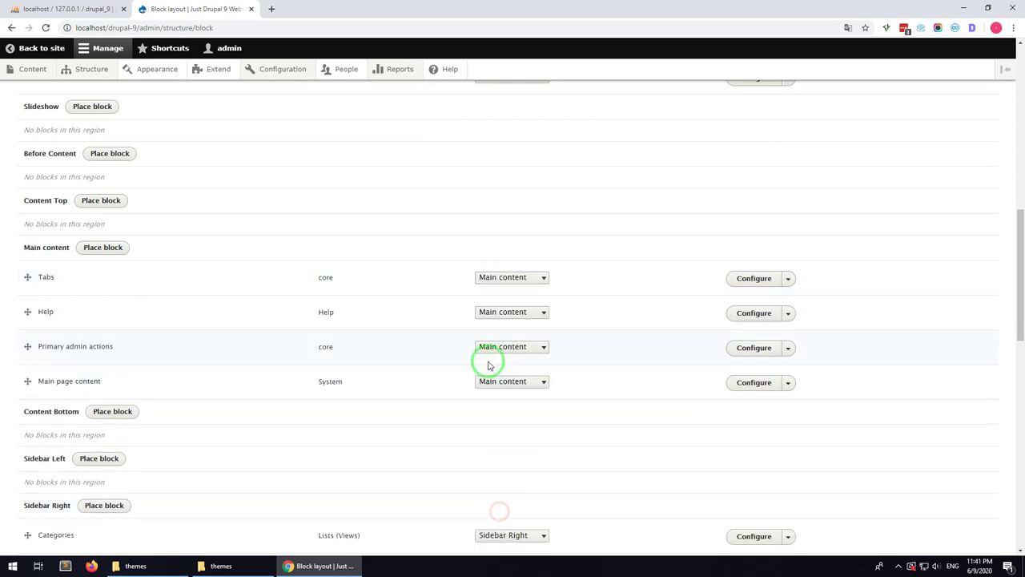
# - Assign the Tabs, Help and Primary admin actions blocks from Main content to the Help region
pyautogui.click(497, 281)
pyautogui.click(508, 361)
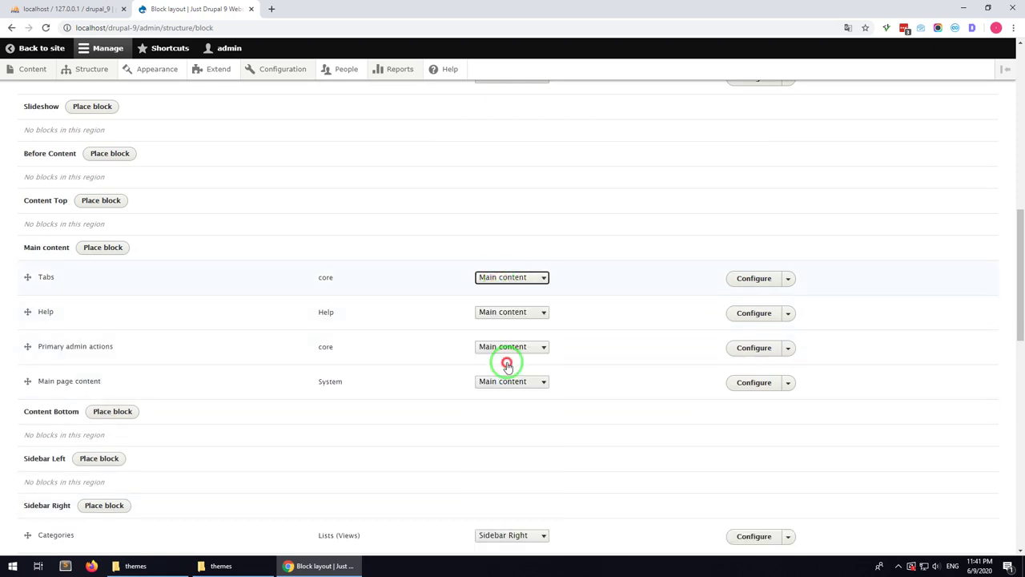
pyautogui.click(509, 280)
pyautogui.click(508, 360)
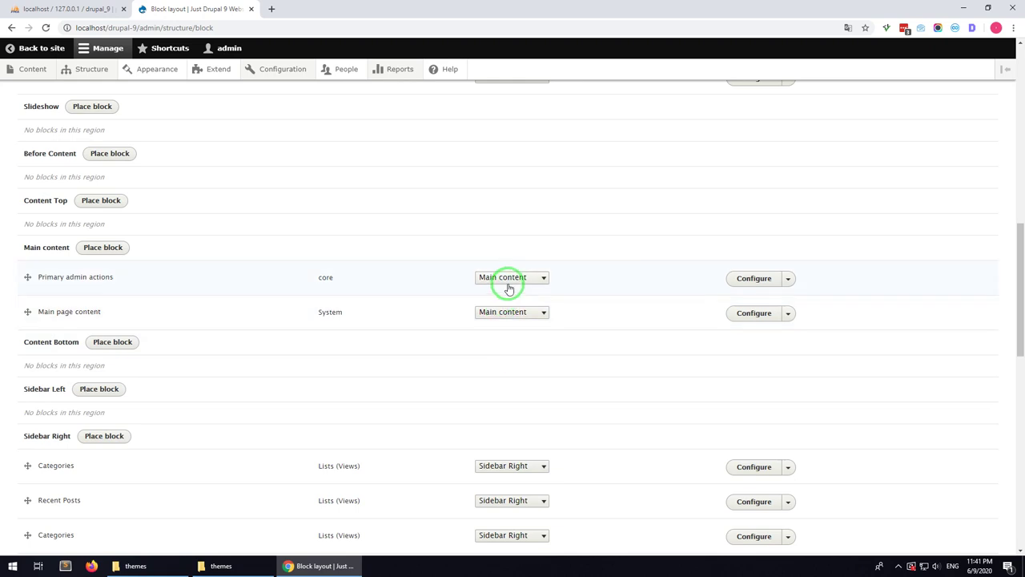
pyautogui.click(508, 280)
pyautogui.click(501, 360)
# - Assign the Status messages block from Highlighted to the Help region
pyautogui.scroll(-2, 427, 384)
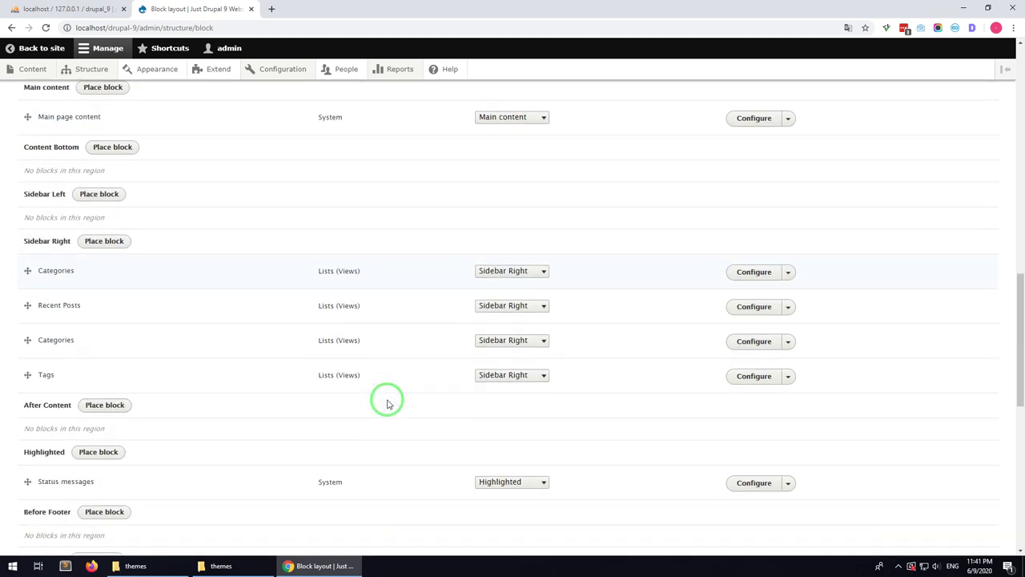
pyautogui.scroll(-3, 387, 400)
pyautogui.click(490, 269)
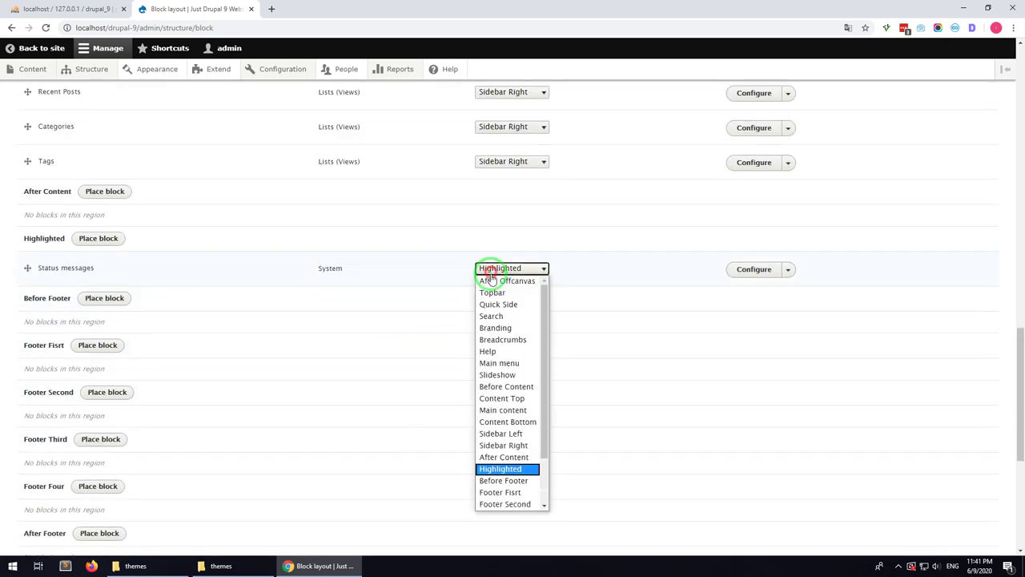
pyautogui.click(497, 352)
# - Move the Powered by Drupal block into the Copyright region and save the block layout
pyautogui.scroll(-4, 305, 385)
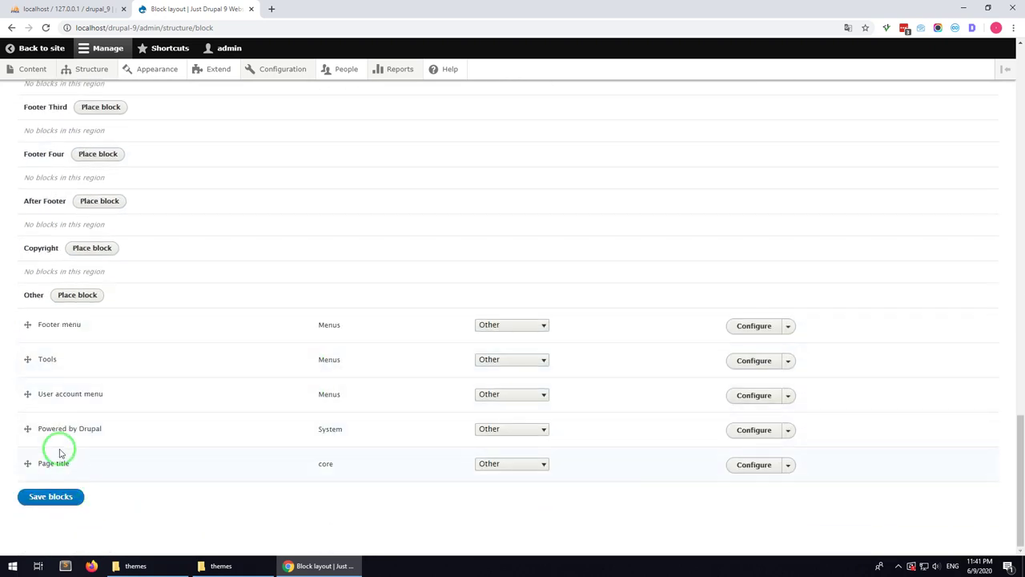
pyautogui.moveTo(28, 428); pyautogui.dragTo(36, 293)
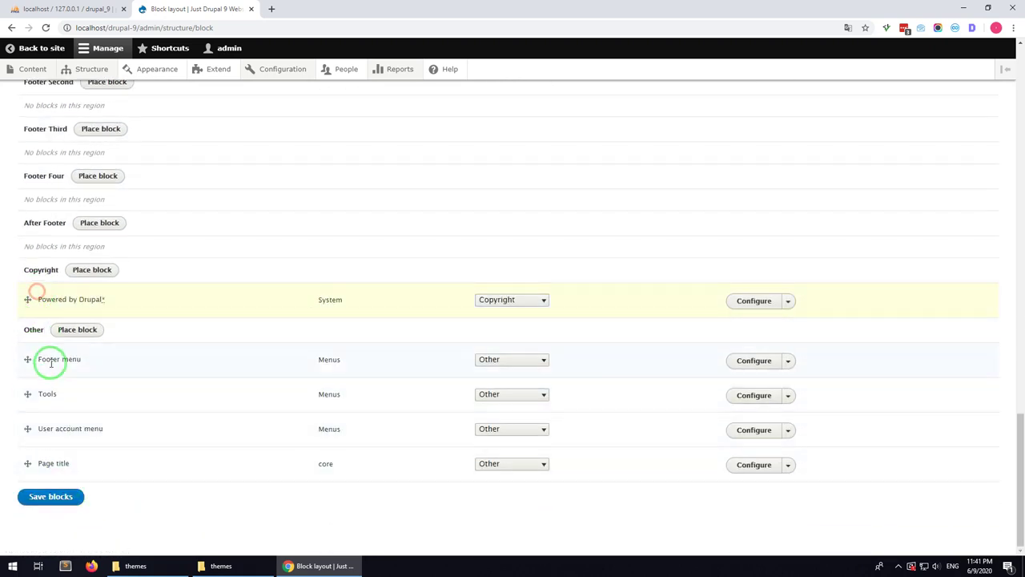
pyautogui.click(62, 498)
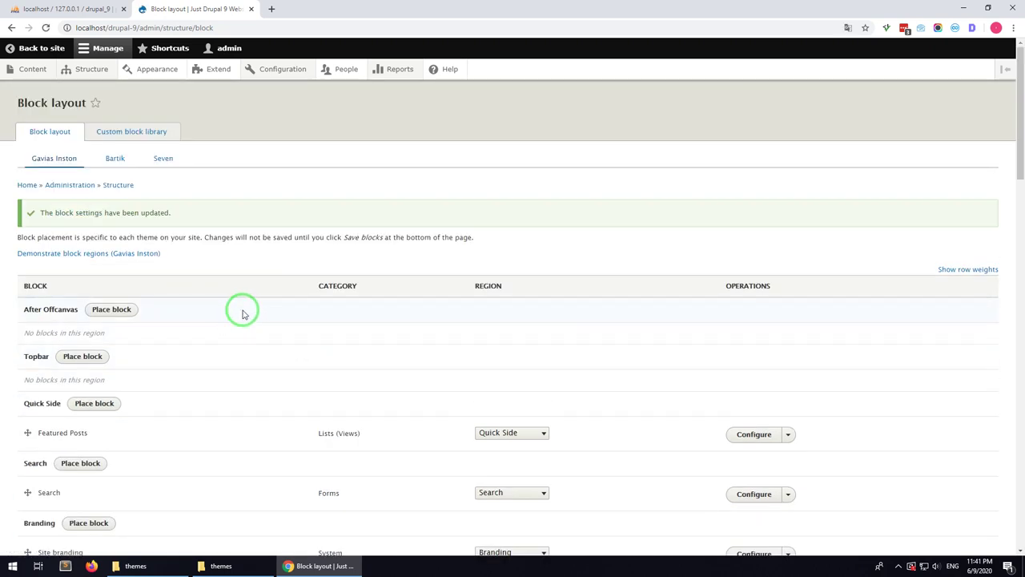
# - Configure the Site branding block to hide the site name and site slogan, keeping only the logo, and save it
pyautogui.scroll(-2, 232, 316)
pyautogui.scroll(1, 225, 321)
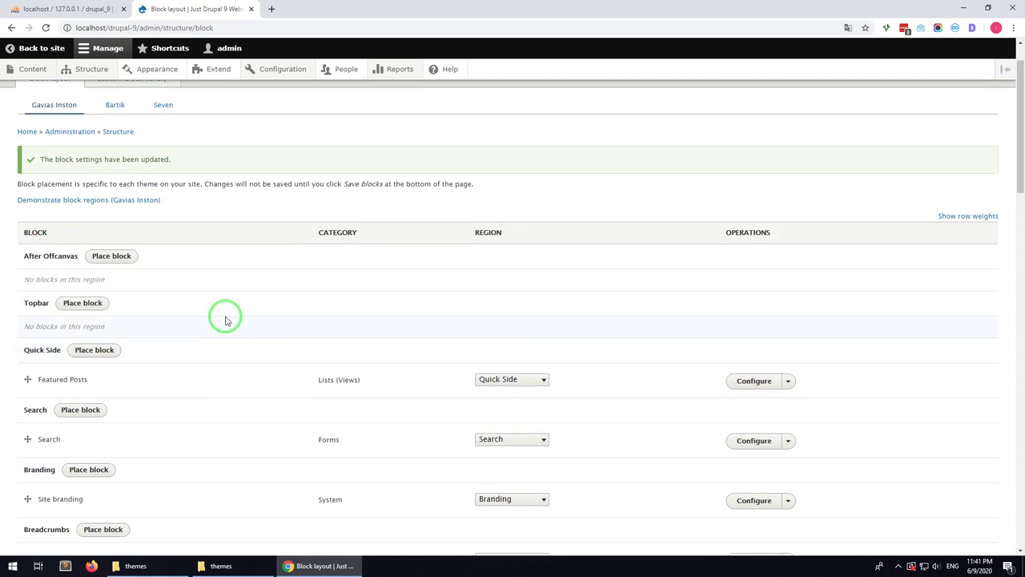
pyautogui.scroll(1, 227, 309)
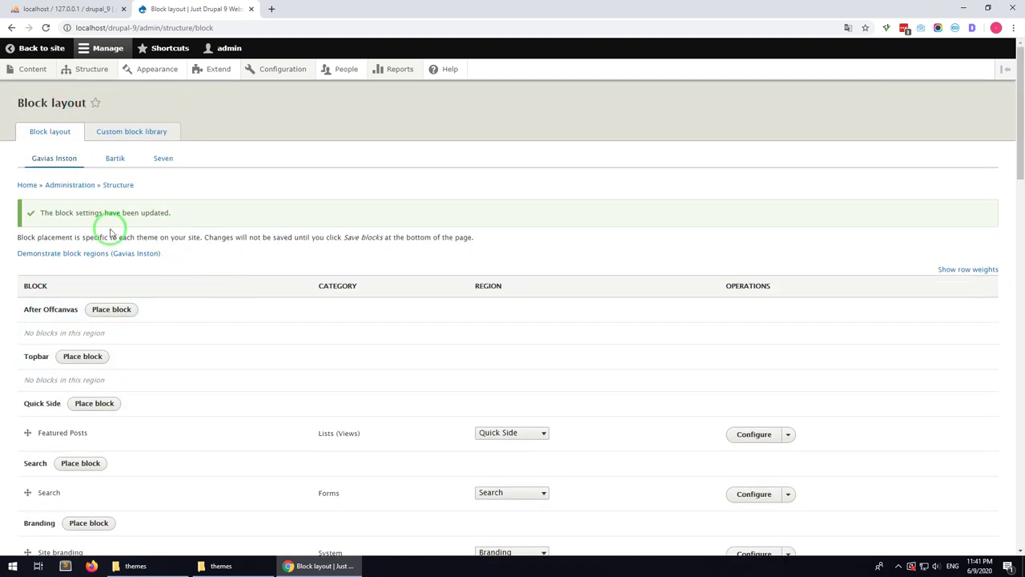
pyautogui.scroll(-2, 142, 326)
pyautogui.scroll(-2, 80, 352)
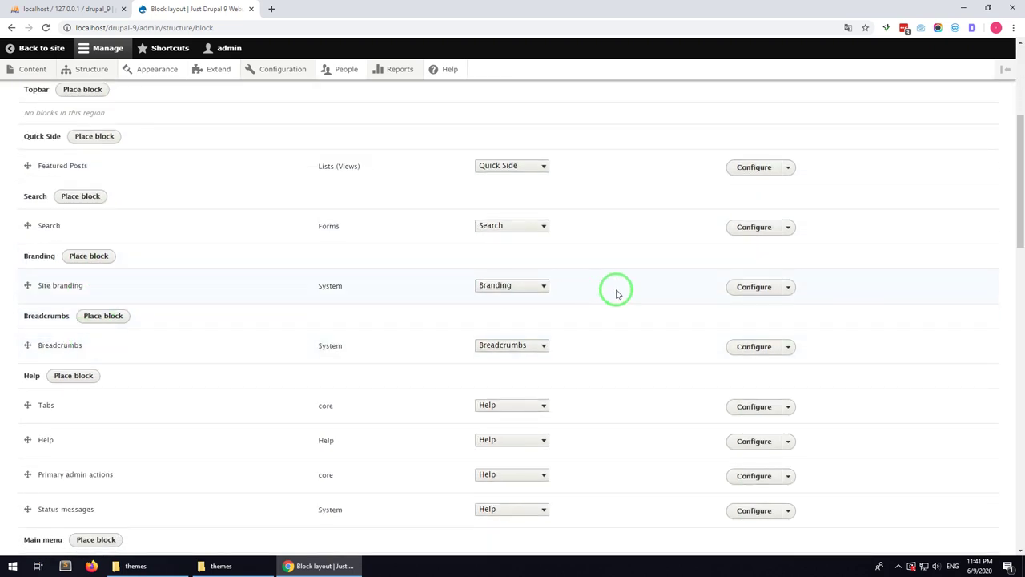
pyautogui.click(753, 287)
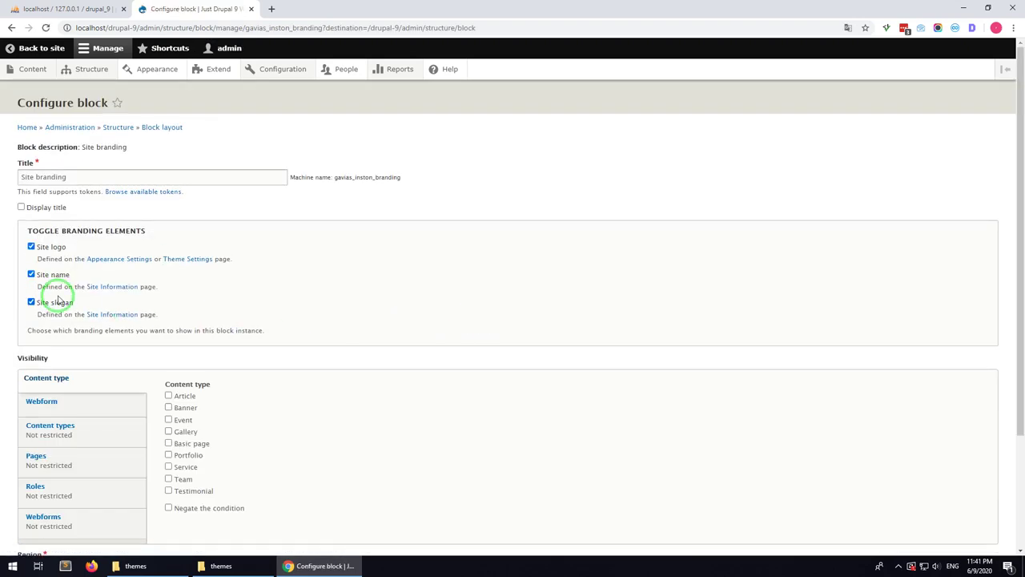
pyautogui.click(55, 302)
pyautogui.scroll(-2, 107, 480)
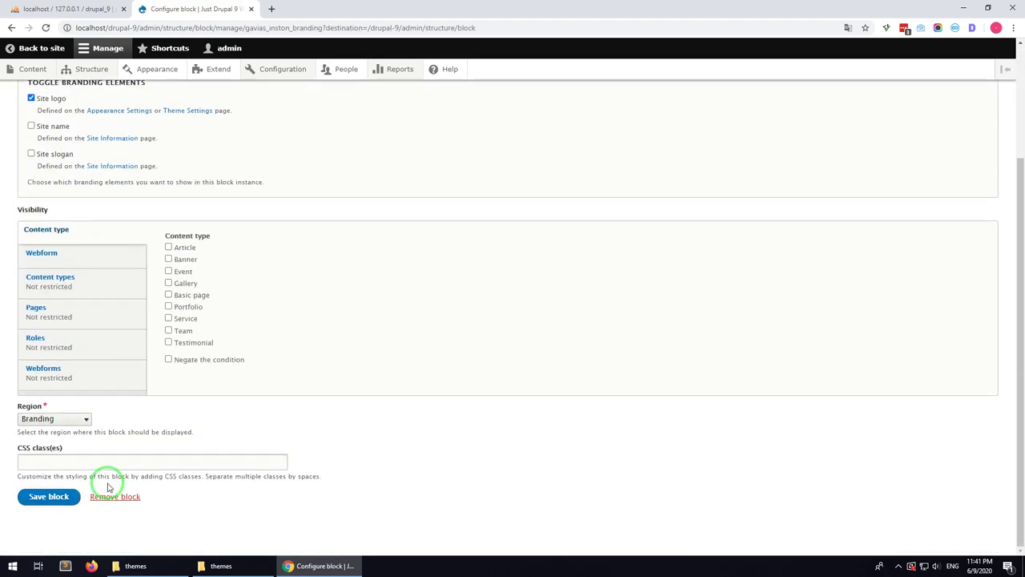
pyautogui.click(48, 497)
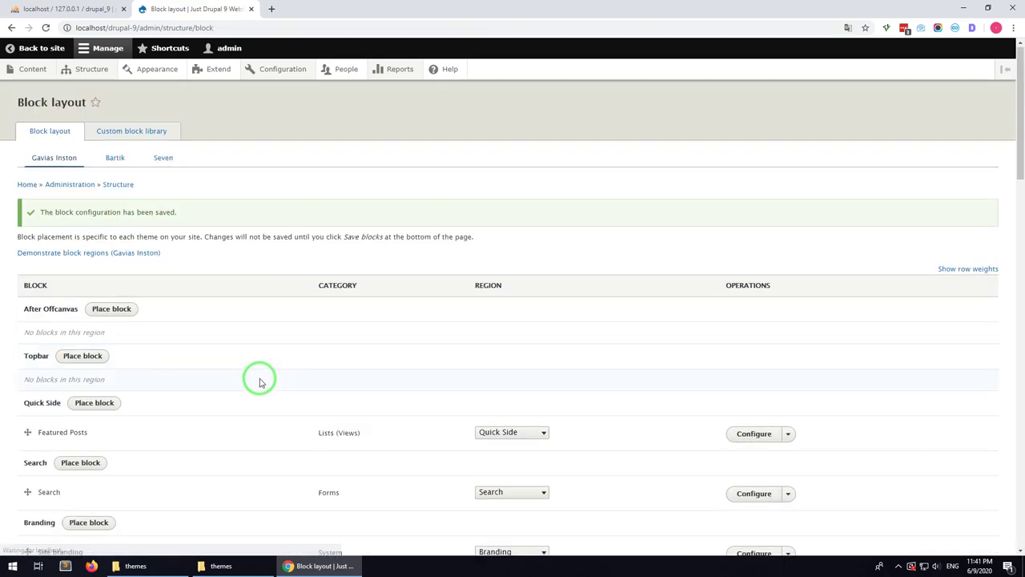
# - Set the Main navigation block's number of levels to display to Unlimited and save the block
pyautogui.scroll(-4, 259, 378)
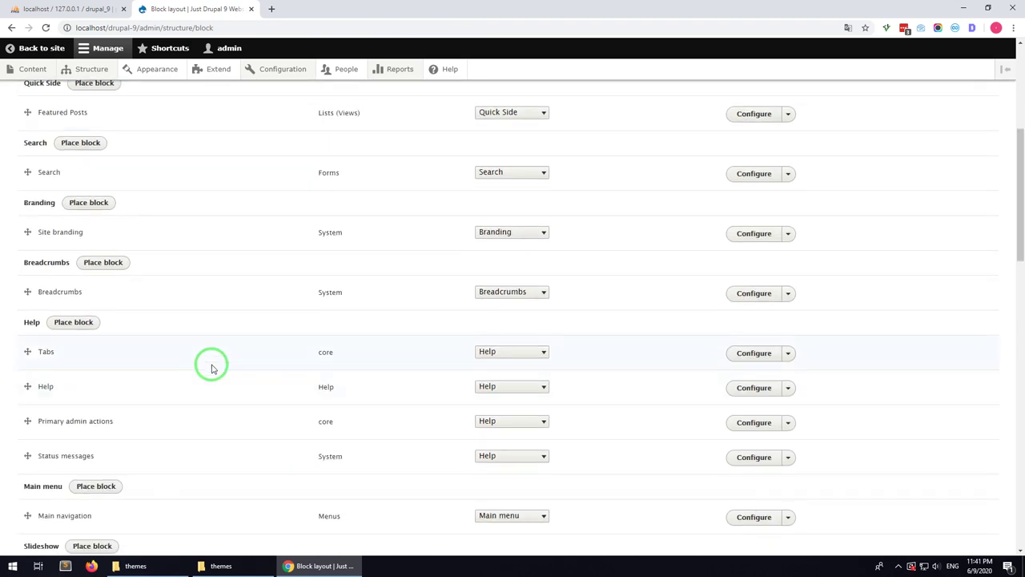
pyautogui.scroll(-1, 200, 366)
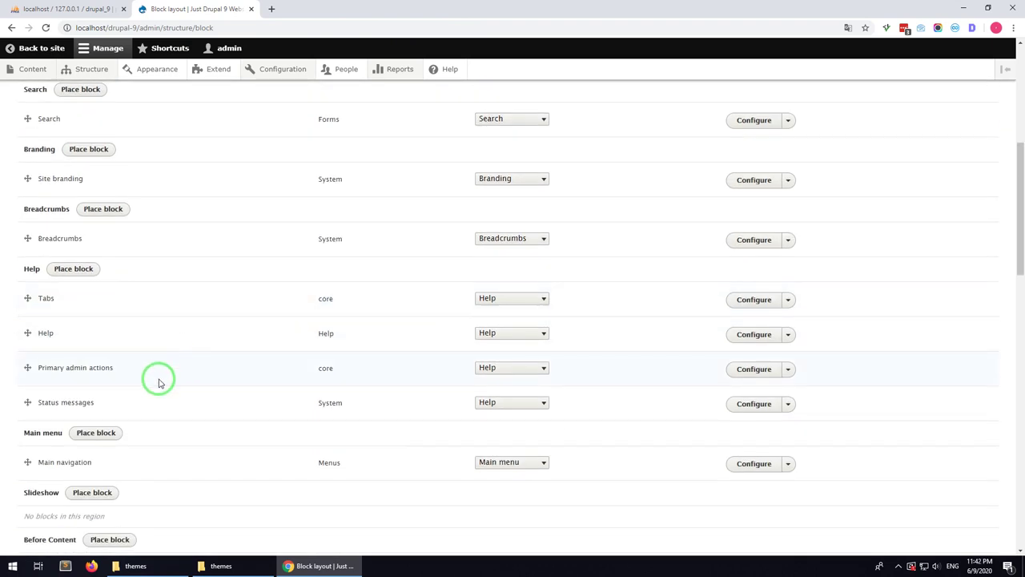
pyautogui.scroll(-1, 145, 375)
pyautogui.click(751, 424)
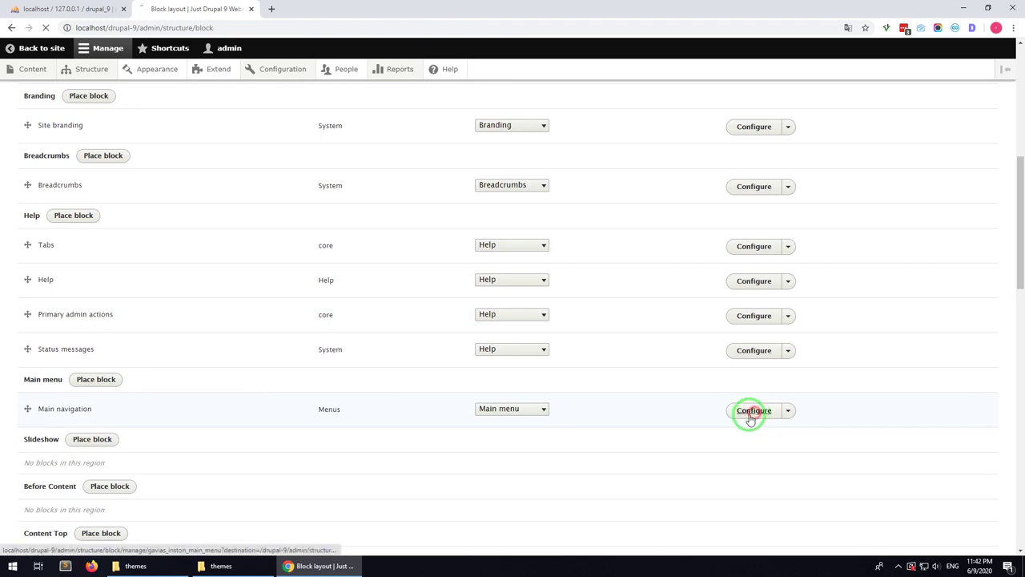
pyautogui.click(64, 298)
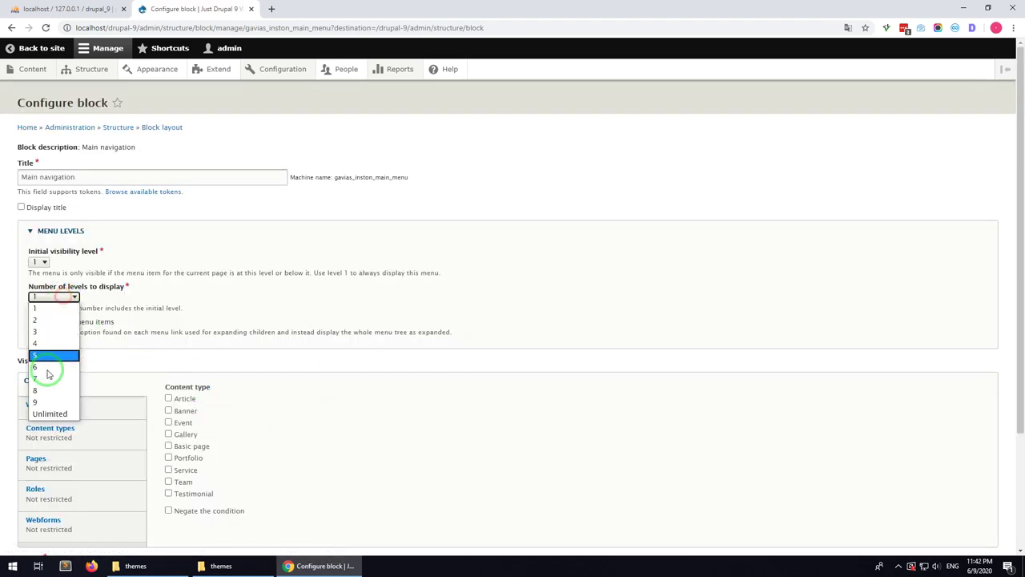
pyautogui.click(48, 413)
pyautogui.scroll(-3, 81, 468)
pyautogui.click(56, 496)
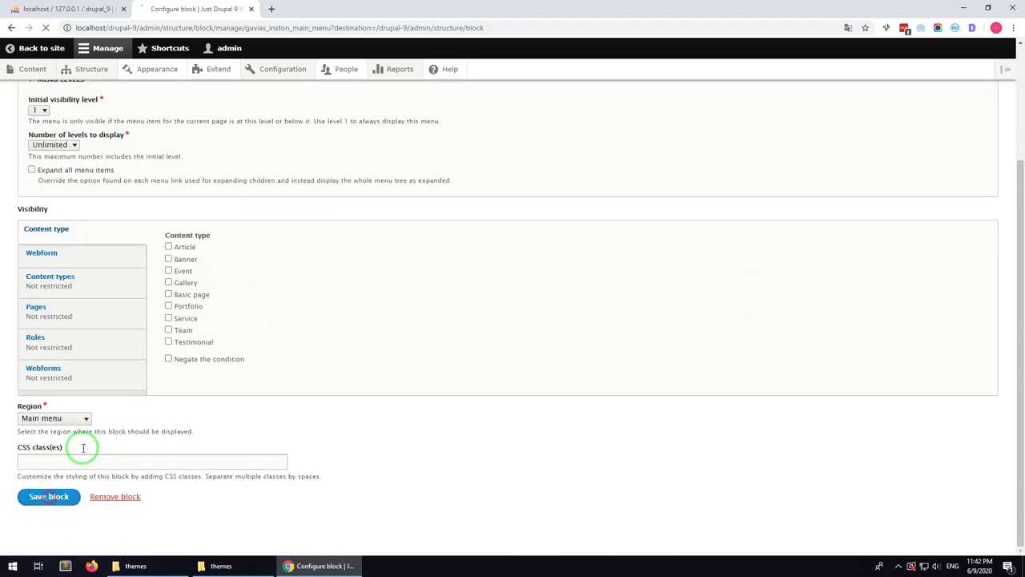
# - Start a new Basic page in the site content and title it Home Page
pyautogui.click(46, 71)
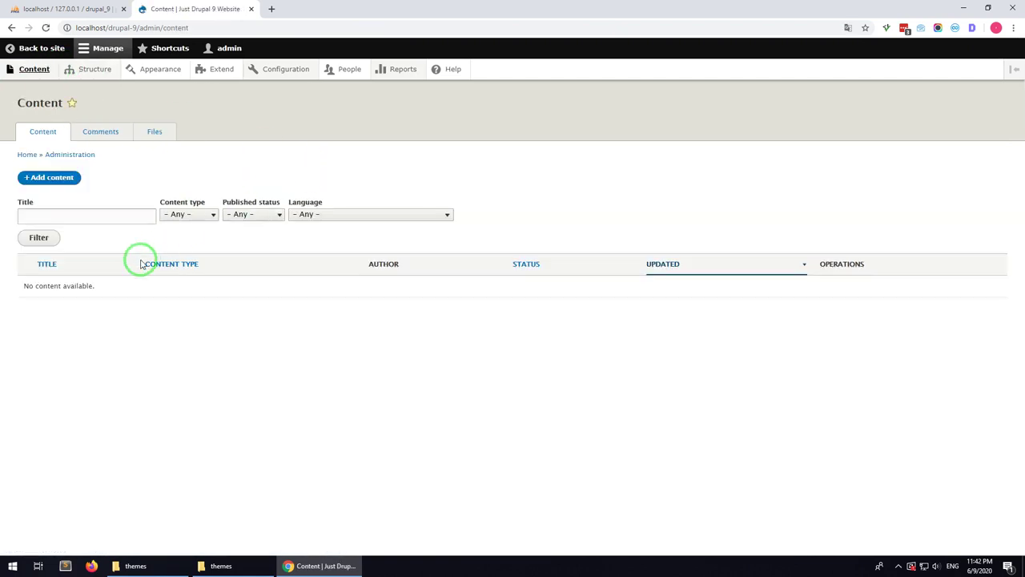
pyautogui.click(58, 186)
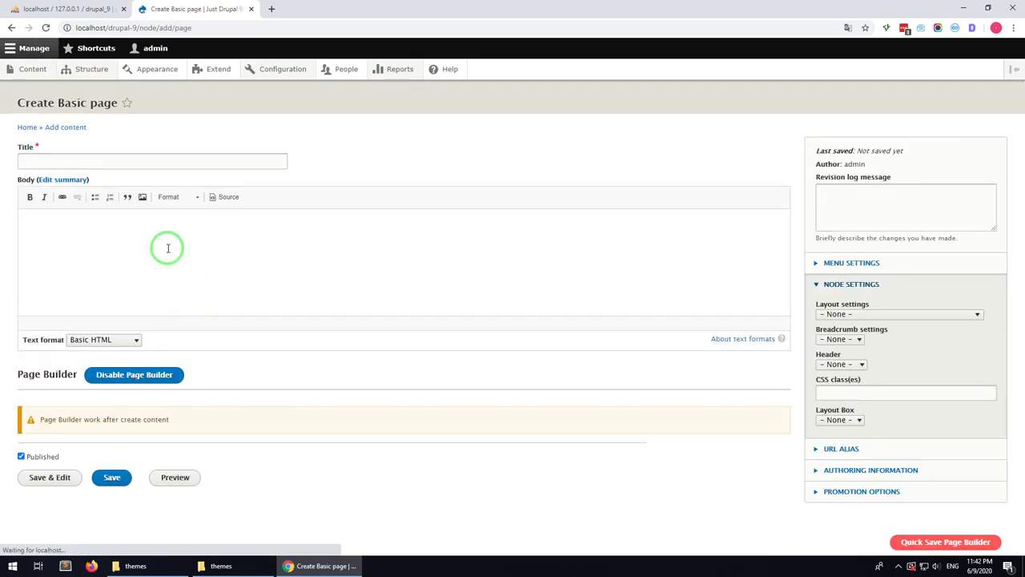
pyautogui.click(148, 160)
pyautogui.click(85, 182)
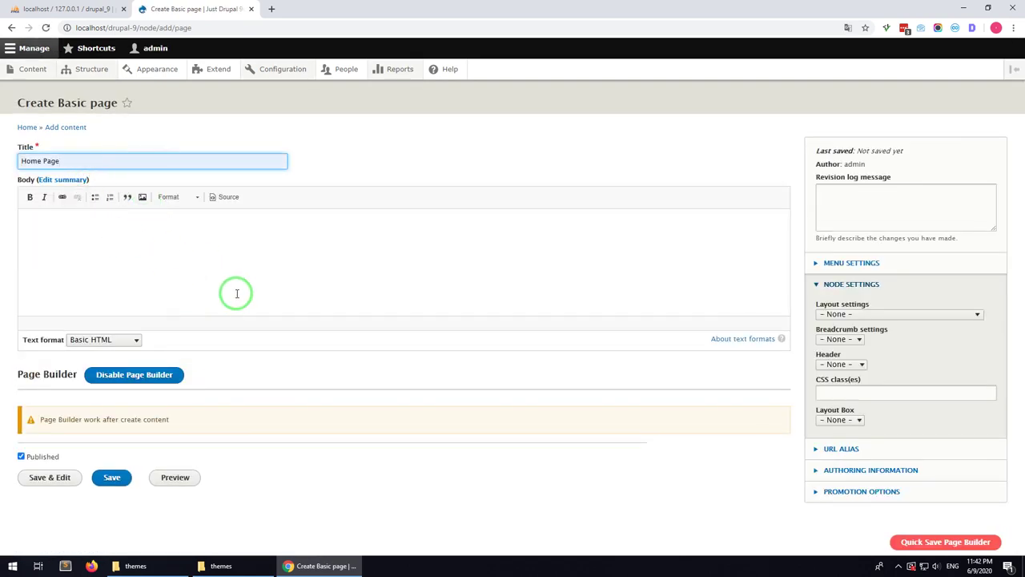
# - Set the page layout to "Fullwith no sidebar (use for block builder)", add the CSS class hidden-title, and save the page
pyautogui.click(830, 319)
pyautogui.click(833, 337)
pyautogui.click(835, 339)
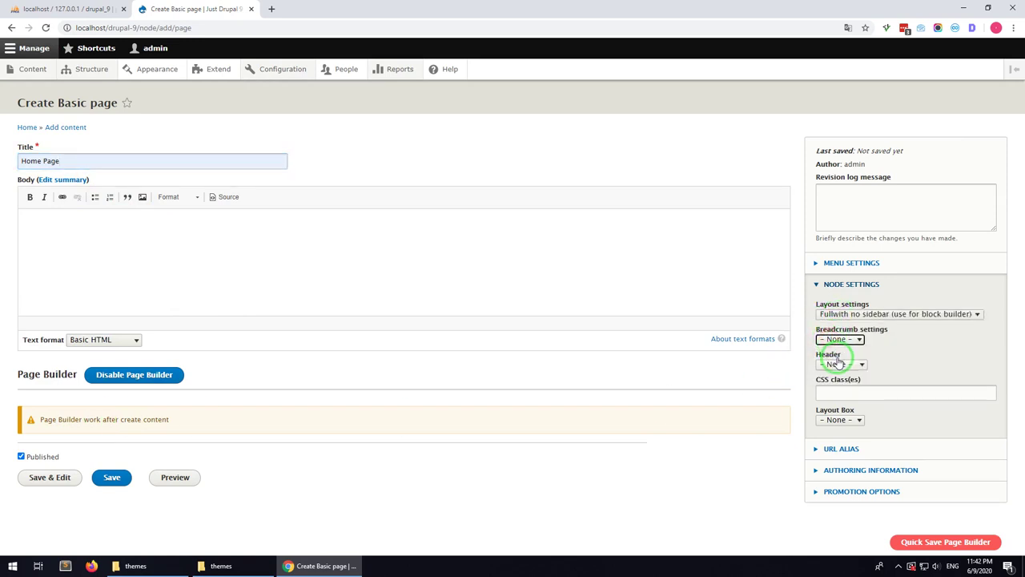
pyautogui.click(835, 392)
pyautogui.click(840, 418)
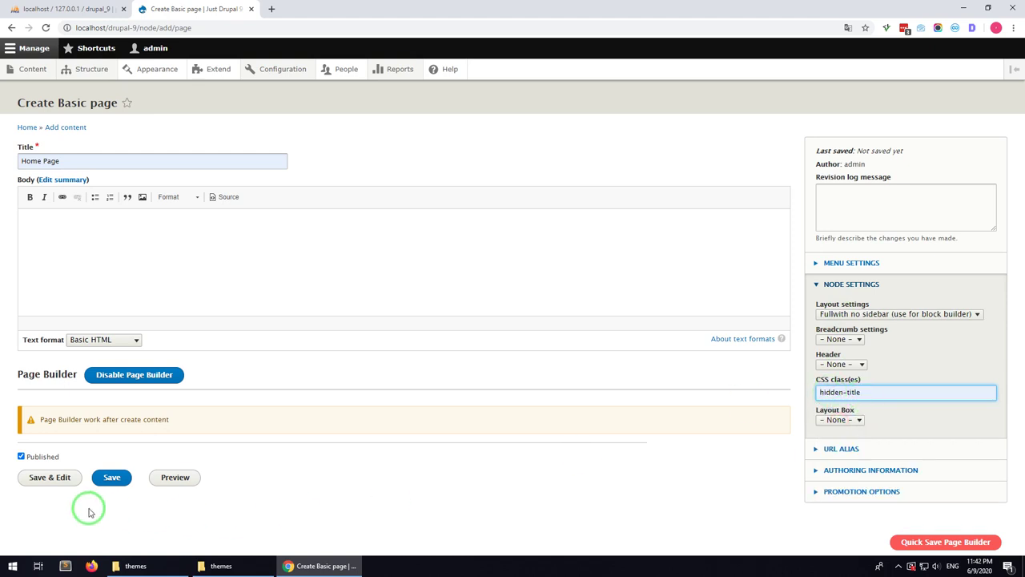
pyautogui.click(111, 480)
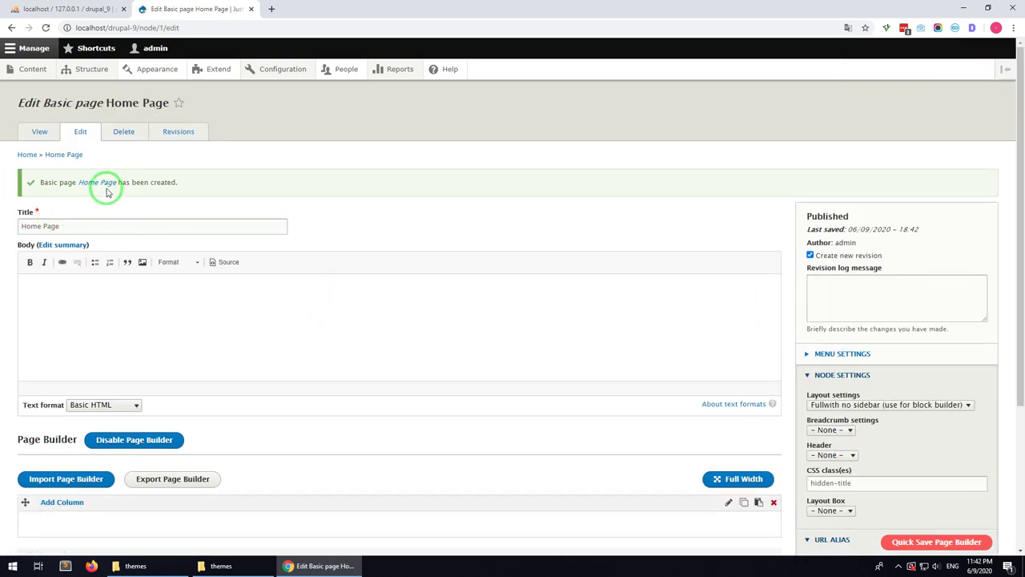
# - View the new Home Page on the site, and reopen it for editing at its Page Builder section
pyautogui.click(107, 183)
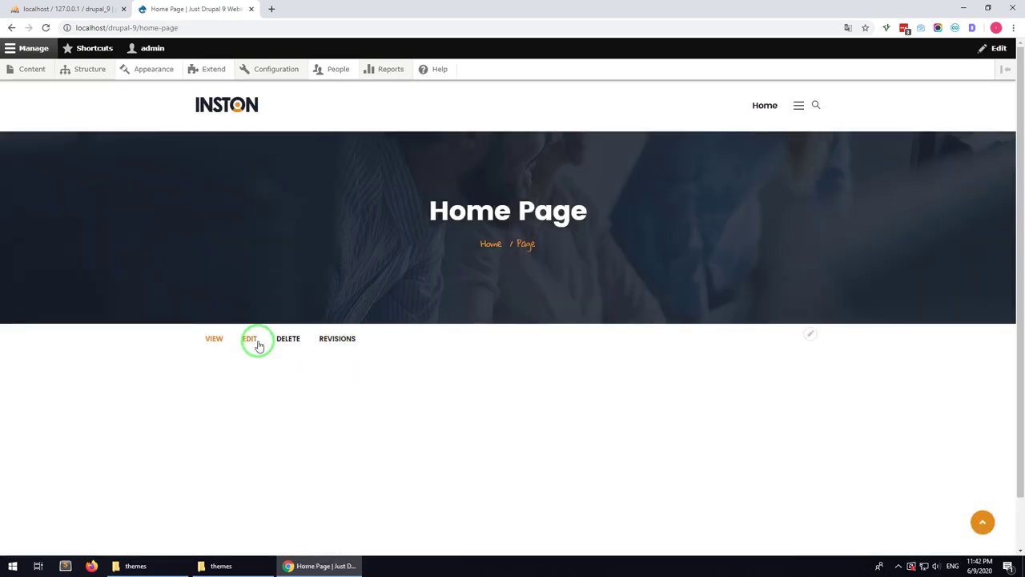
pyautogui.click(257, 343)
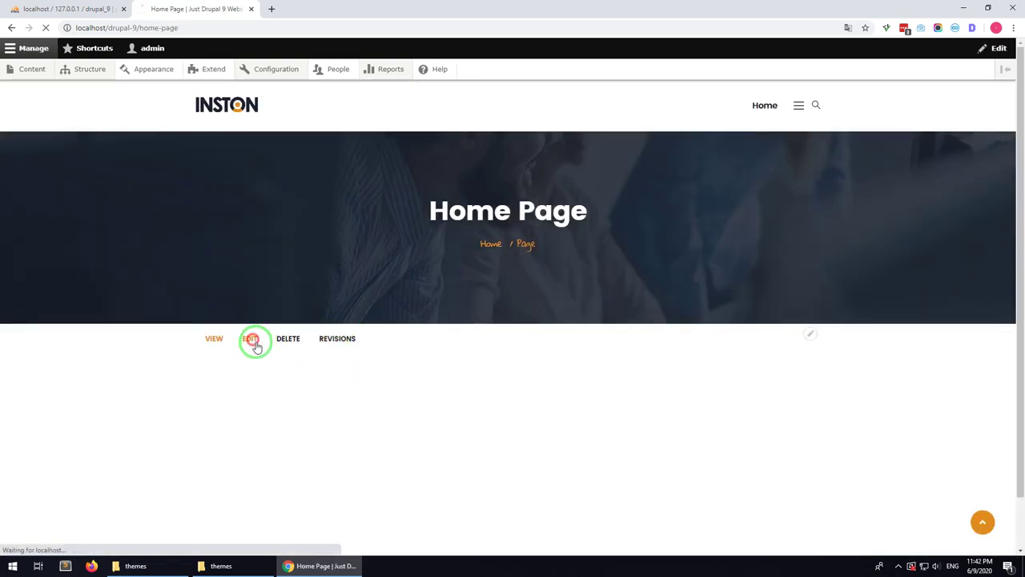
pyautogui.scroll(-2, 242, 364)
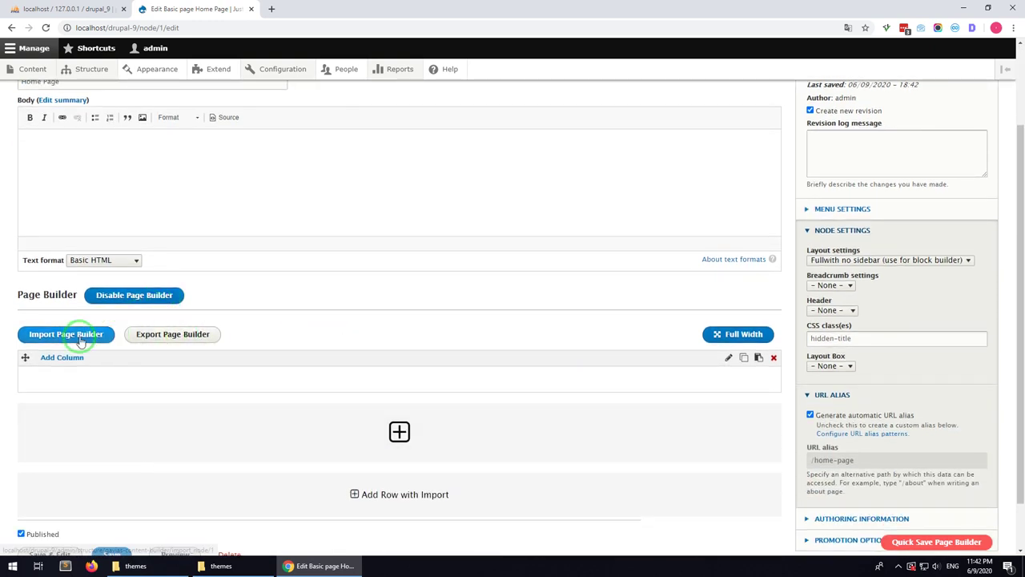
# - In File Explorer, go up to the Inston theme package folder and extract export_page_builder_files.zip into its own folder
pyautogui.click(219, 568)
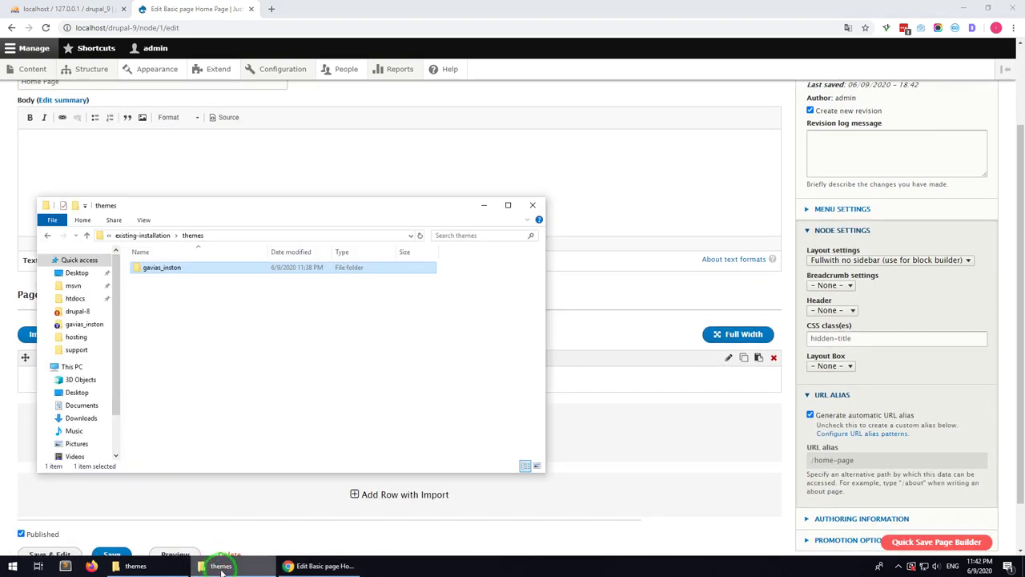
pyautogui.click(220, 567)
pyautogui.click(221, 568)
pyautogui.click(187, 266)
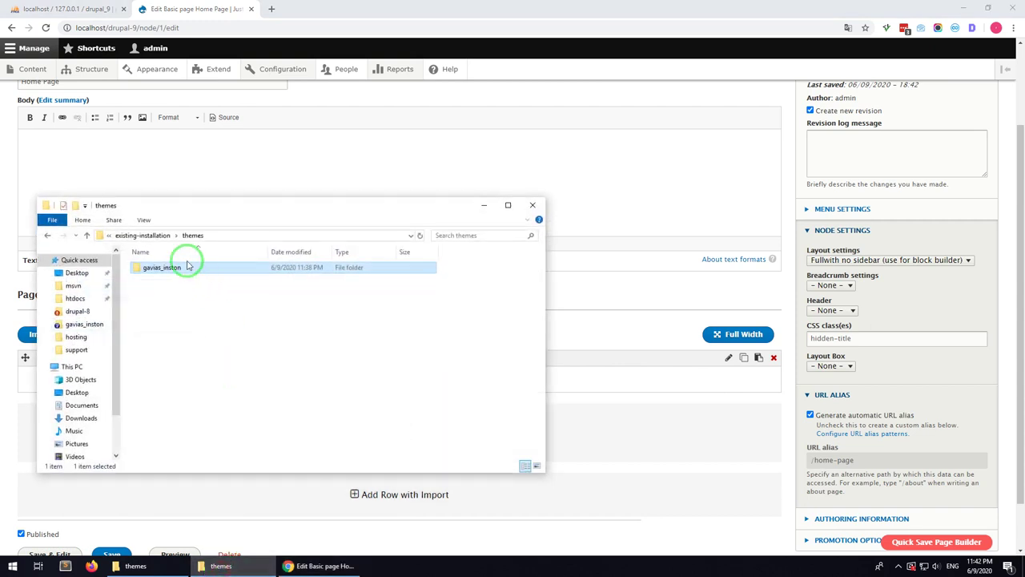
pyautogui.click(149, 237)
pyautogui.click(271, 237)
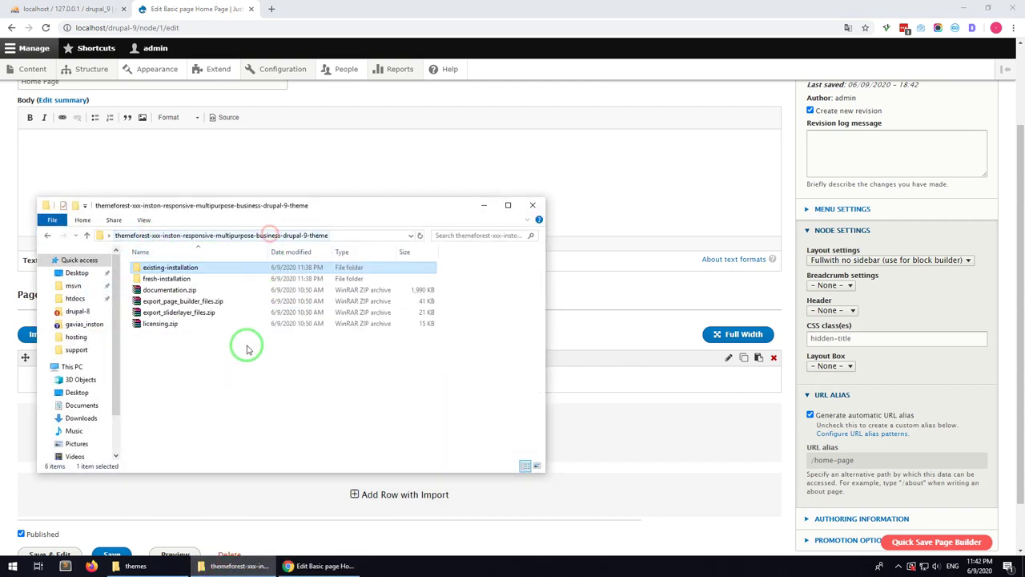
pyautogui.click(181, 302)
pyautogui.rightClick(187, 301)
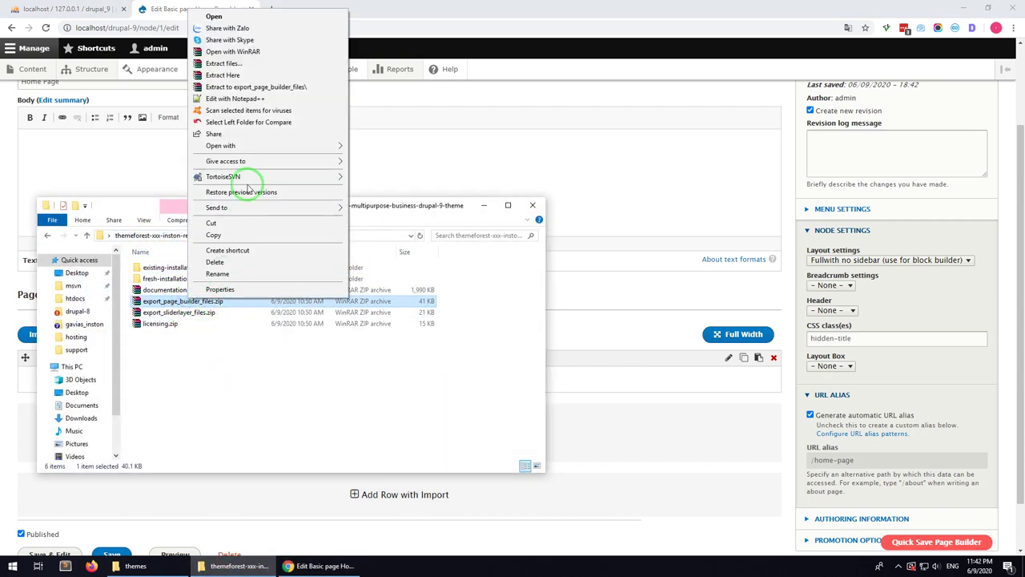
pyautogui.click(244, 86)
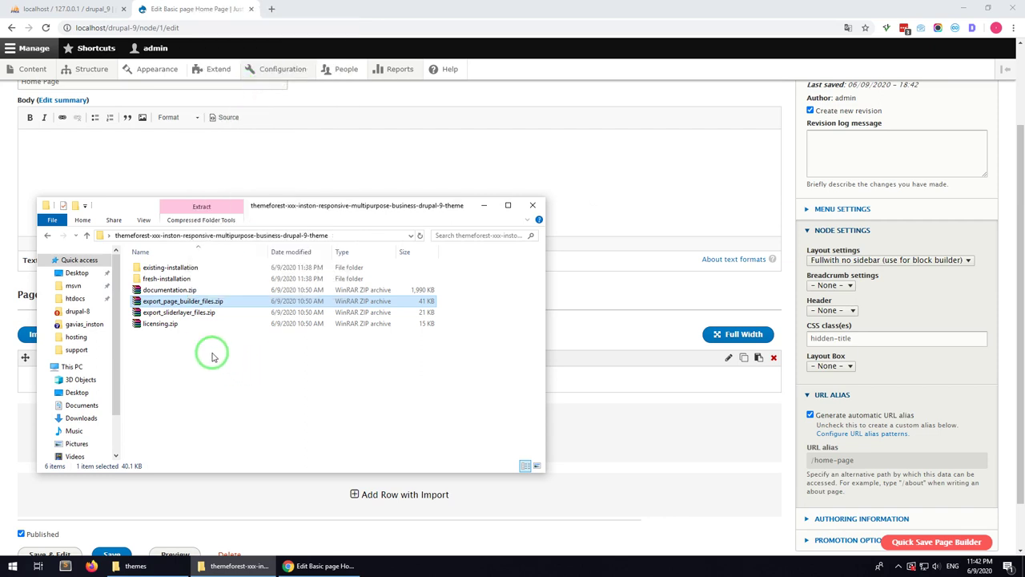
# - Import home_1.txt from the extracted export_page_builder_files folder into the Home Page's Page Builder
pyautogui.doubleClick(177, 278)
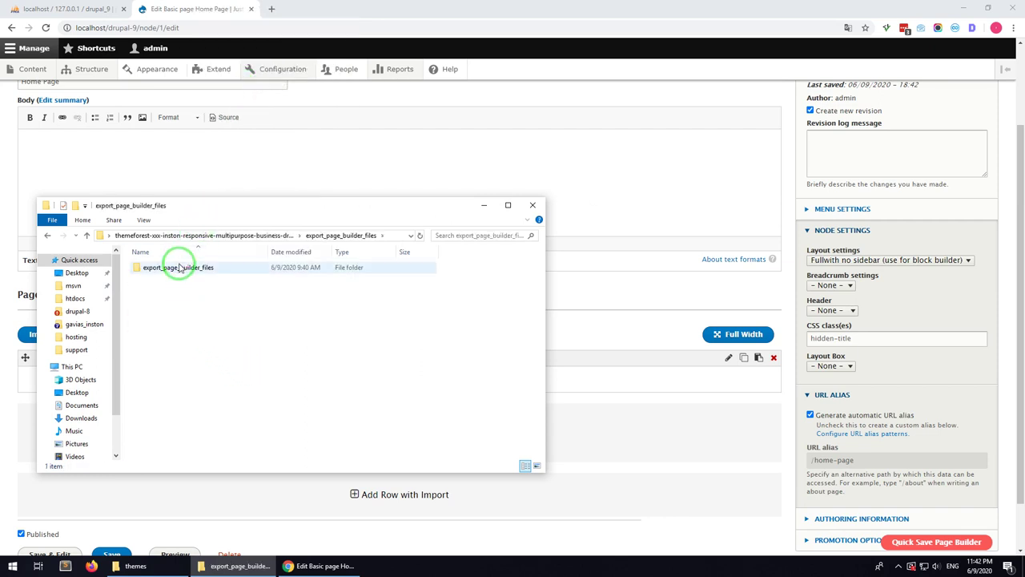
pyautogui.doubleClick(179, 267)
pyautogui.moveTo(192, 202); pyautogui.dragTo(485, 180)
pyautogui.click(92, 340)
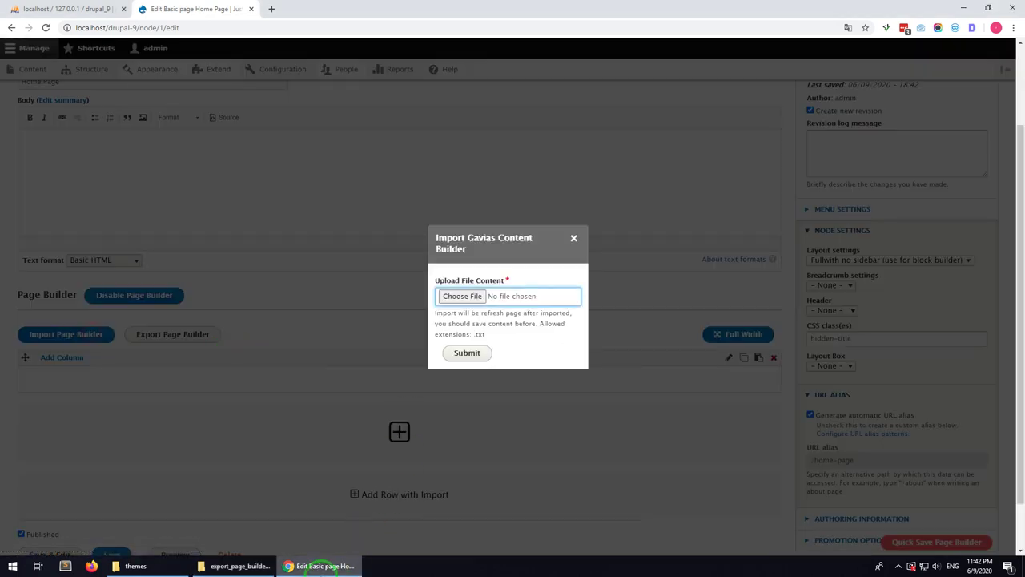
pyautogui.click(241, 565)
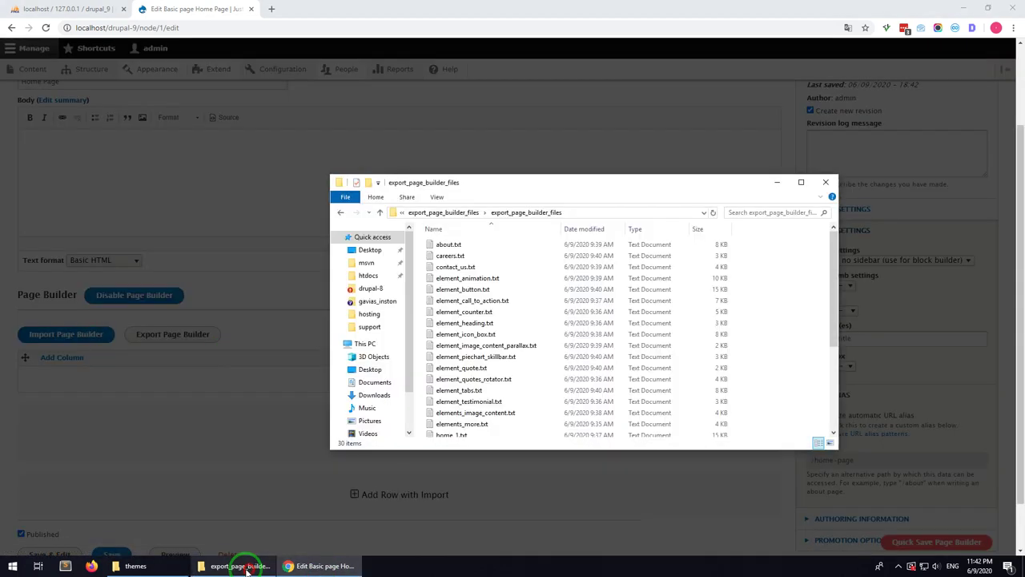
pyautogui.moveTo(435, 201); pyautogui.dragTo(659, 215)
pyautogui.scroll(-4, 698, 377)
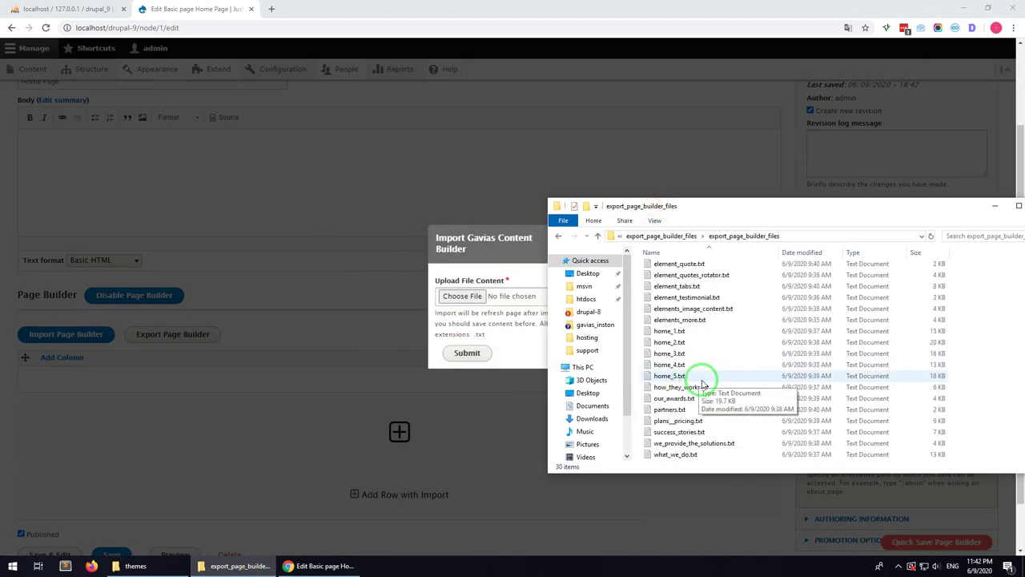
pyautogui.click(672, 331)
pyautogui.moveTo(677, 335); pyautogui.dragTo(471, 296)
pyautogui.click(469, 352)
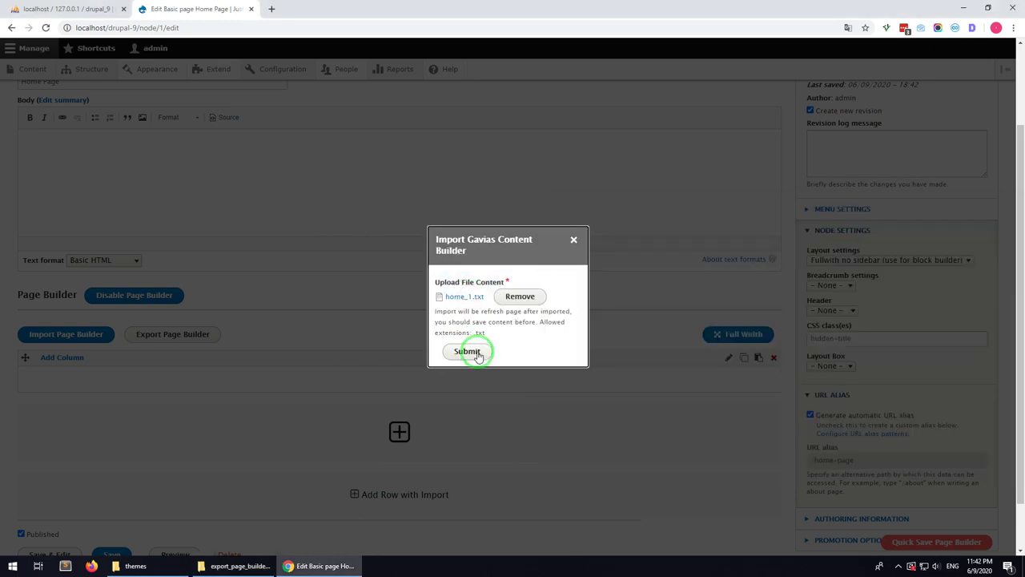
# - Look through the imported Page Builder rows and save the Home Page
pyautogui.scroll(-3, 2, 299)
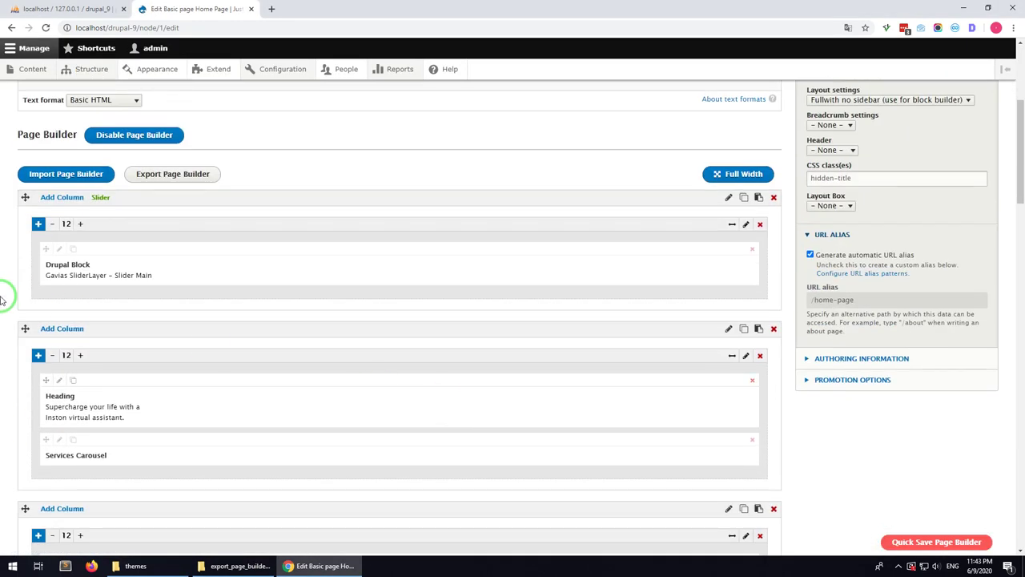
pyautogui.scroll(-15, 165, 377)
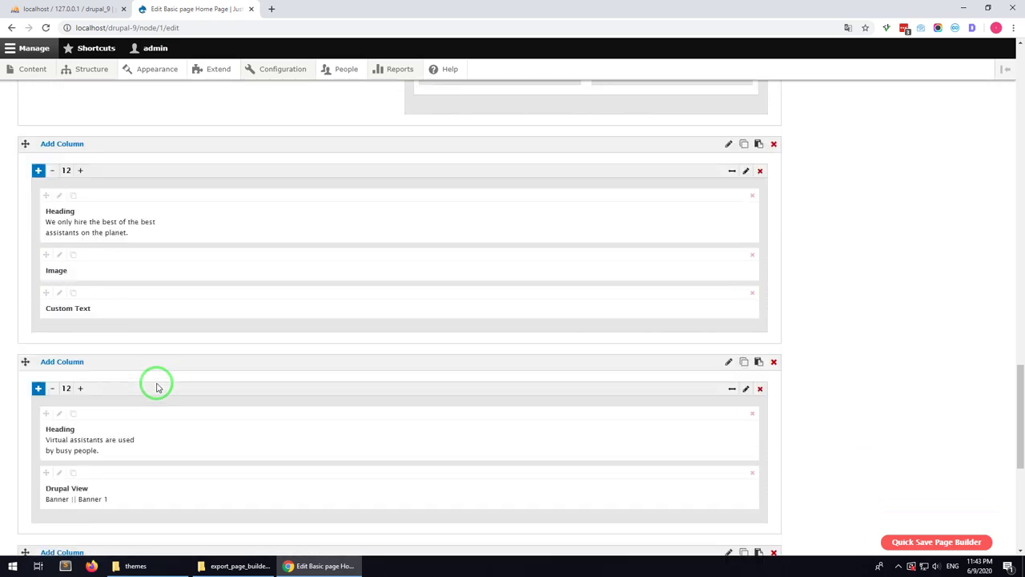
pyautogui.scroll(-10, 157, 387)
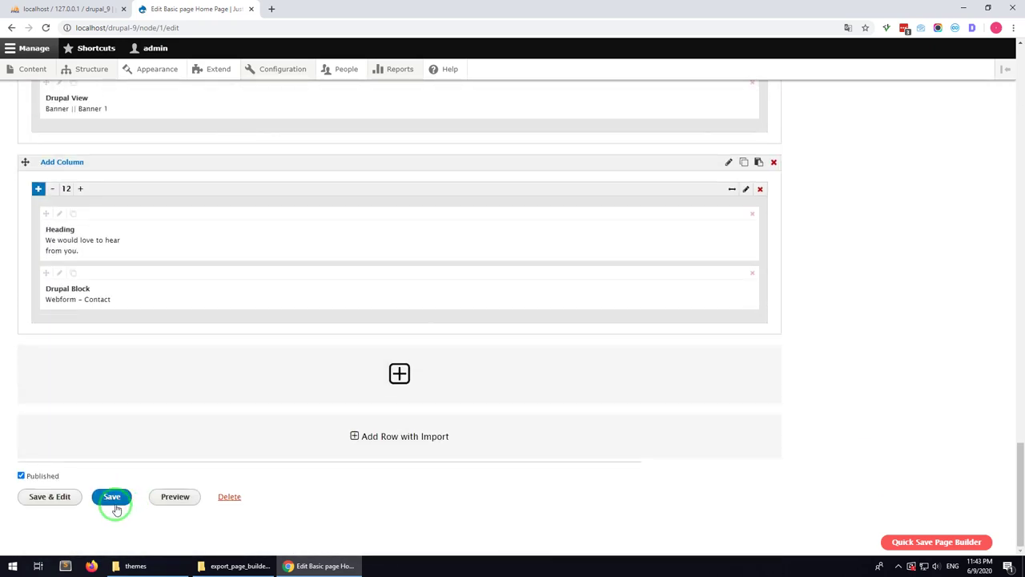
pyautogui.click(112, 497)
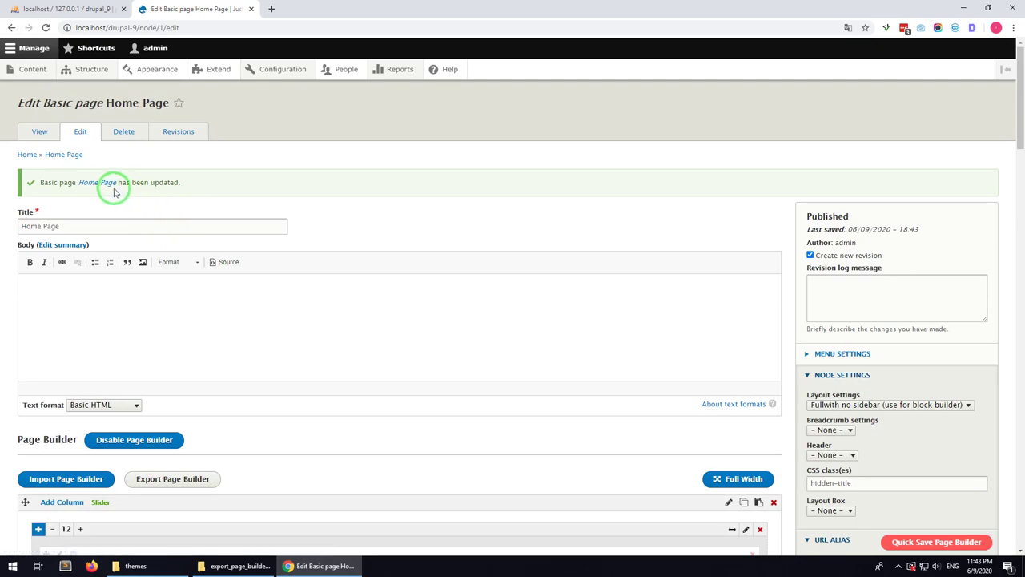
# - Open the Home Page in a separate browser tab and examine all its imported sections and blocks
pyautogui.click(277, 10)
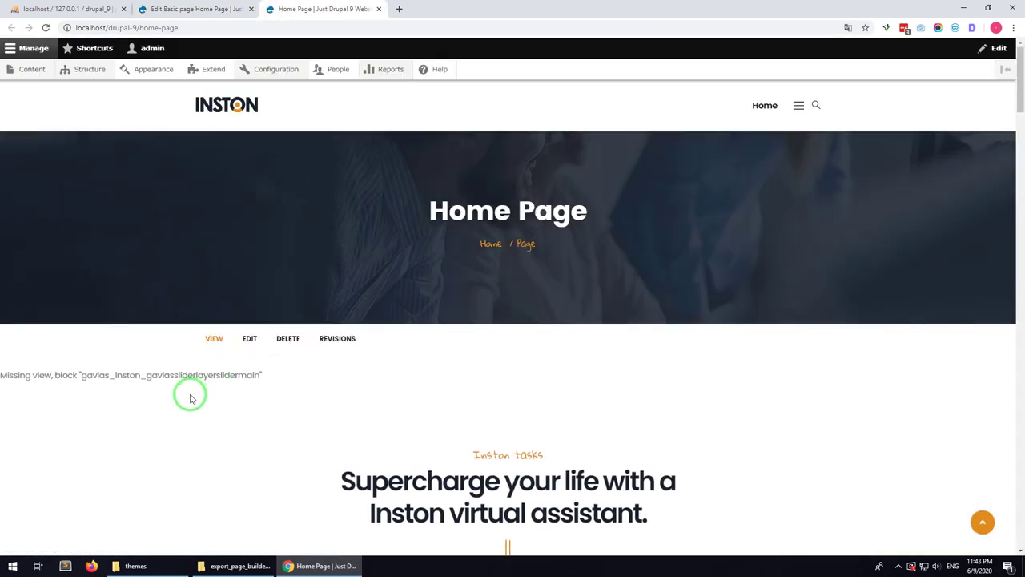
pyautogui.scroll(-15, 326, 302)
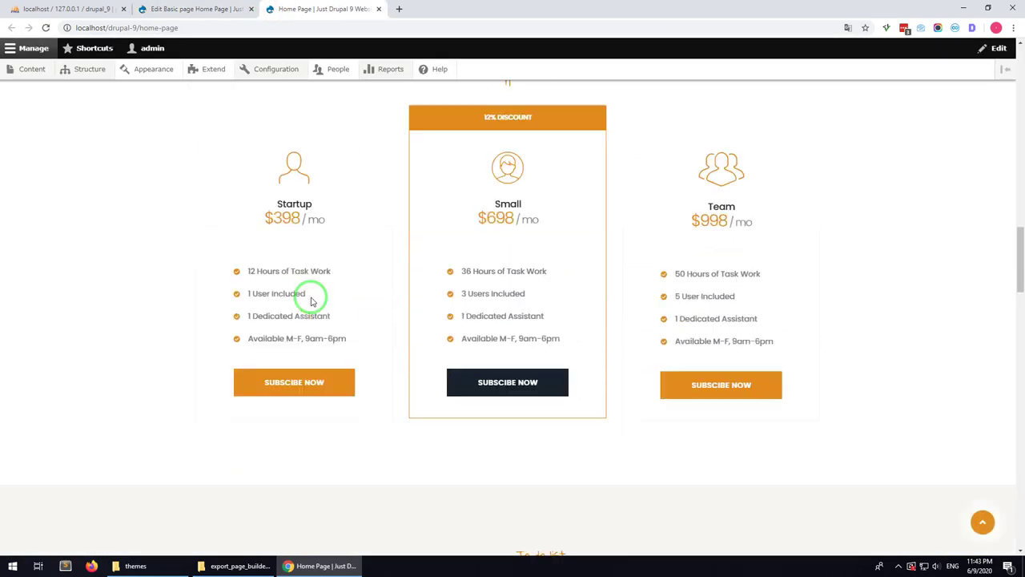
pyautogui.scroll(-10, 311, 301)
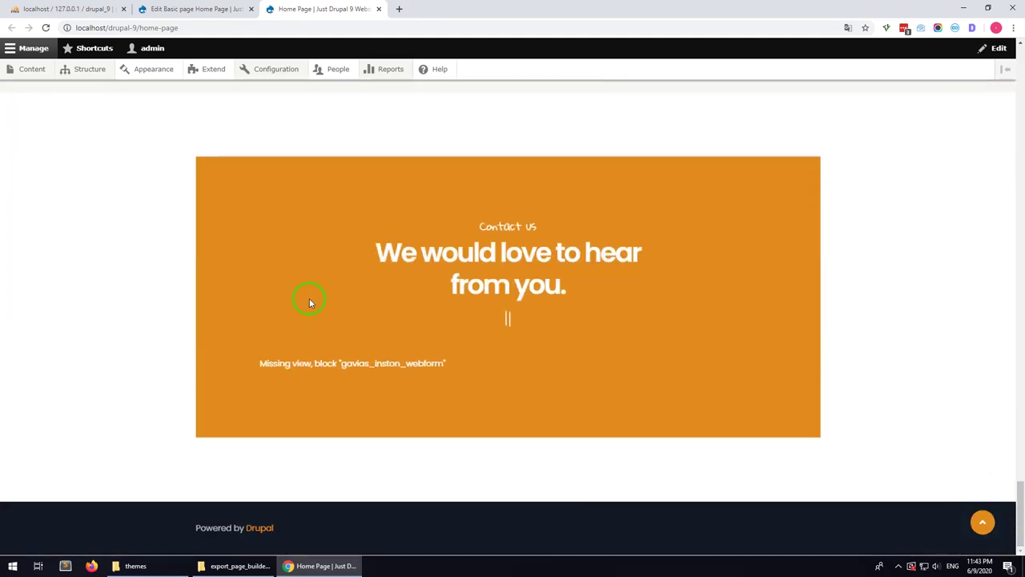
pyautogui.scroll(5, 309, 298)
pyautogui.scroll(15, 306, 298)
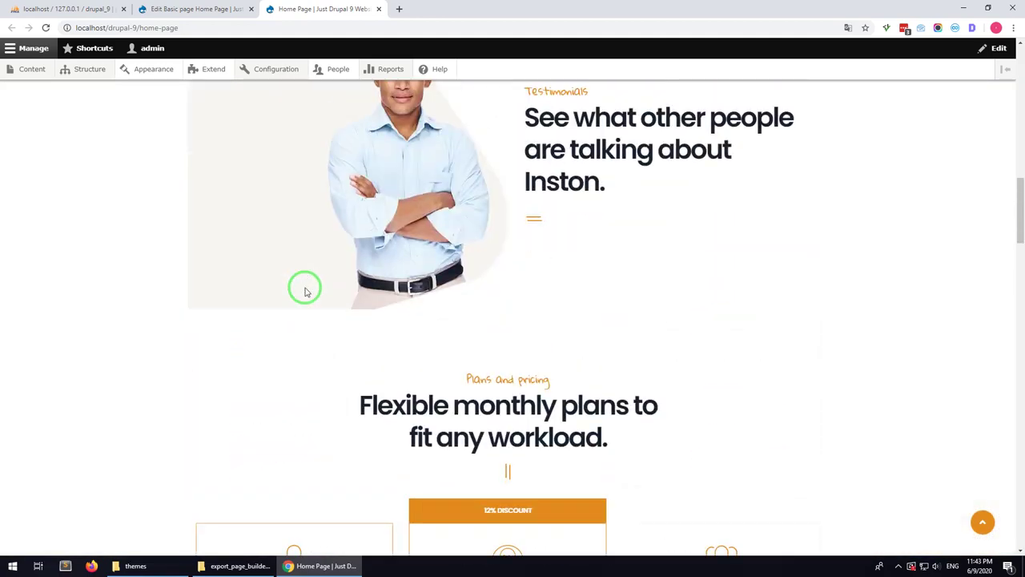
pyautogui.scroll(10, 305, 291)
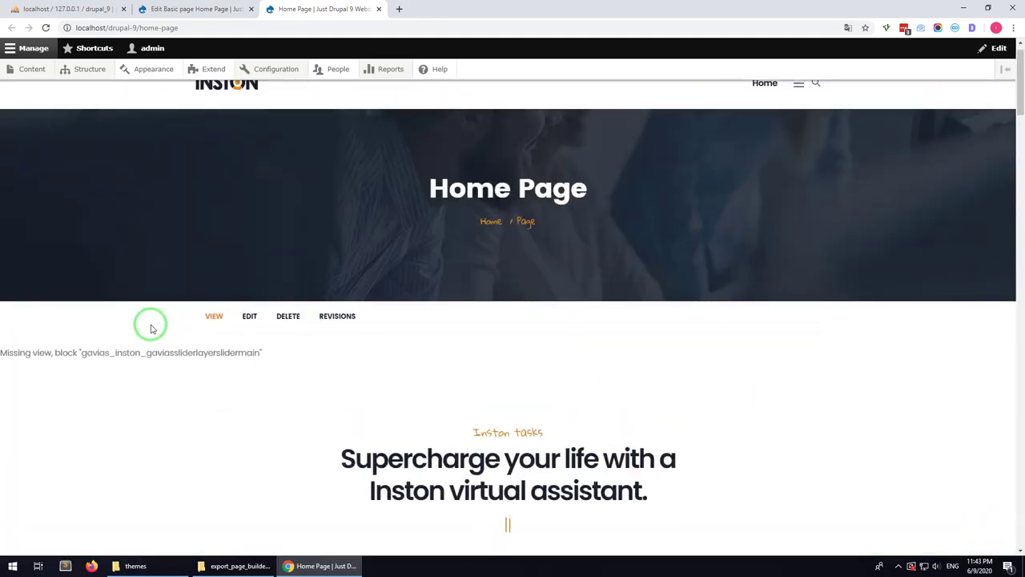
# - Create a Gavias Slider Layer group titled "Slider main" and save it
pyautogui.moveTo(111, 72)
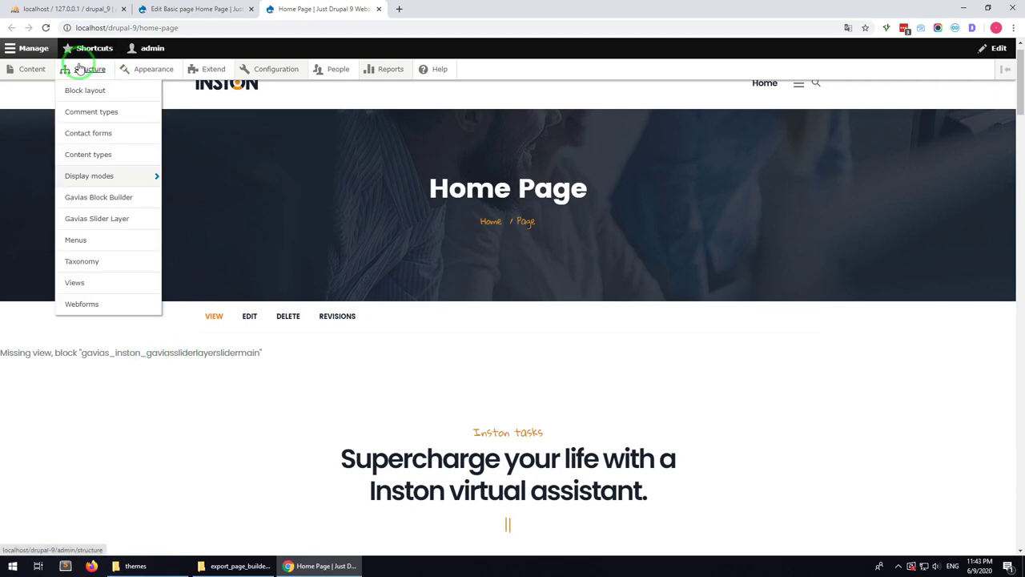
pyautogui.click(99, 222)
pyautogui.click(109, 197)
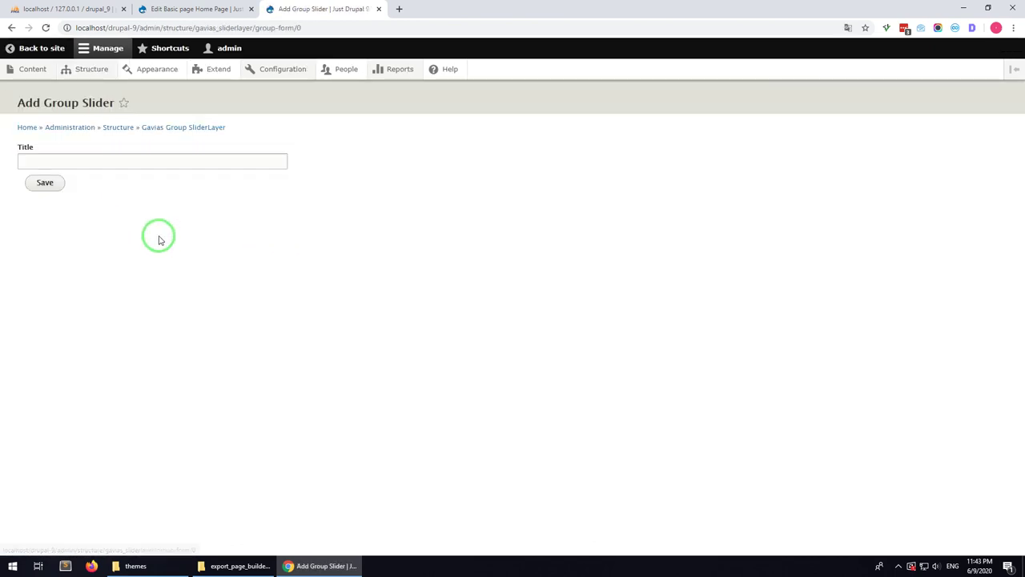
pyautogui.click(80, 183)
pyautogui.click(58, 184)
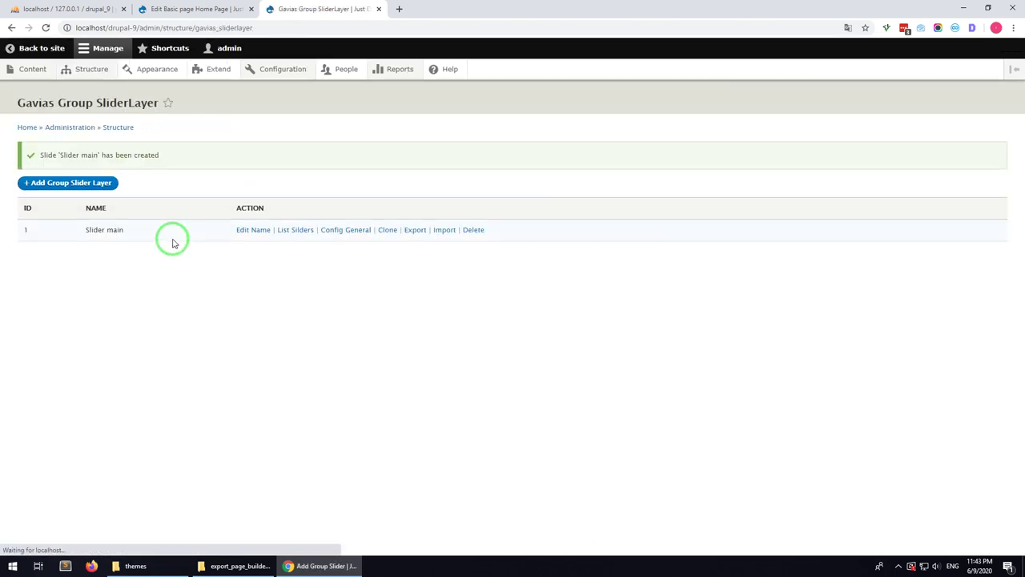
# - Open the import form for the Slider main group and extract export_sliderlayer_files.zip in the theme package folder
pyautogui.click(443, 230)
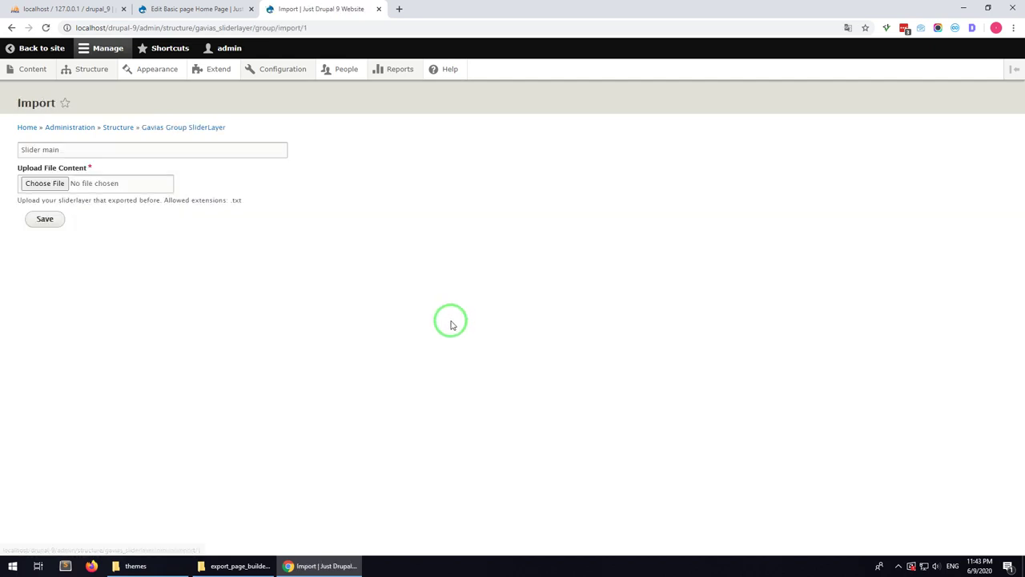
pyautogui.click(226, 564)
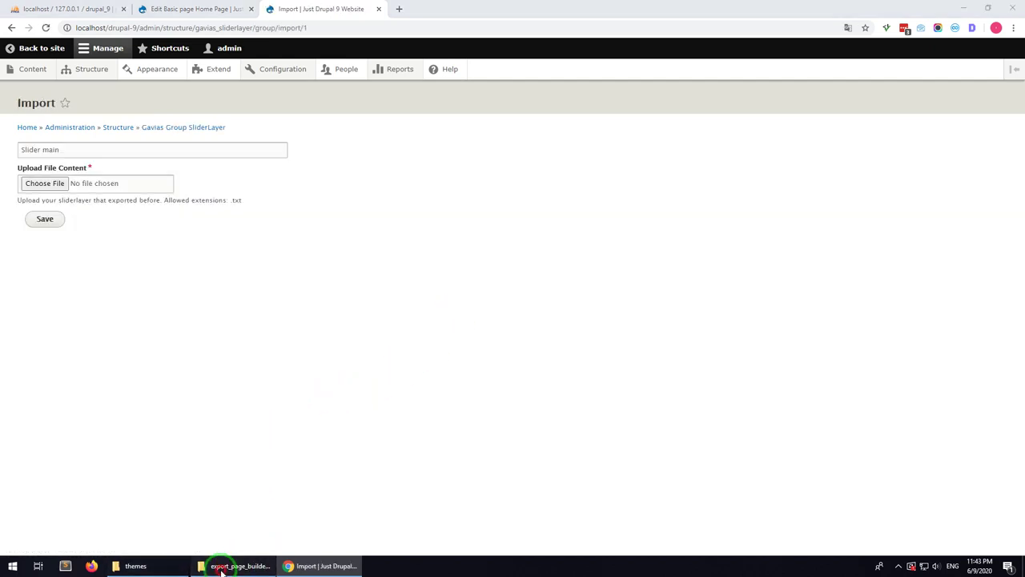
pyautogui.click(670, 236)
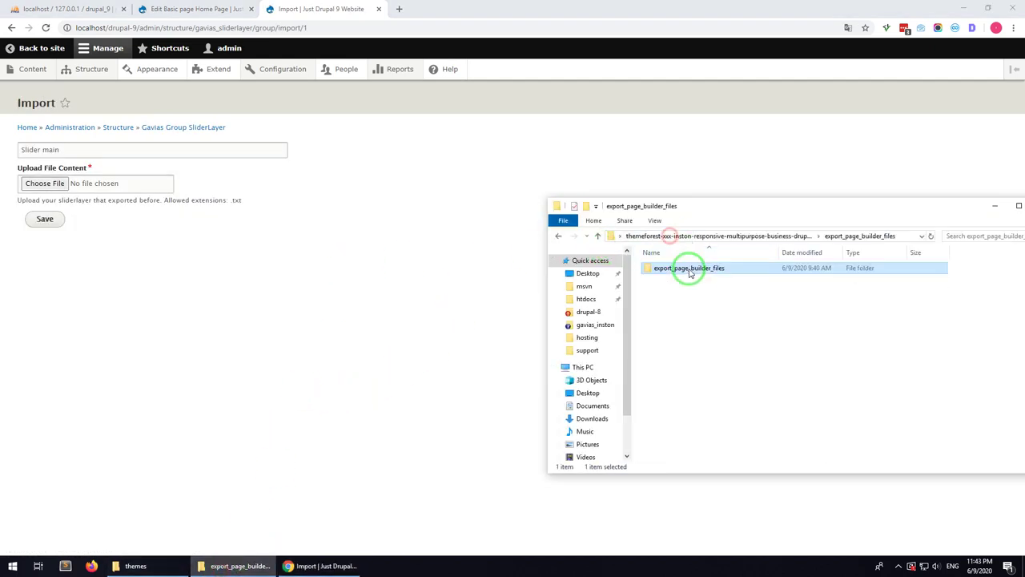
pyautogui.click(745, 236)
pyautogui.click(701, 327)
pyautogui.rightClick(702, 325)
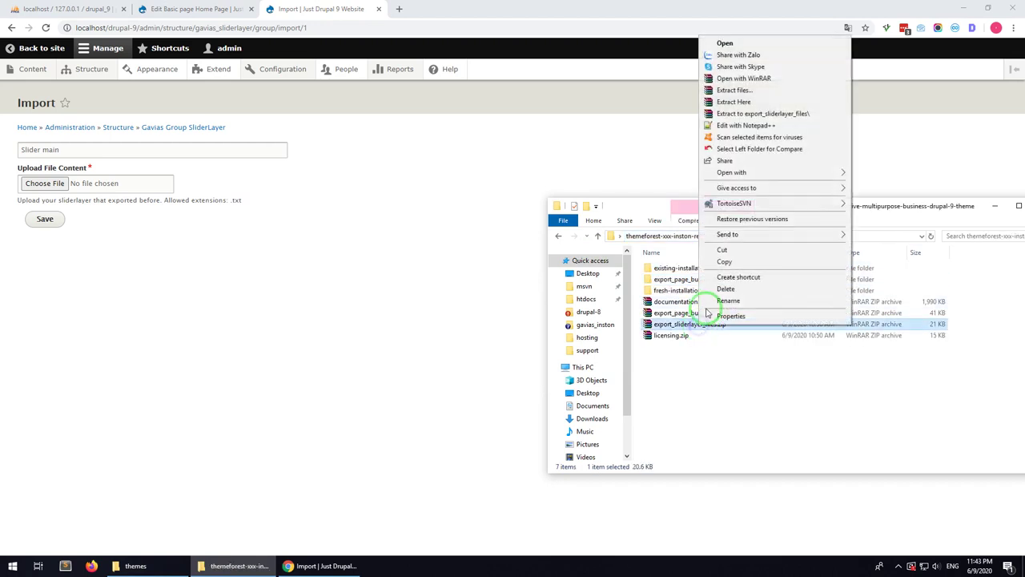
pyautogui.click(732, 116)
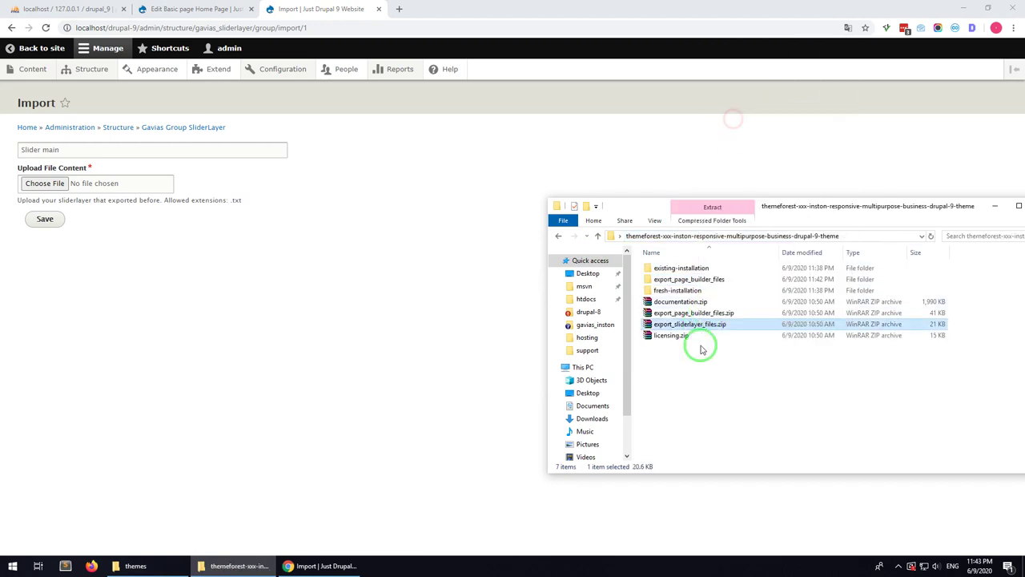
# - Import the exported slider file from the extracted export_sliderlayer_files folder into Slider main and save
pyautogui.doubleClick(687, 290)
pyautogui.doubleClick(686, 270)
pyautogui.moveTo(681, 268); pyautogui.dragTo(40, 183)
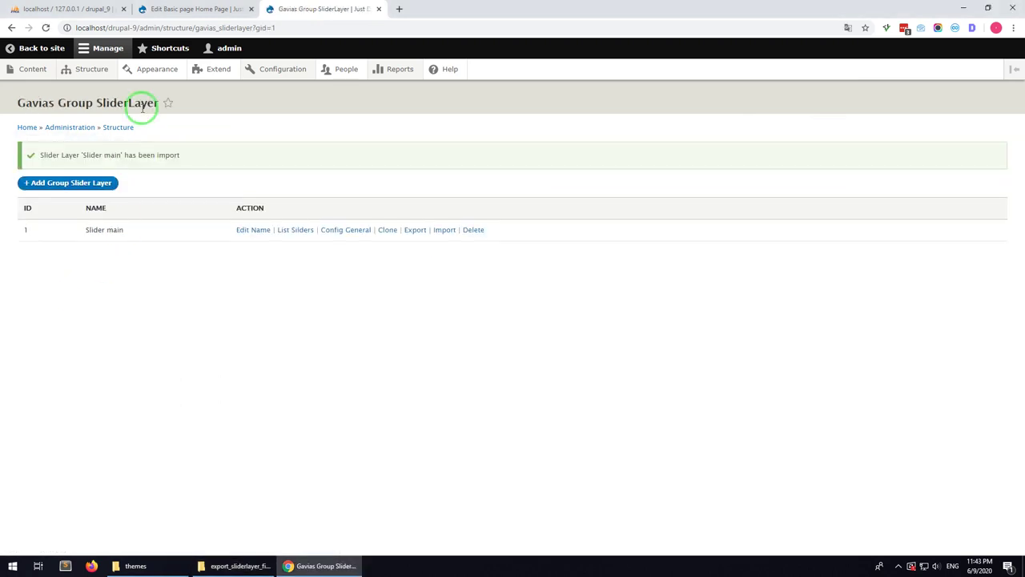
# - Place the "Gavias SliderLayer - Slider main" block in the Other region with its title hidden and save it
pyautogui.moveTo(96, 71)
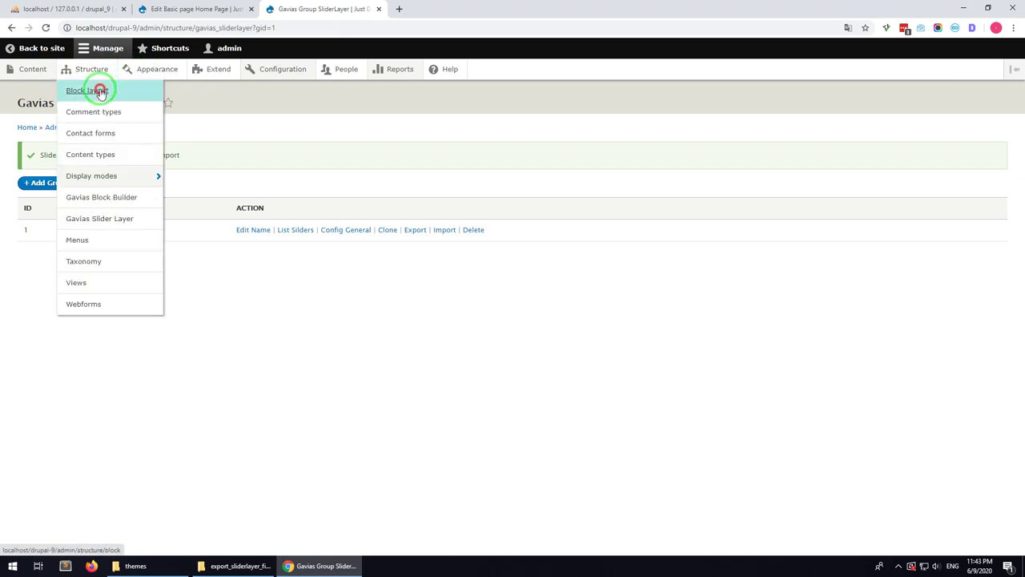
pyautogui.click(96, 91)
pyautogui.scroll(-15, 163, 383)
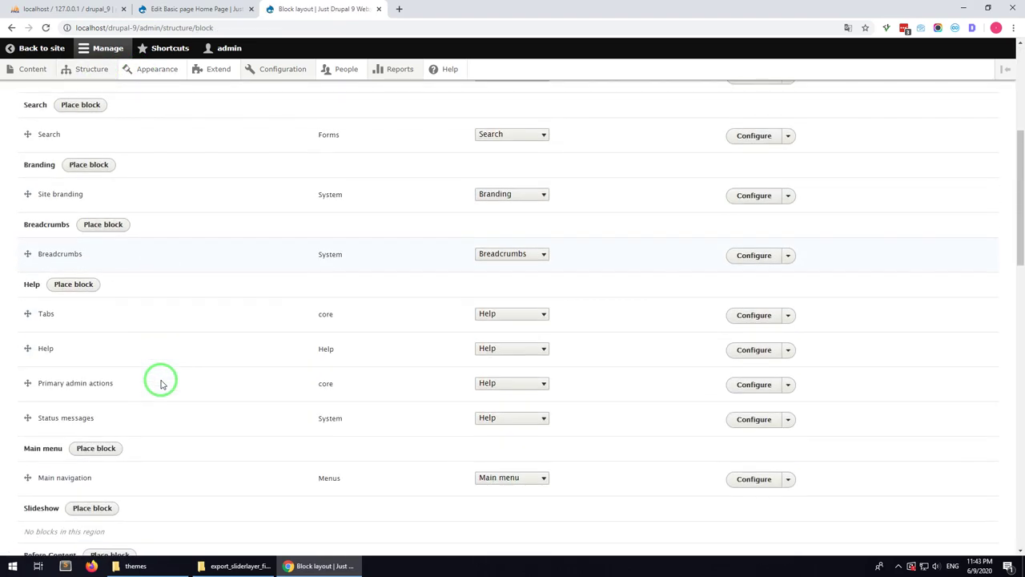
pyautogui.scroll(-3, 162, 383)
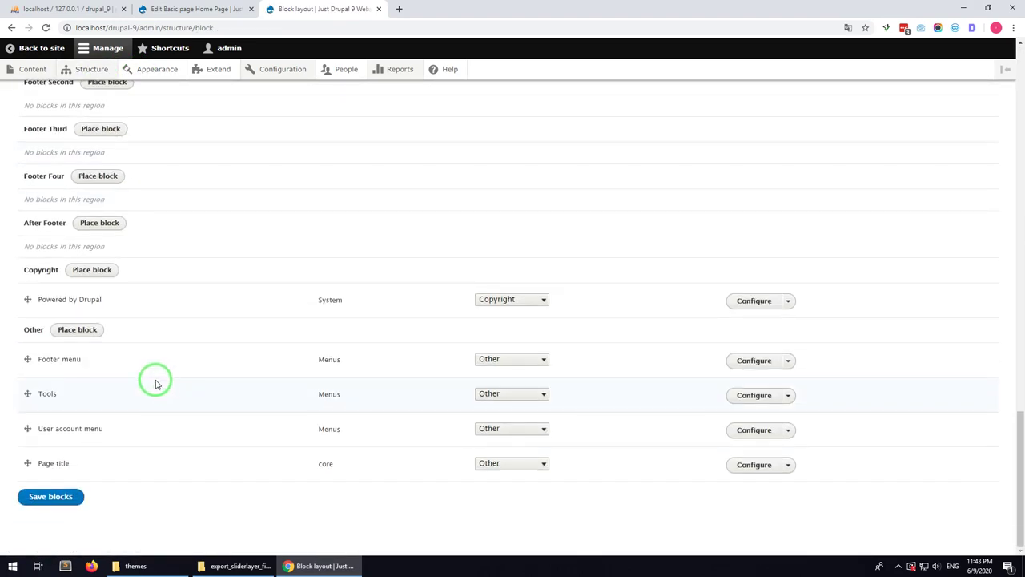
pyautogui.click(80, 331)
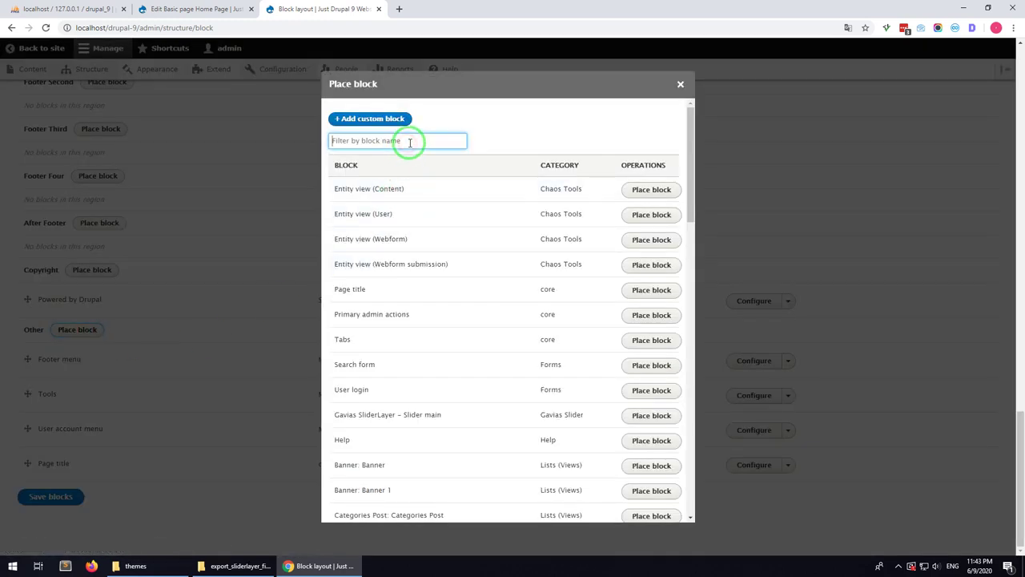
pyautogui.write('sli')
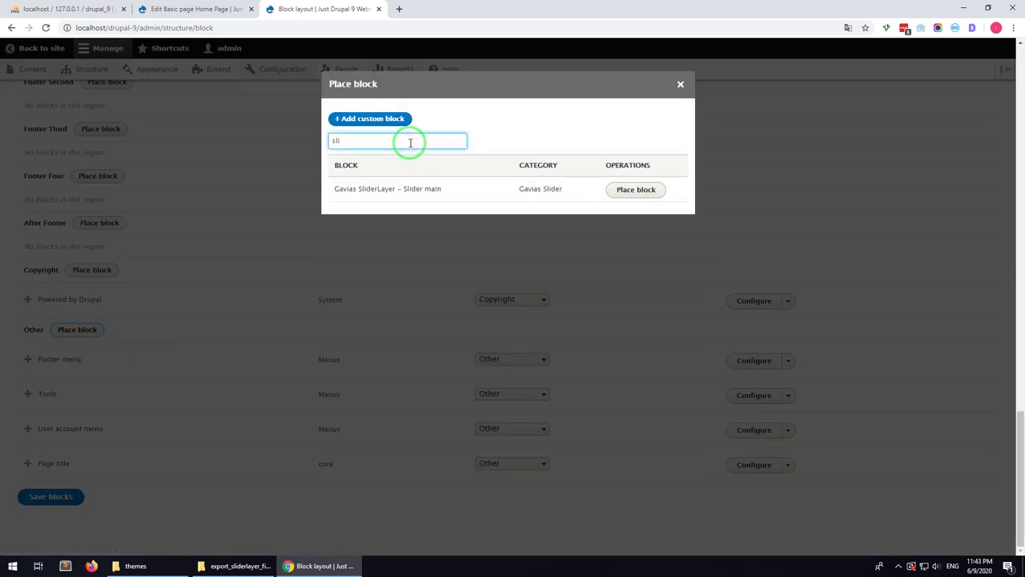
pyautogui.click(633, 193)
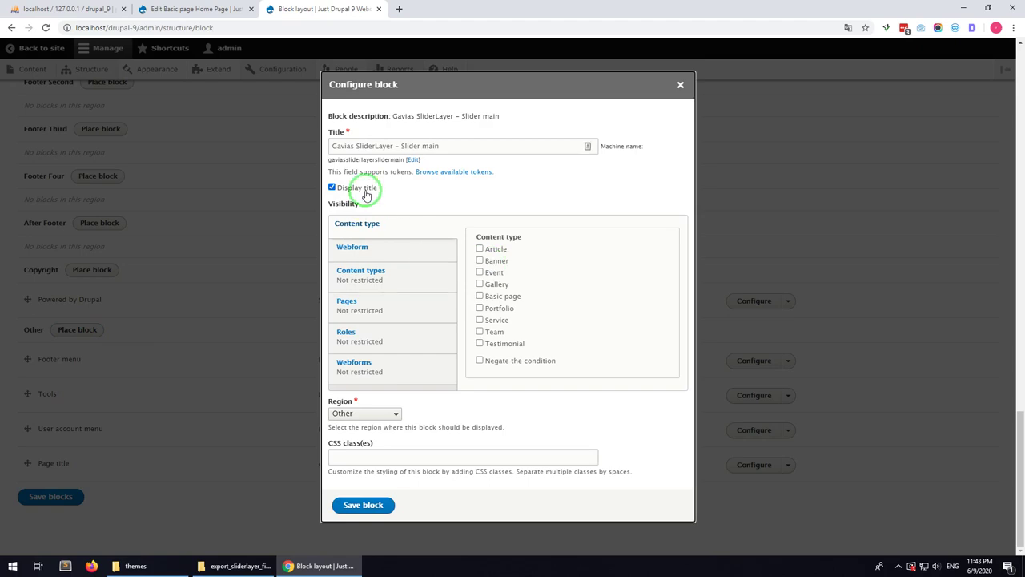
pyautogui.click(366, 192)
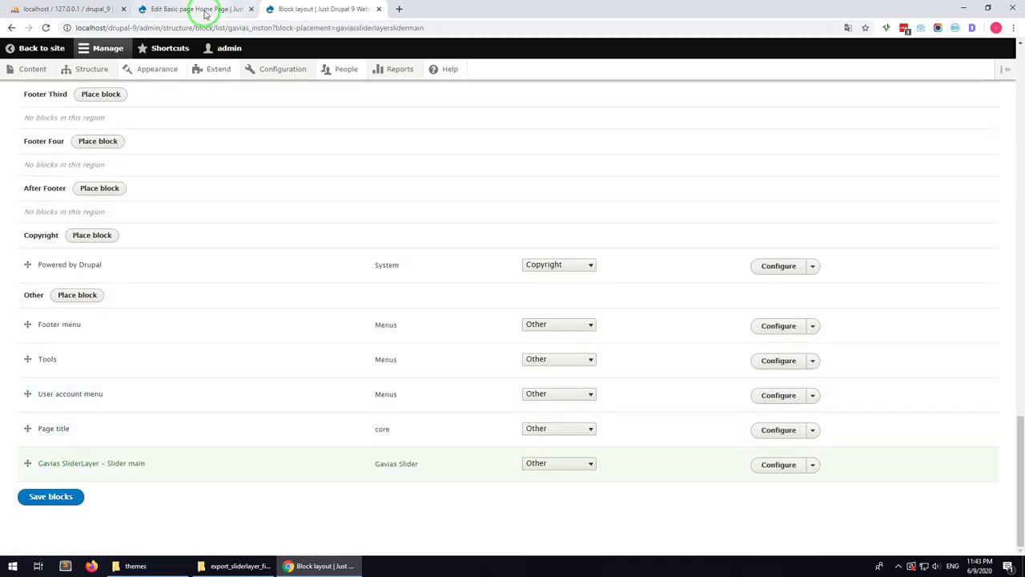
# - Set the Drupal Block in the Home Page's Slider row to "Gavias SliderLayer - Slider main" and save the Page Builder
pyautogui.click(205, 11)
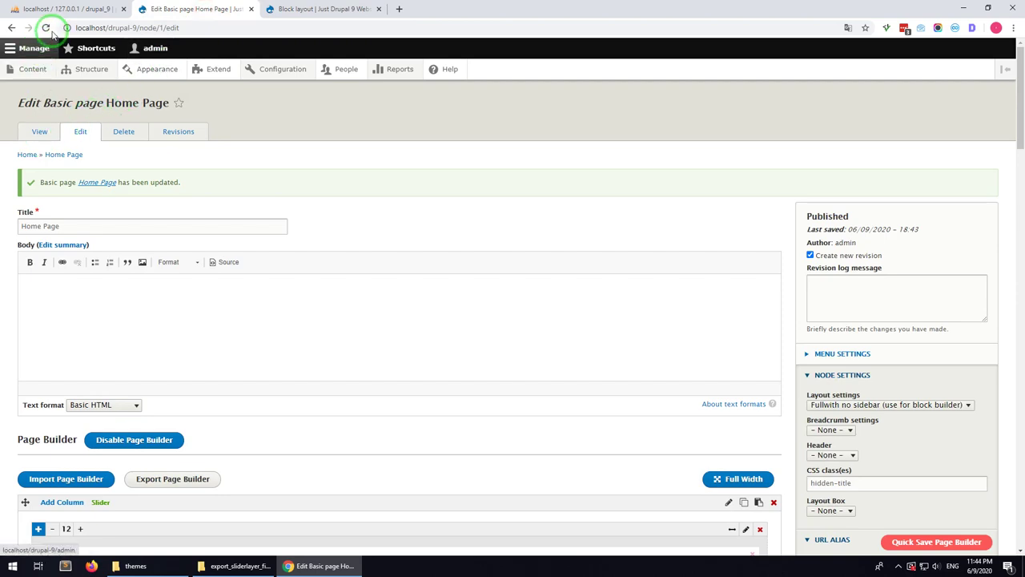
pyautogui.scroll(-3, 68, 340)
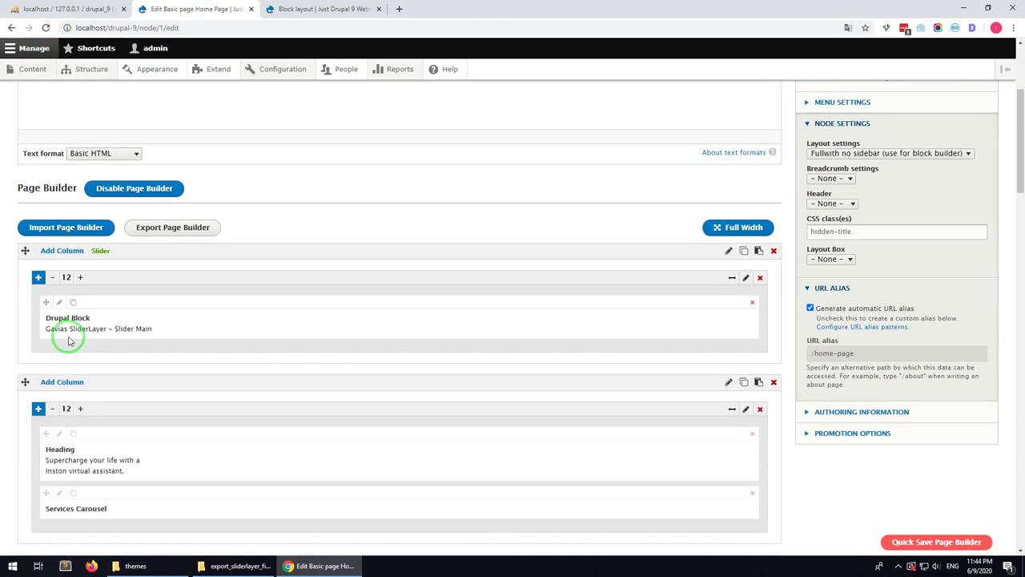
pyautogui.click(59, 302)
pyautogui.click(298, 200)
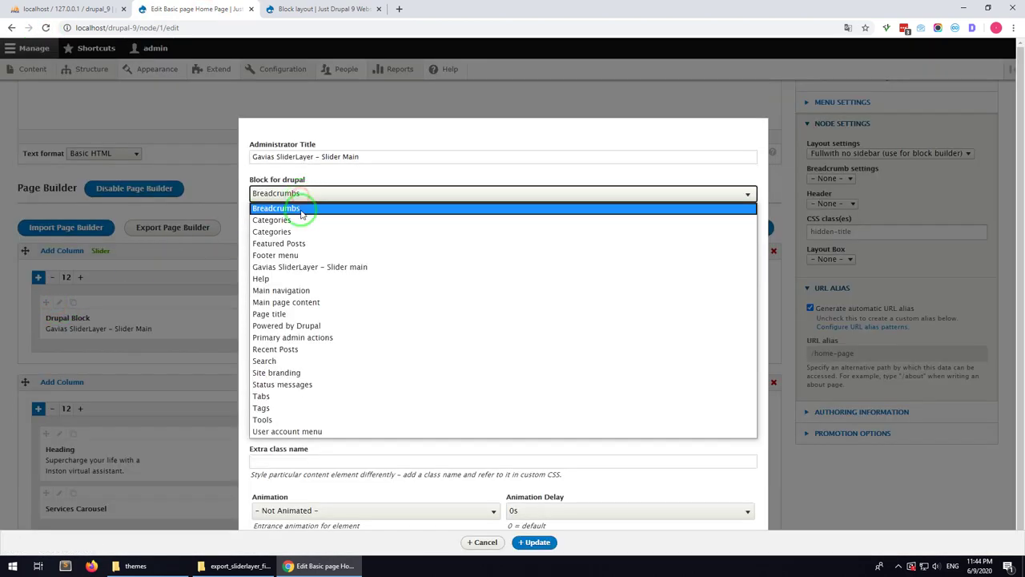
pyautogui.click(313, 267)
pyautogui.click(537, 542)
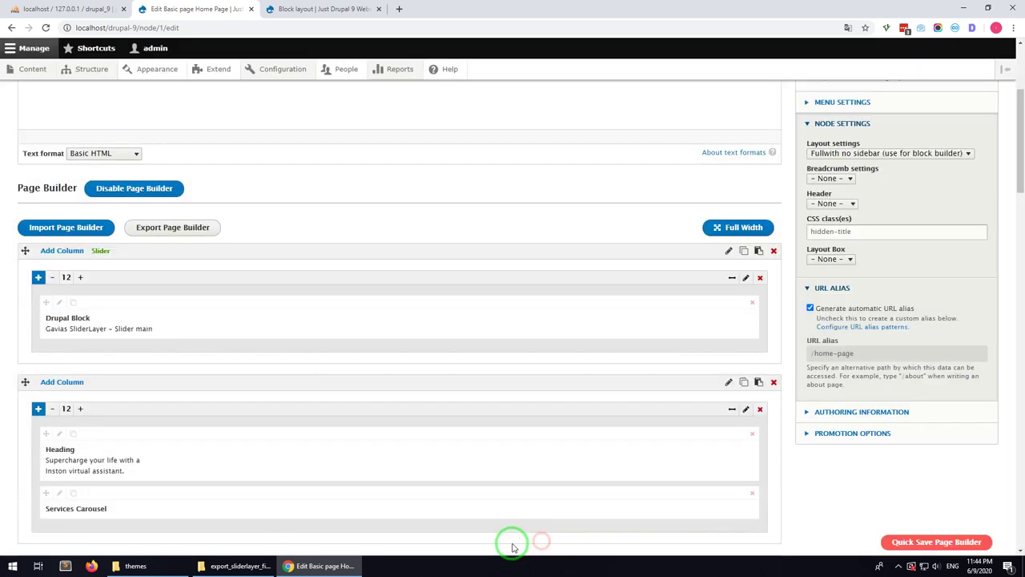
pyautogui.click(932, 542)
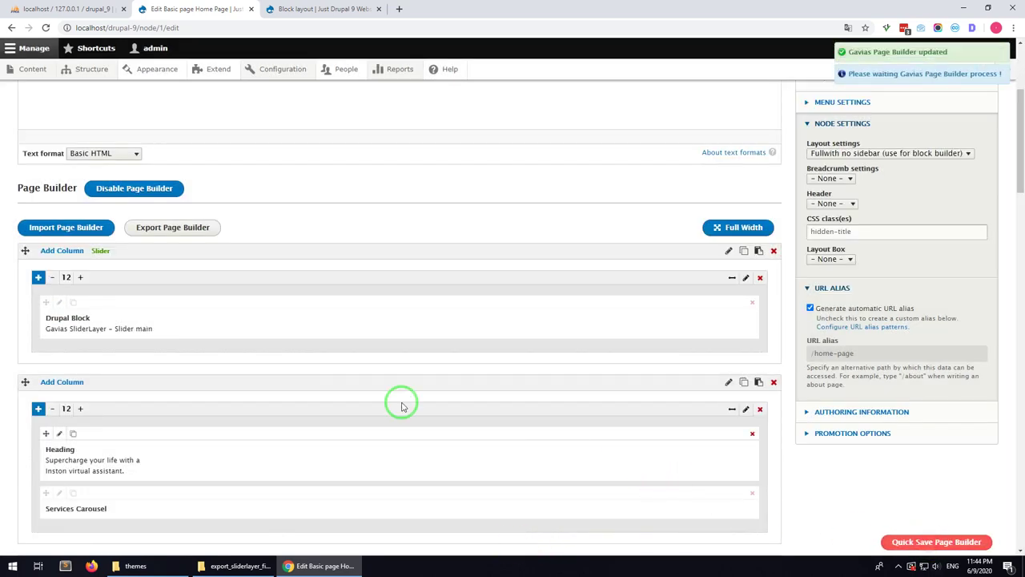
# - View the Home Page and examine its header, slider and all the sections below
pyautogui.scroll(3, 403, 407)
pyautogui.click(45, 137)
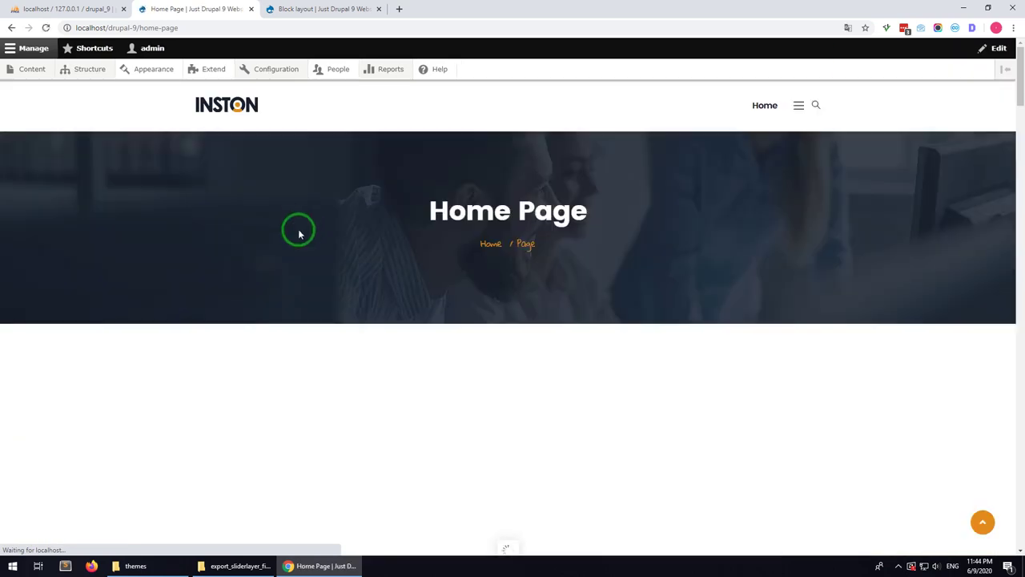
pyautogui.scroll(-2, 249, 271)
pyautogui.scroll(-1, 389, 277)
pyautogui.scroll(3, 384, 277)
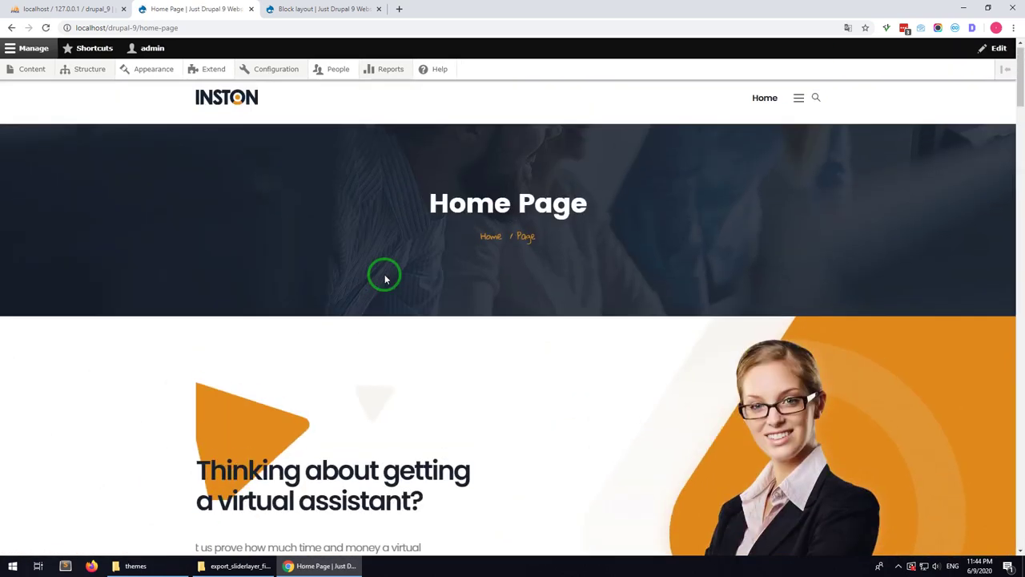
pyautogui.scroll(-5, 393, 234)
pyautogui.scroll(-20, 394, 234)
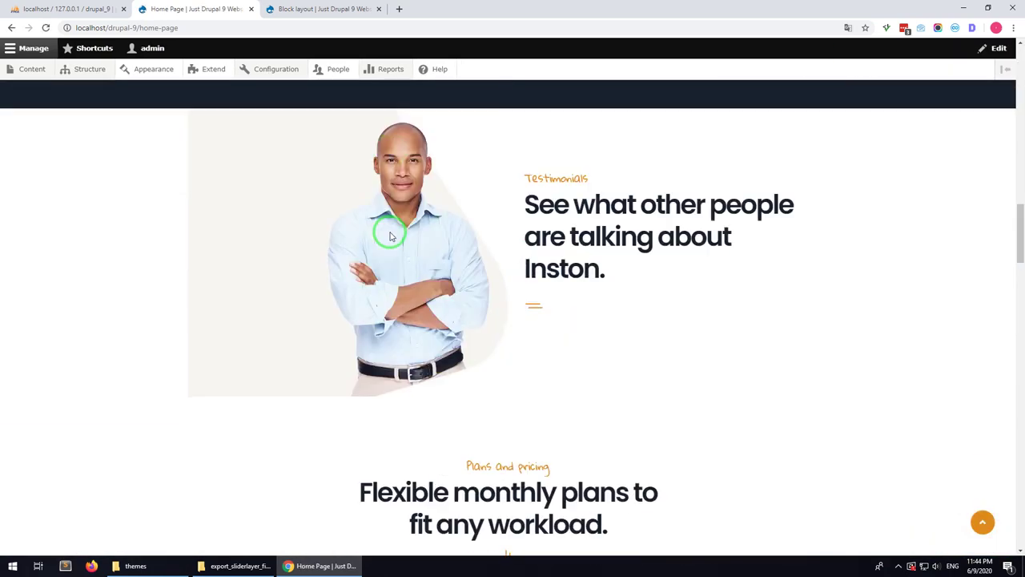
pyautogui.scroll(-15, 387, 236)
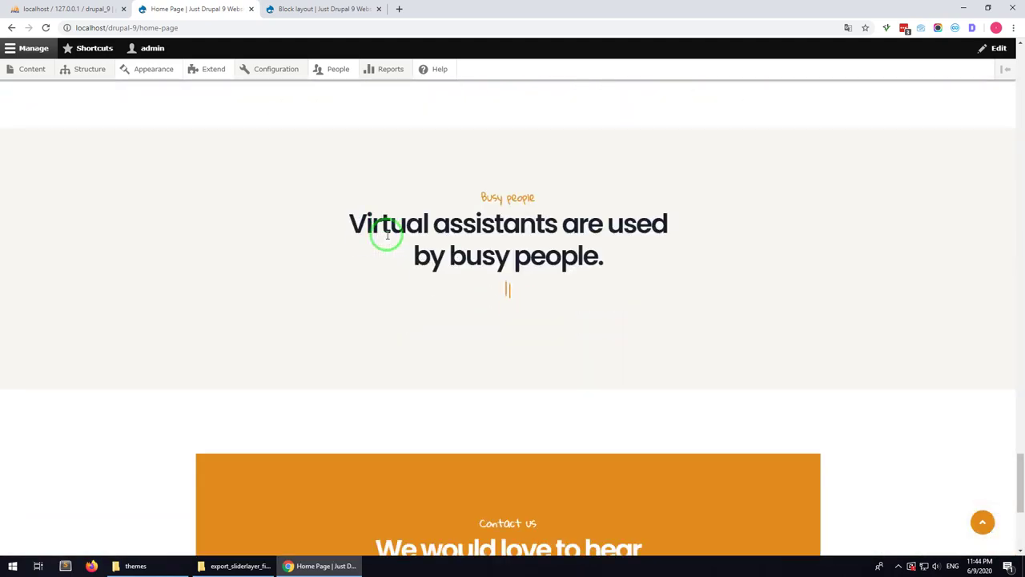
pyautogui.scroll(20, 388, 238)
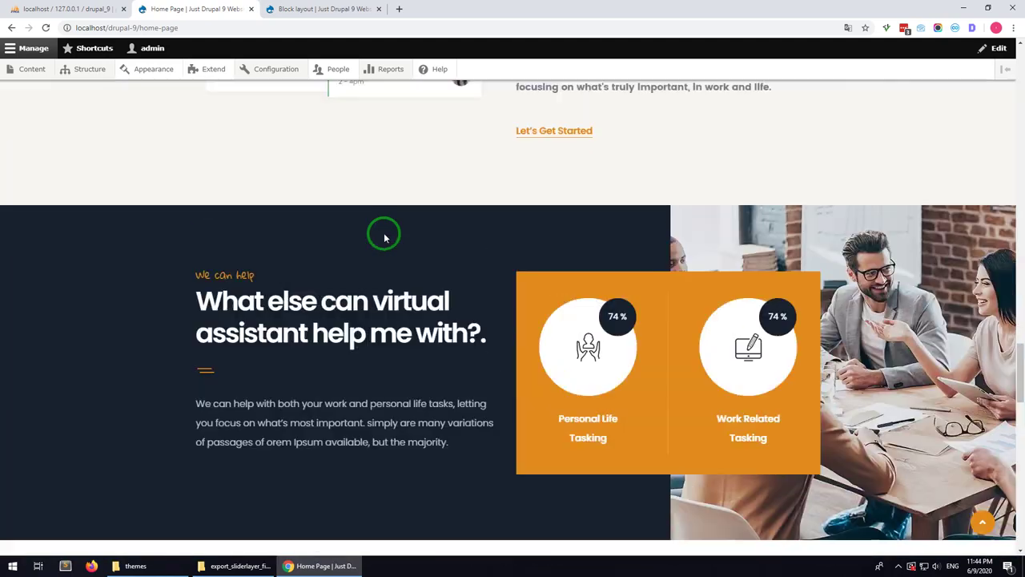
pyautogui.scroll(20, 382, 237)
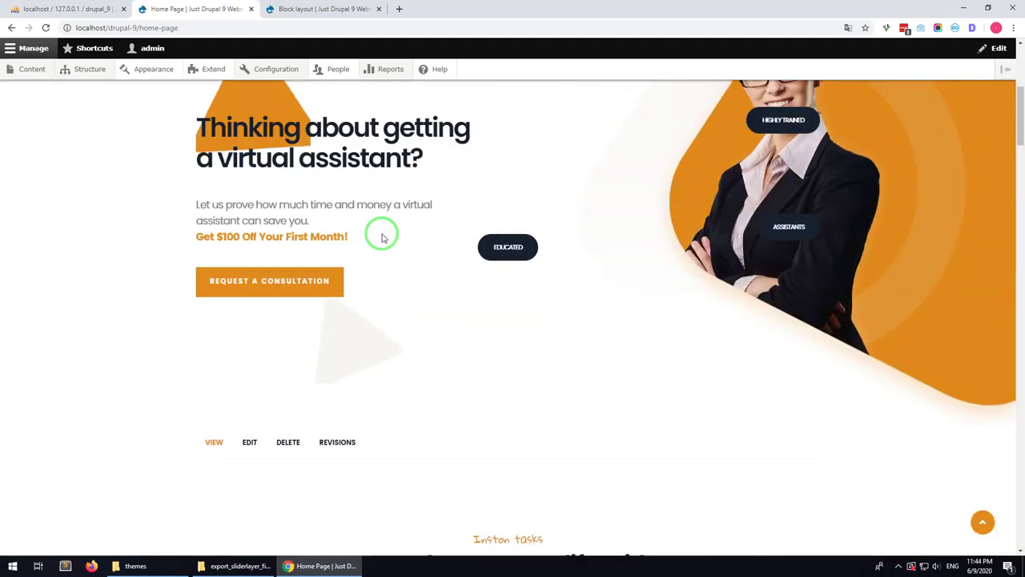
pyautogui.scroll(2, 448, 220)
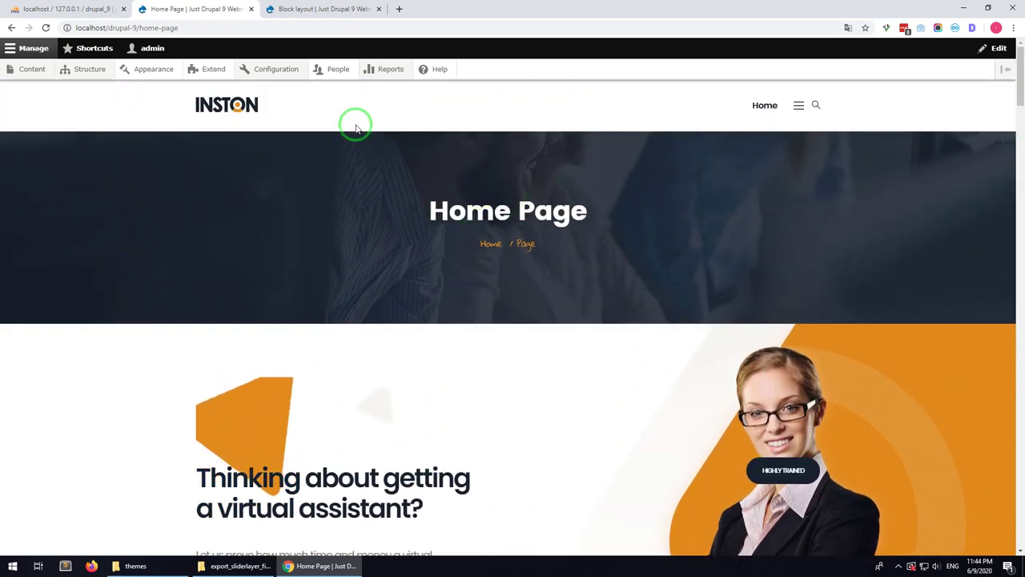
# - Set the Home Page's breadcrumb settings to Disable, save the page and review it down to the Contact us section
pyautogui.scroll(-3, 265, 227)
pyautogui.scroll(-3, 252, 368)
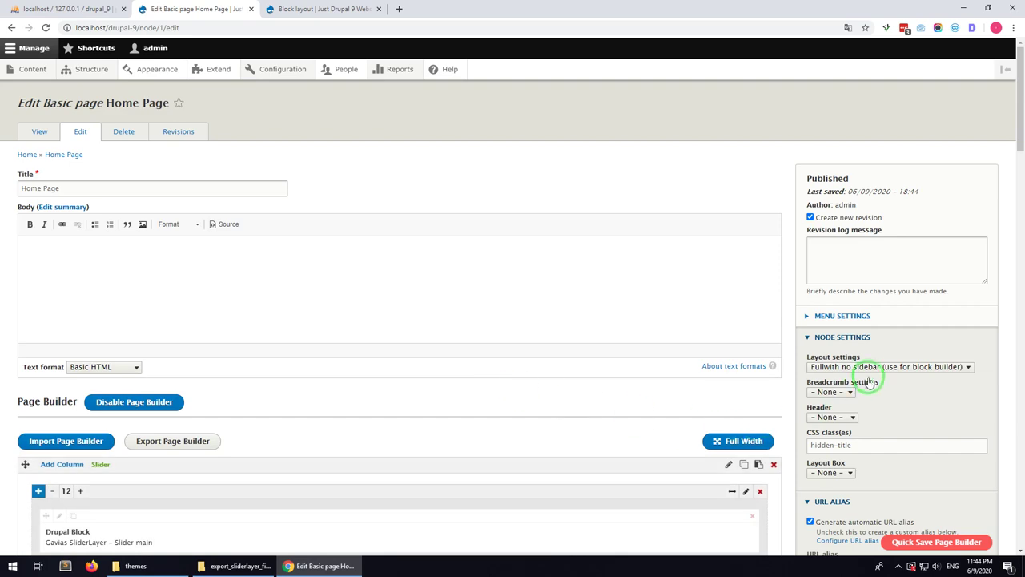
pyautogui.click(833, 392)
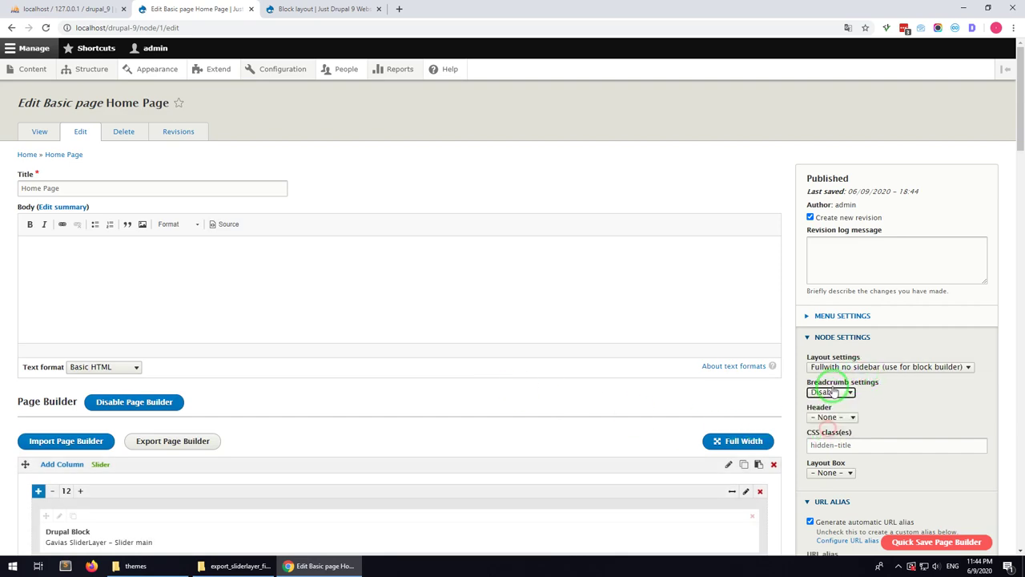
pyautogui.scroll(-15, 71, 437)
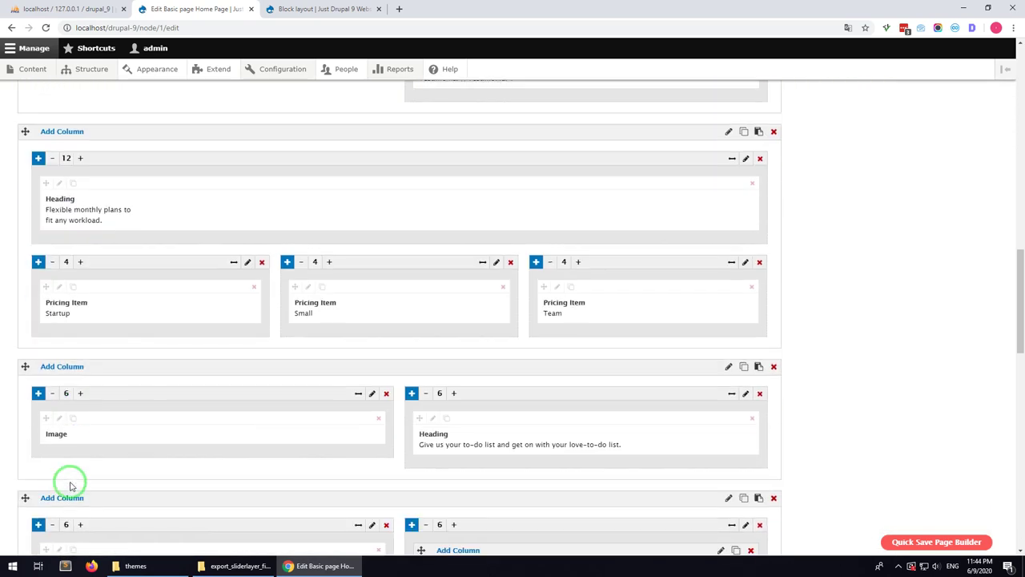
pyautogui.scroll(-10, 44, 518)
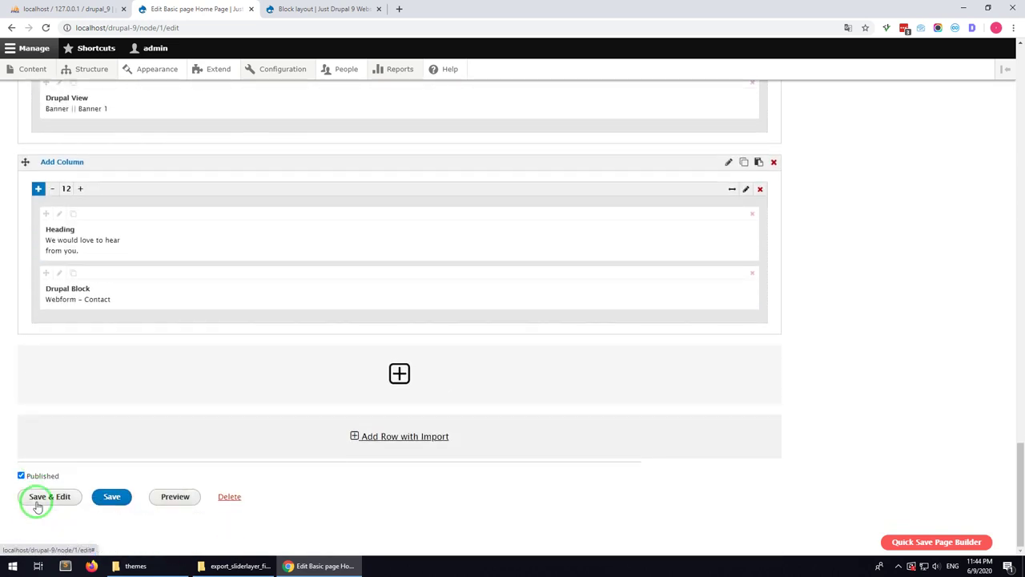
pyautogui.click(108, 497)
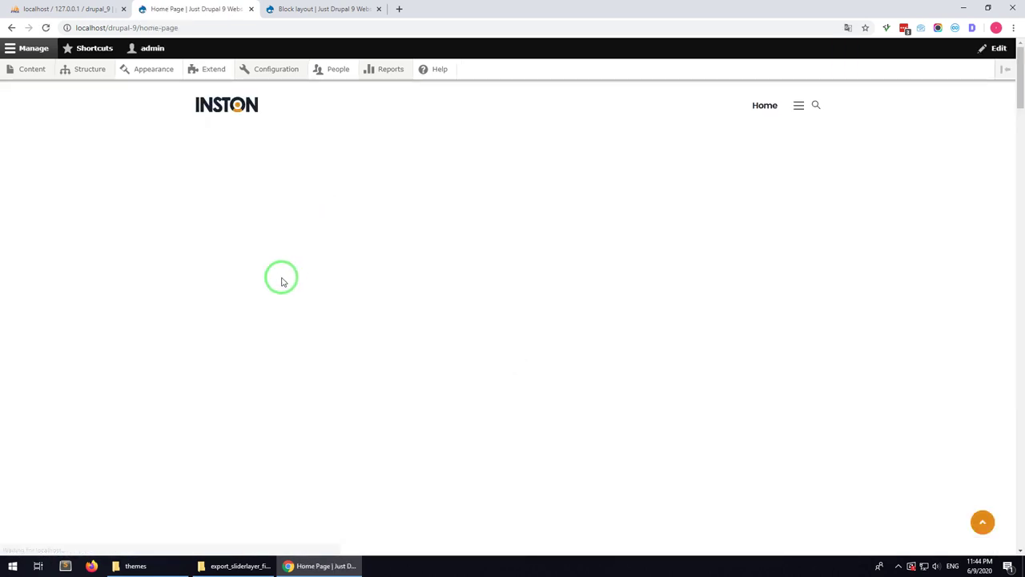
pyautogui.scroll(-3, 561, 225)
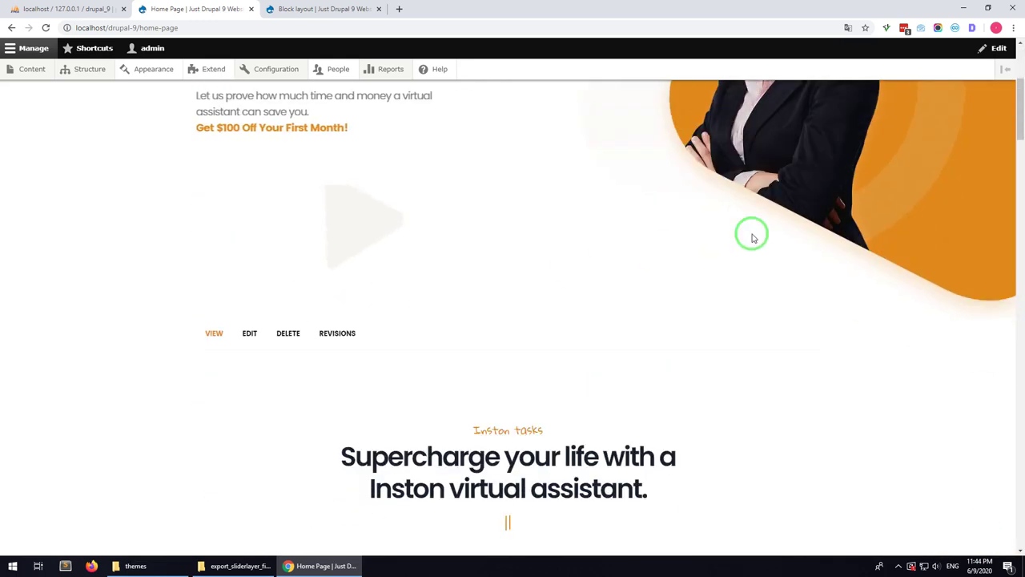
pyautogui.moveTo(1019, 112); pyautogui.dragTo(510, 398)
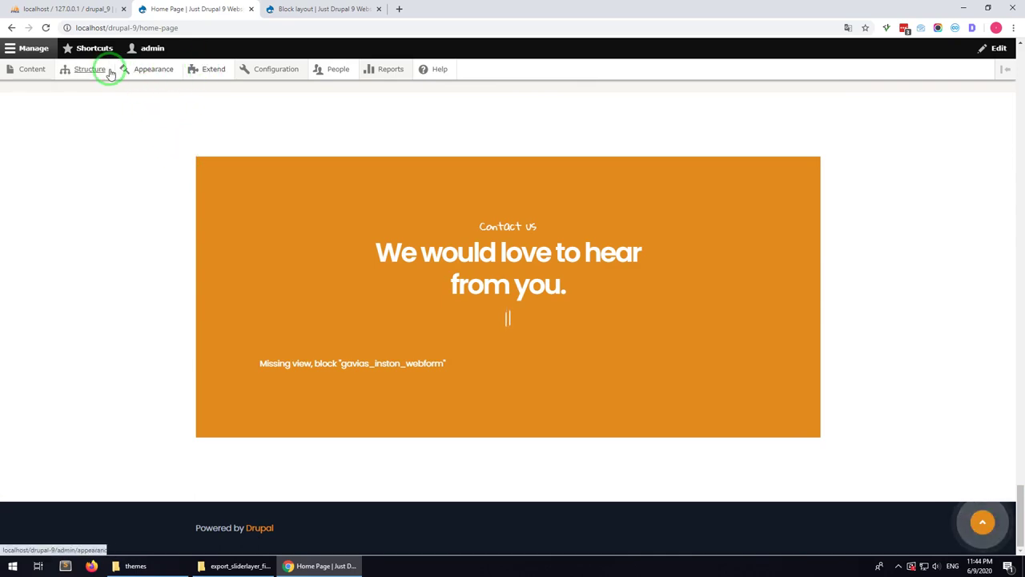
# - Place a Webform block for the Contact (contact) webform in the Other region with its title hidden and save it
pyautogui.moveTo(88, 70)
pyautogui.click(84, 89)
pyautogui.scroll(-20, 259, 318)
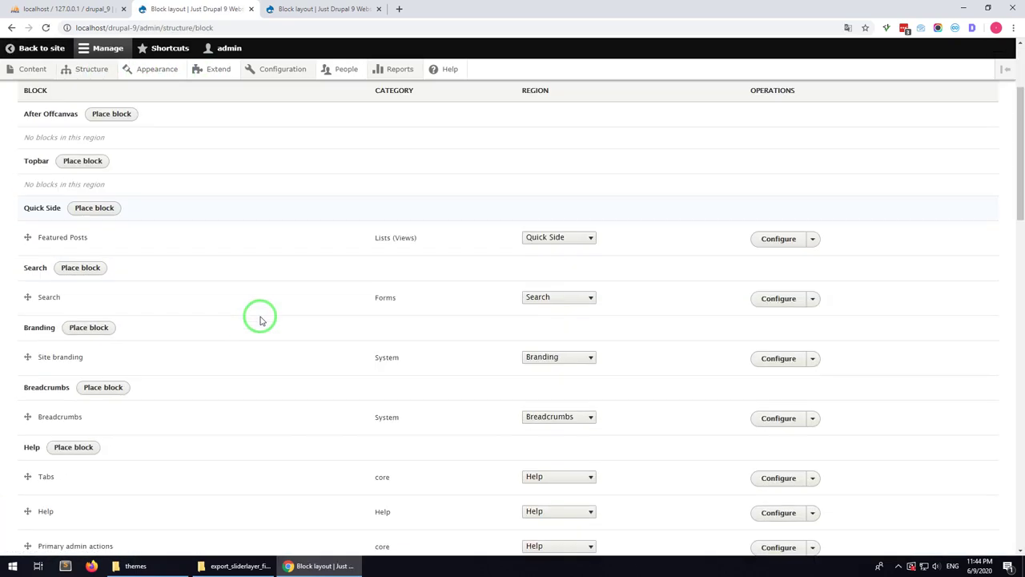
pyautogui.scroll(-3, 257, 320)
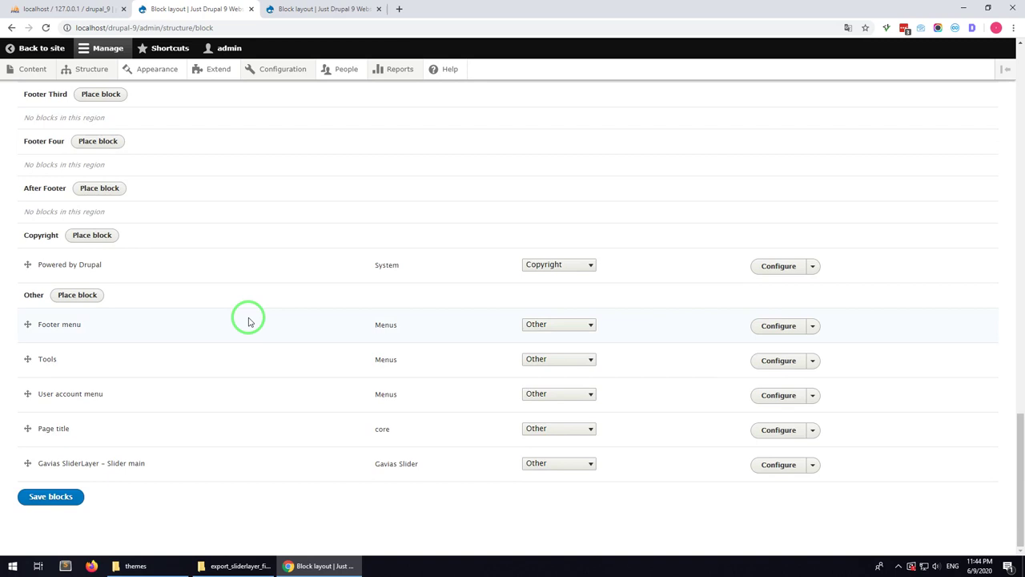
pyautogui.click(80, 295)
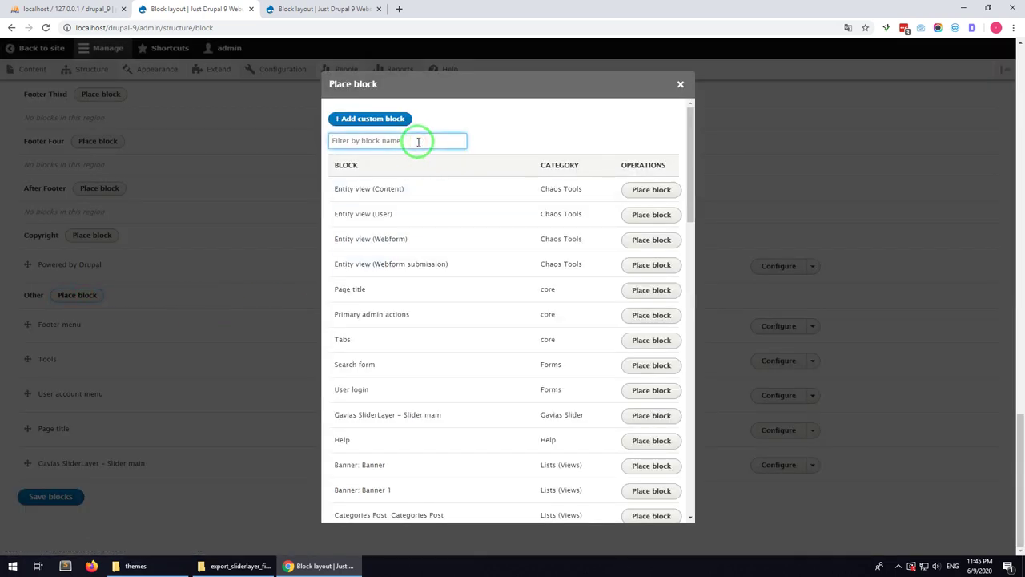
pyautogui.write('web')
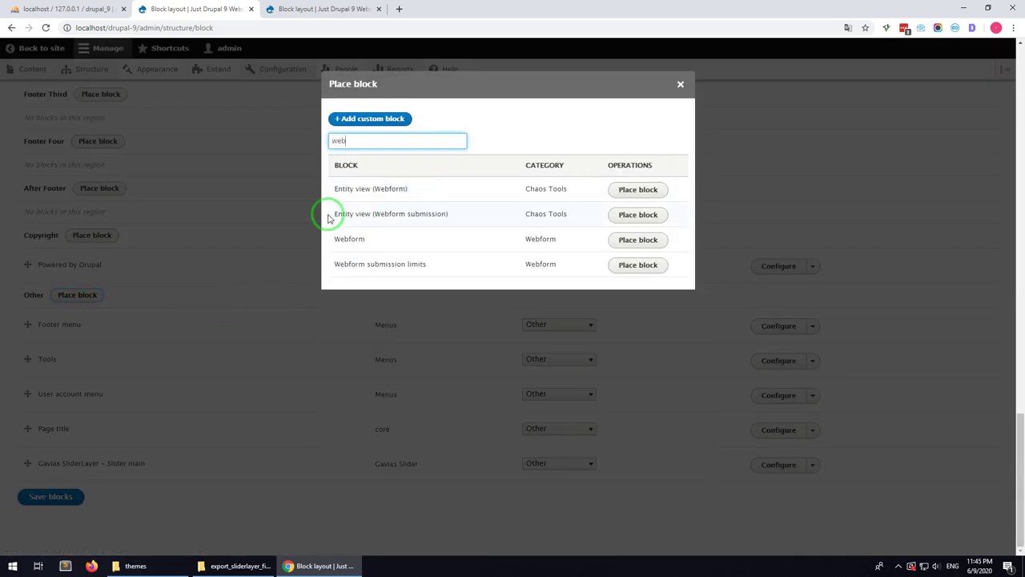
pyautogui.click(626, 239)
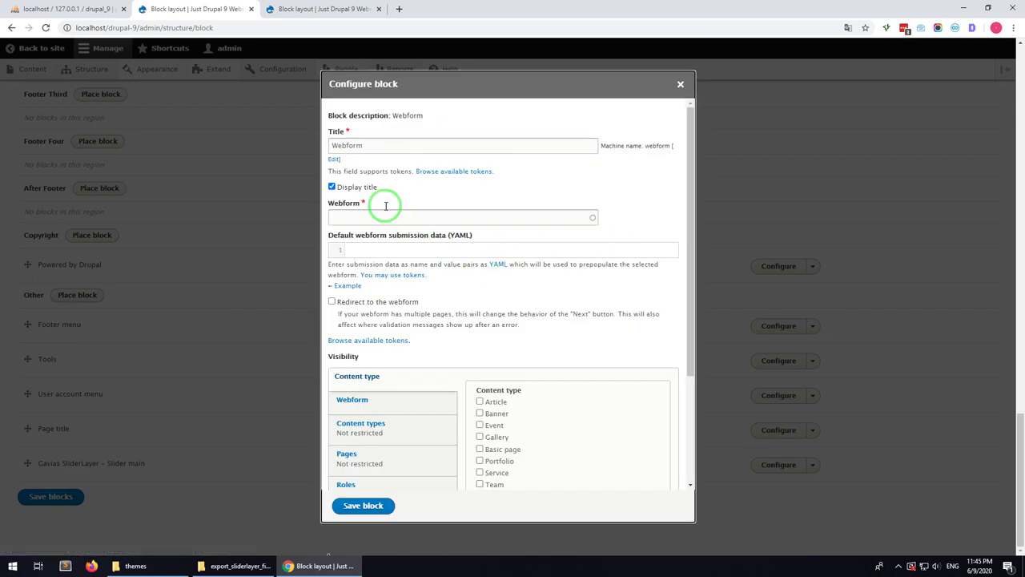
pyautogui.click(356, 215)
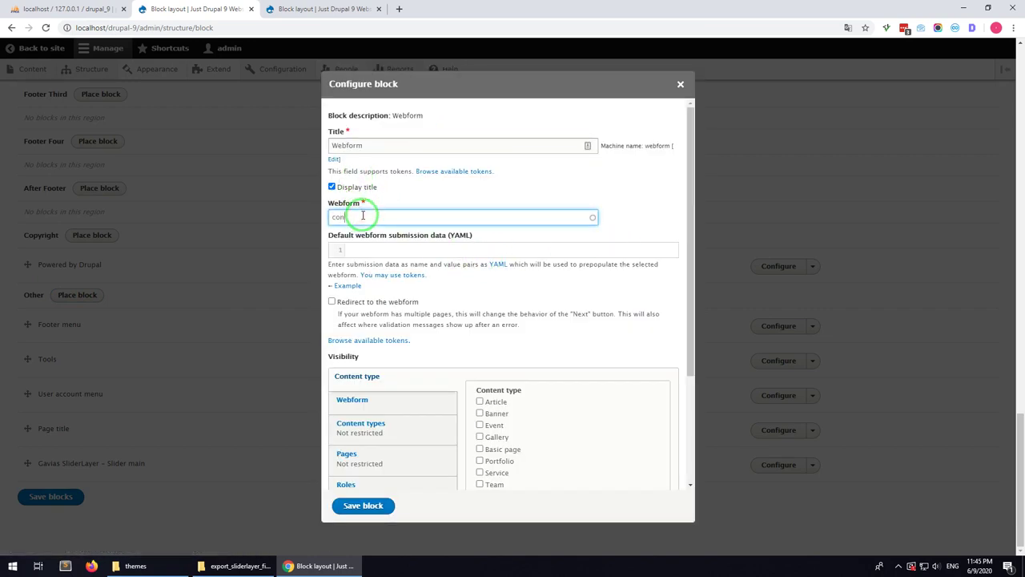
pyautogui.click(332, 187)
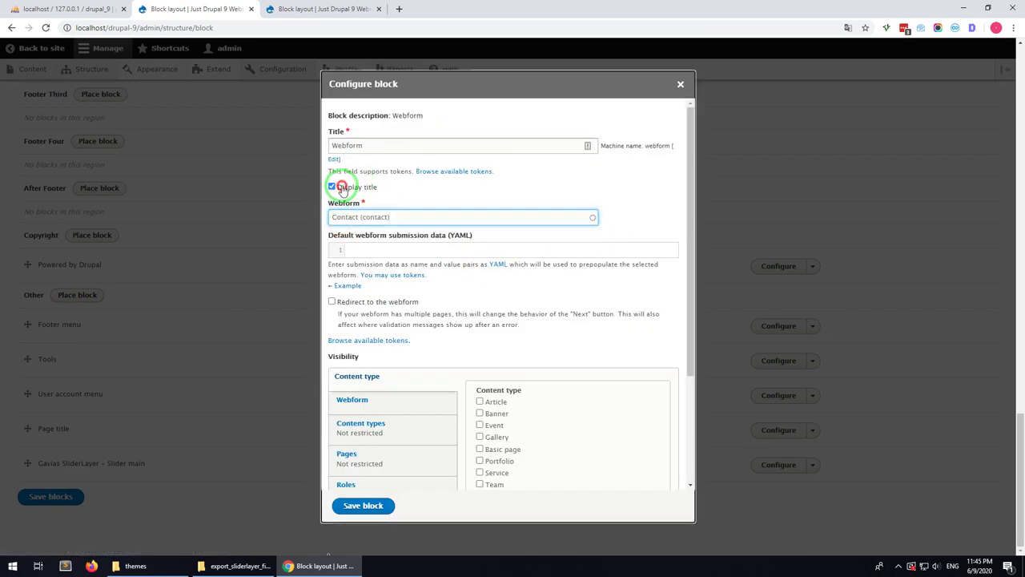
pyautogui.click(368, 504)
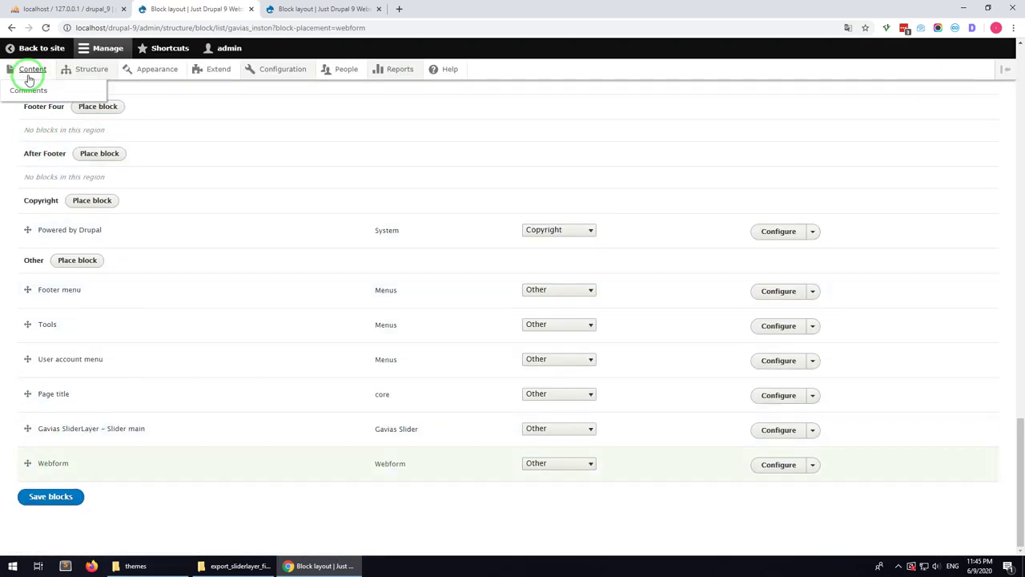
# - Change the new Webform block's title to "Webform-contact" and save the block
pyautogui.click(765, 467)
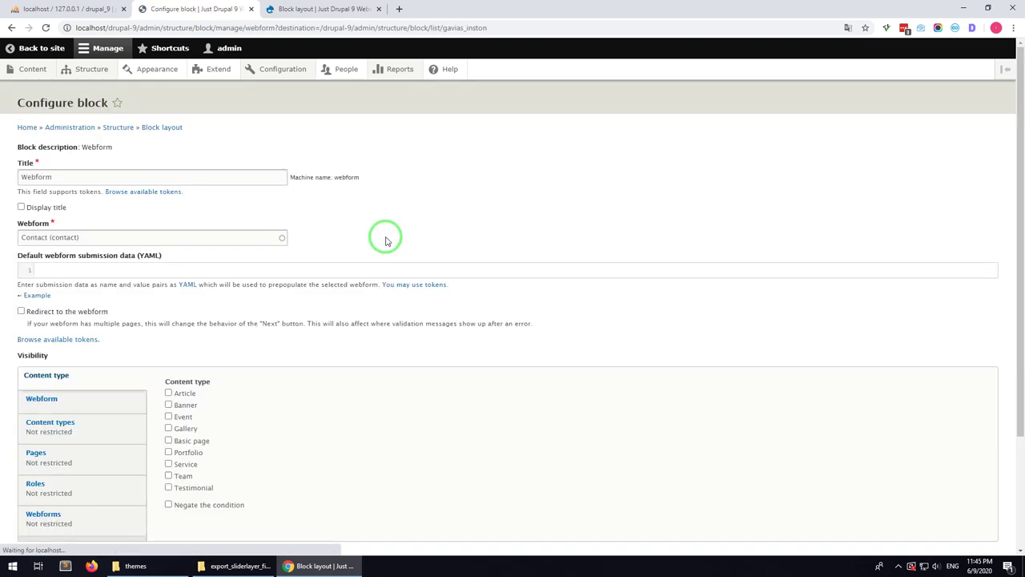
pyautogui.click(149, 178)
pyautogui.write('-contact')
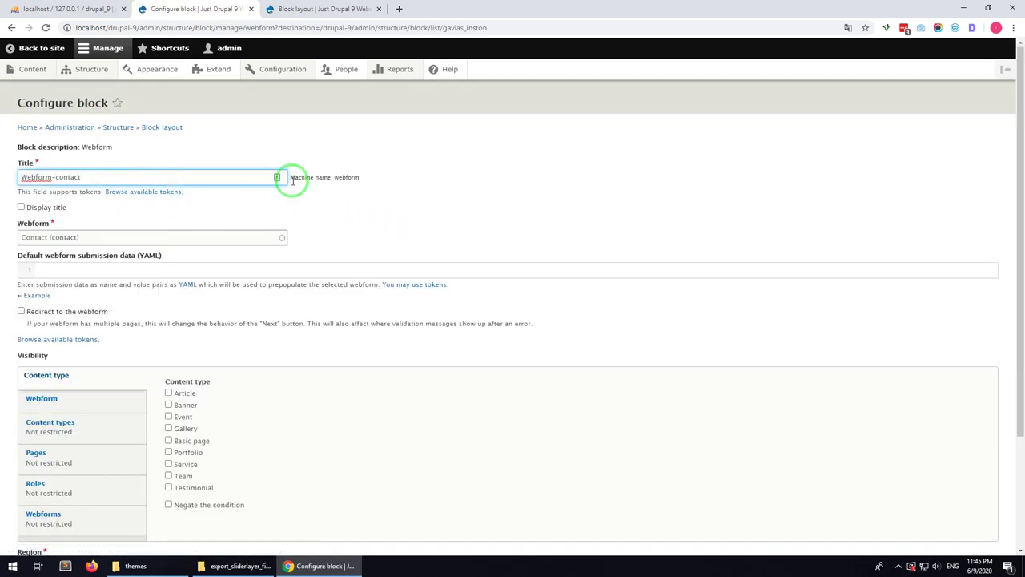
pyautogui.scroll(-2, 105, 461)
pyautogui.click(50, 496)
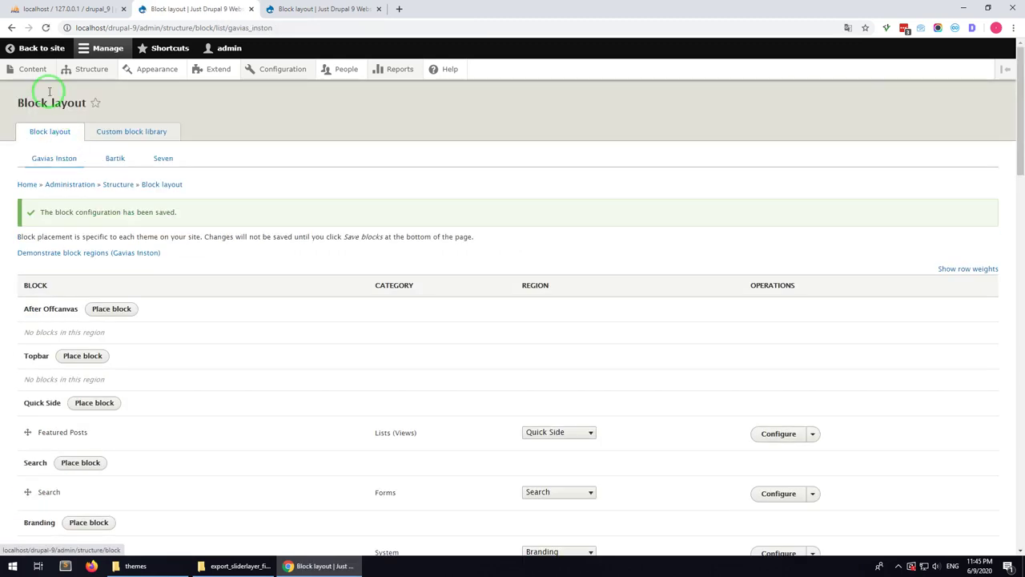
# - Set the Drupal Block in the Home Page's "We would love to hear from you." row to "Webform-contact", save the page and review it
pyautogui.click(33, 69)
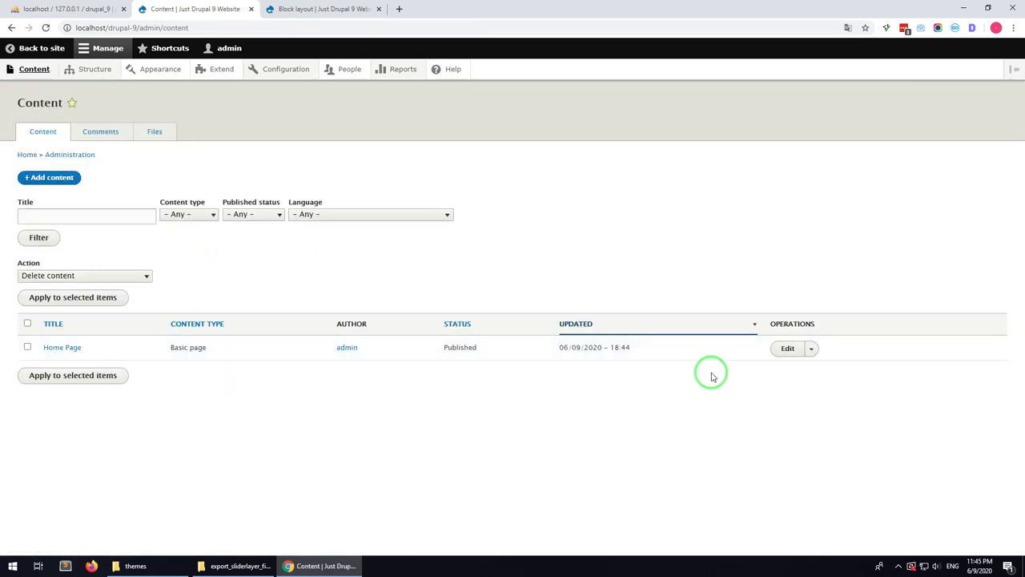
pyautogui.click(787, 348)
pyautogui.scroll(-5, 344, 364)
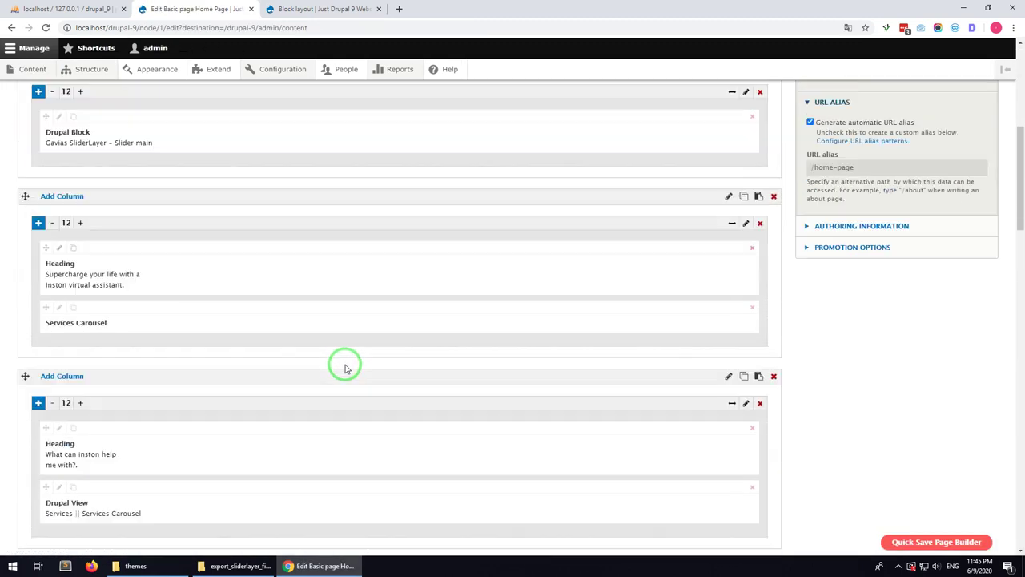
pyautogui.scroll(-15, 345, 365)
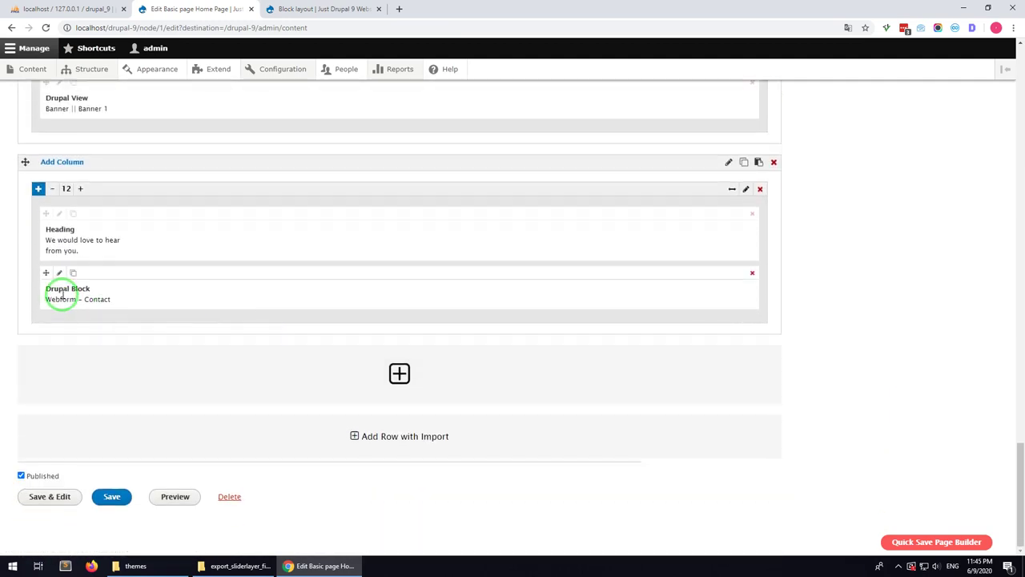
pyautogui.click(59, 272)
pyautogui.click(292, 194)
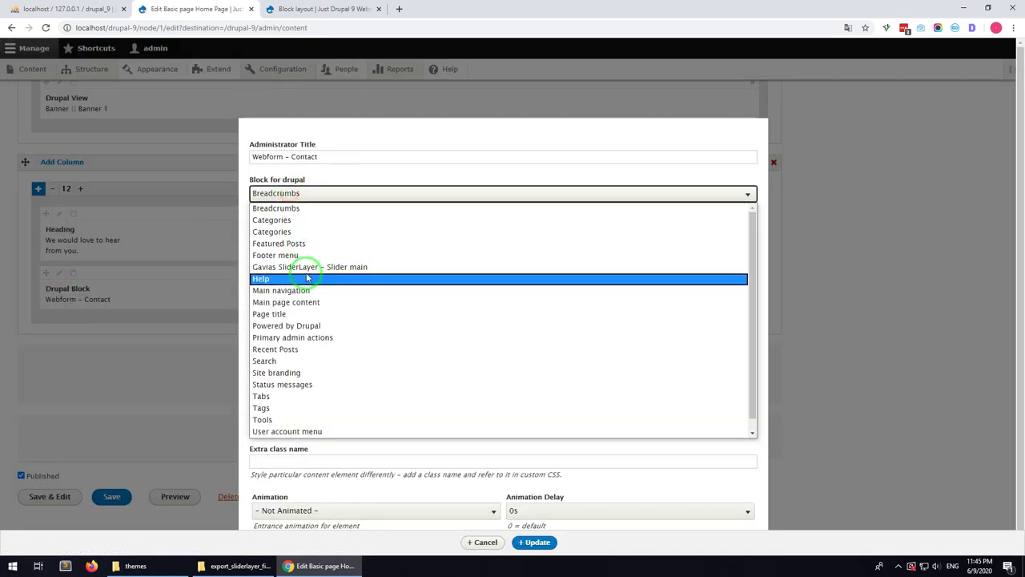
pyautogui.scroll(-1, 318, 292)
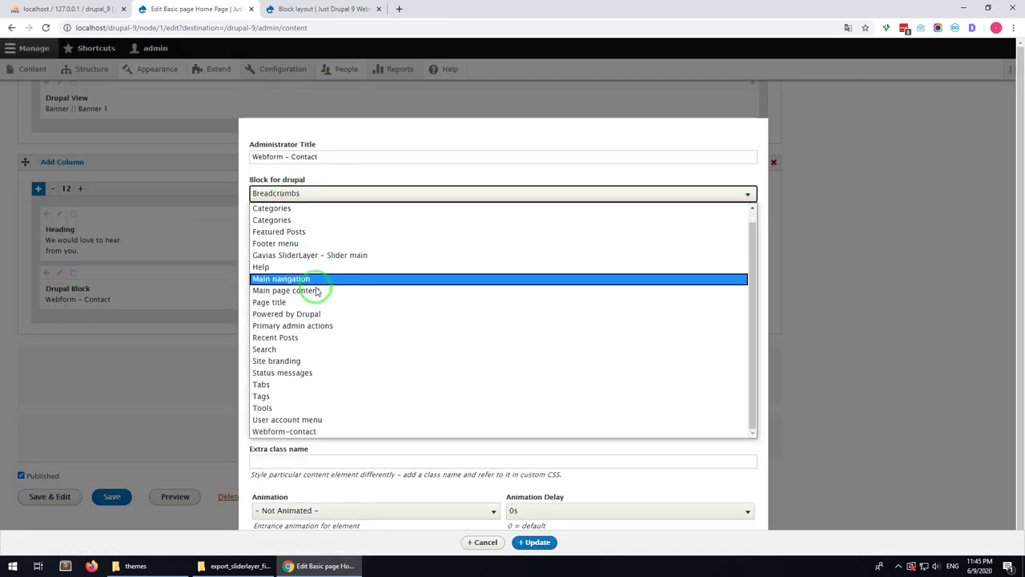
pyautogui.click(313, 432)
pyautogui.click(531, 544)
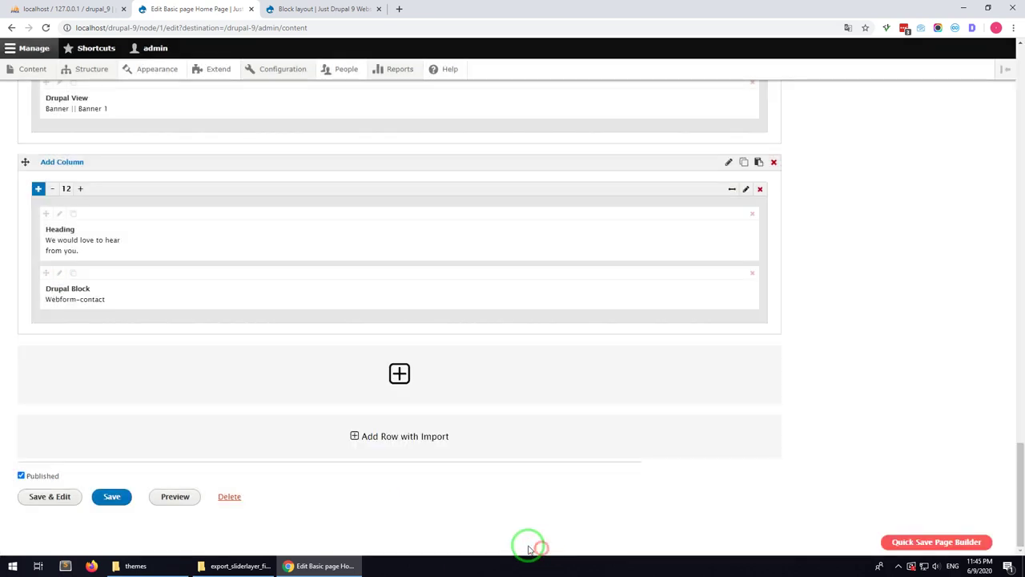
pyautogui.click(112, 497)
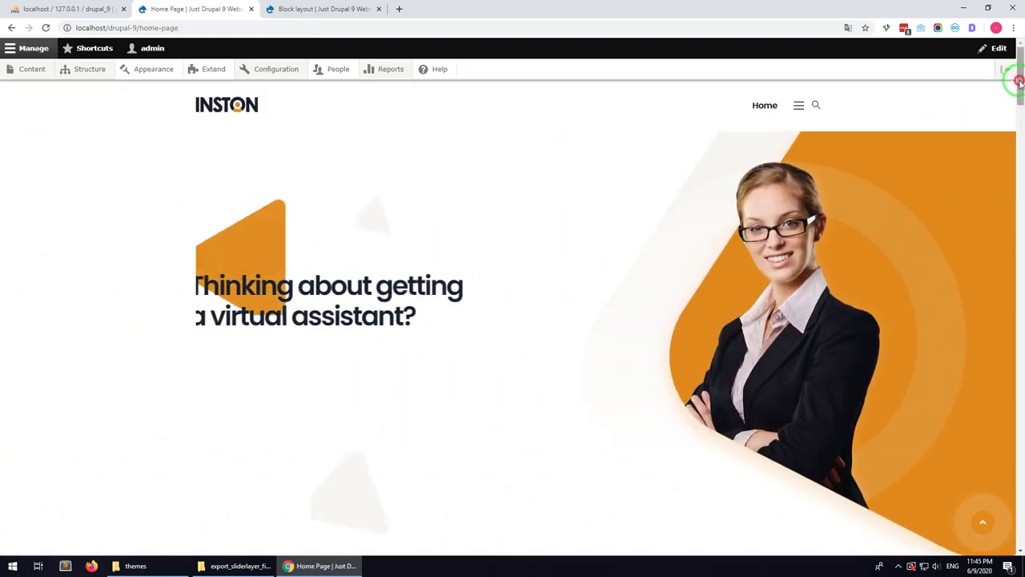
pyautogui.moveTo(1020, 83); pyautogui.dragTo(1020, 498)
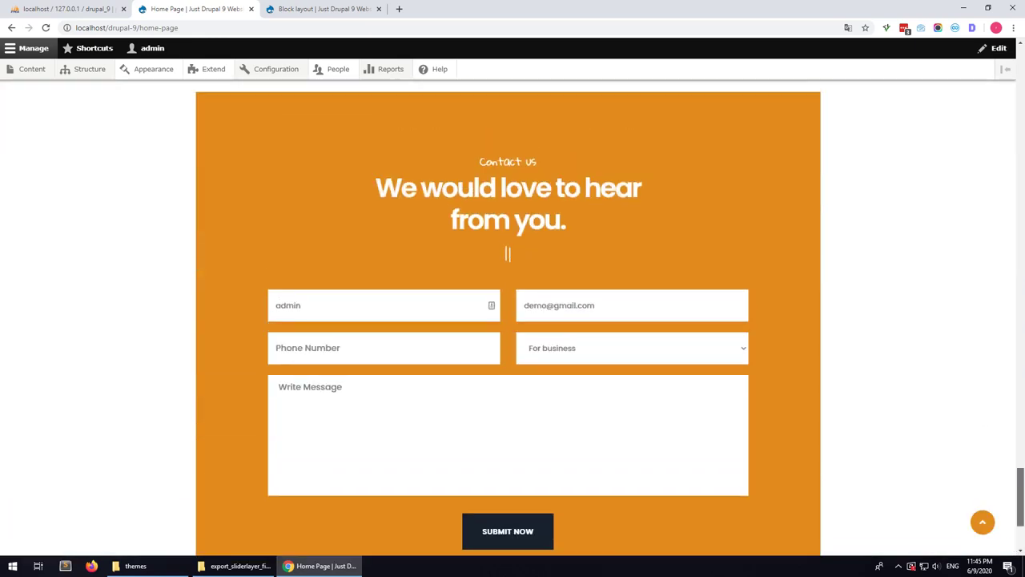
pyautogui.press('Home')
# - Set the site's default front page to /home-page in the basic site settings and save the configuration
pyautogui.click(190, 59)
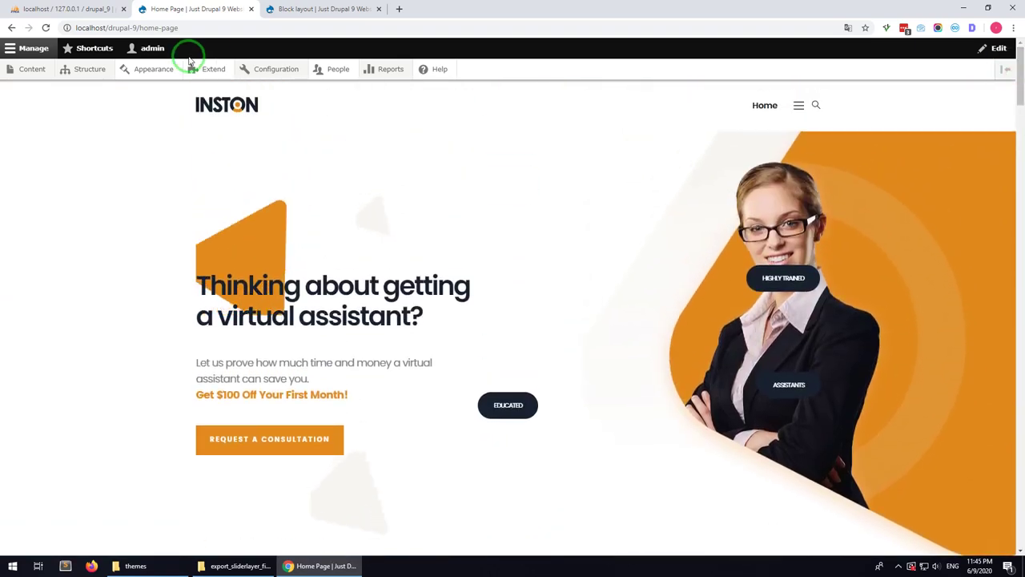
pyautogui.click(134, 28)
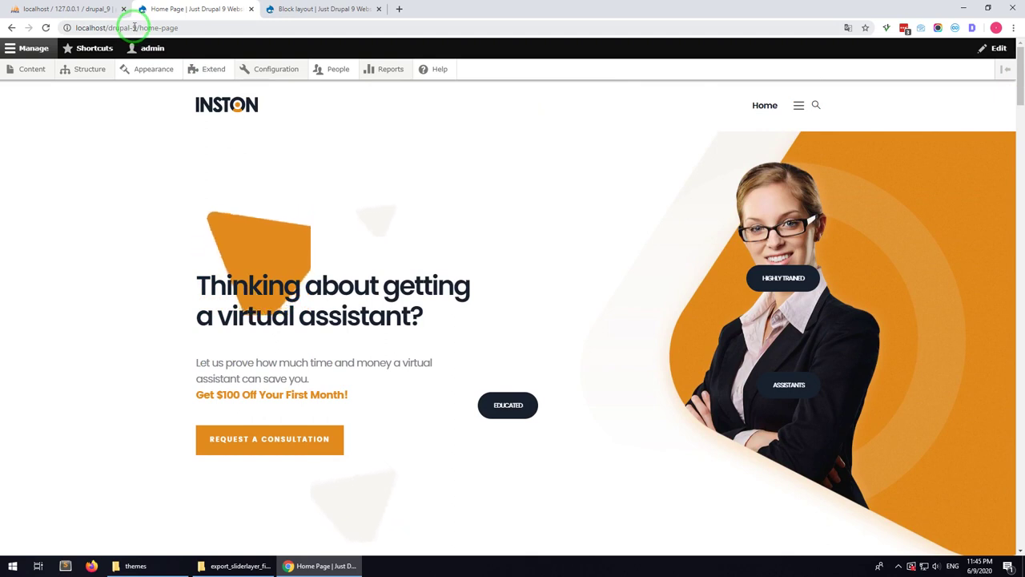
pyautogui.moveTo(134, 27); pyautogui.dragTo(208, 27)
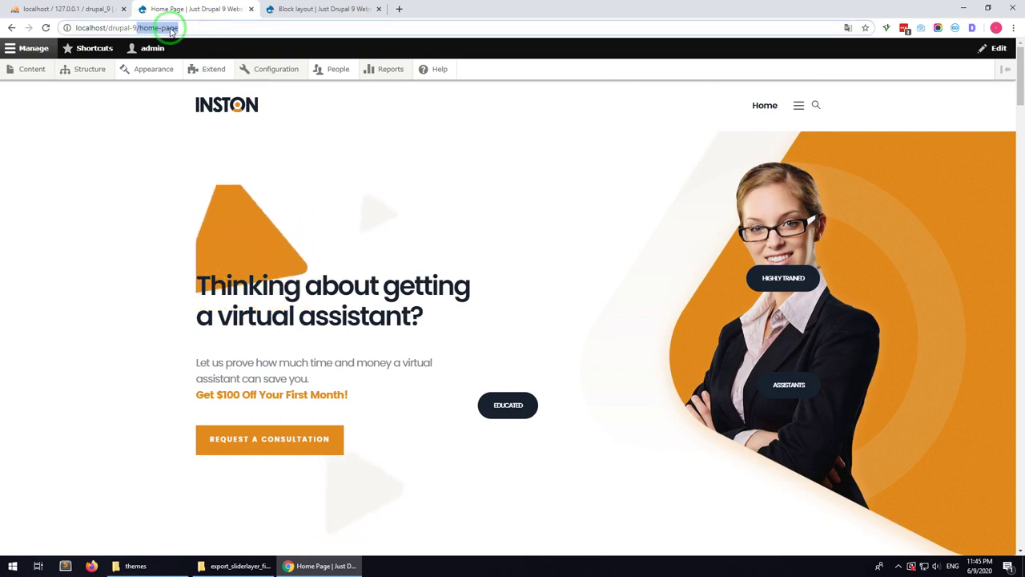
pyautogui.moveTo(275, 70)
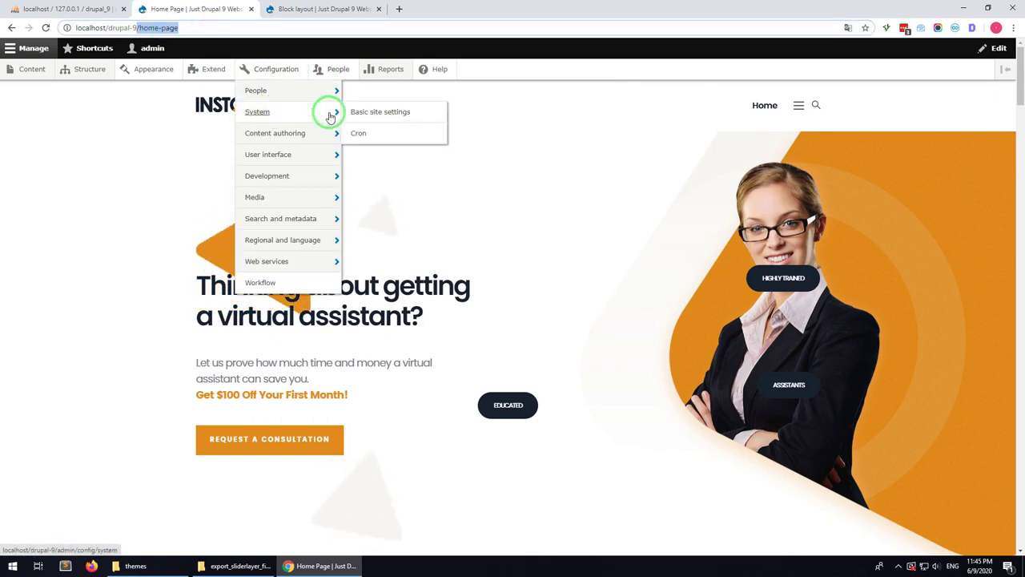
pyautogui.click(358, 112)
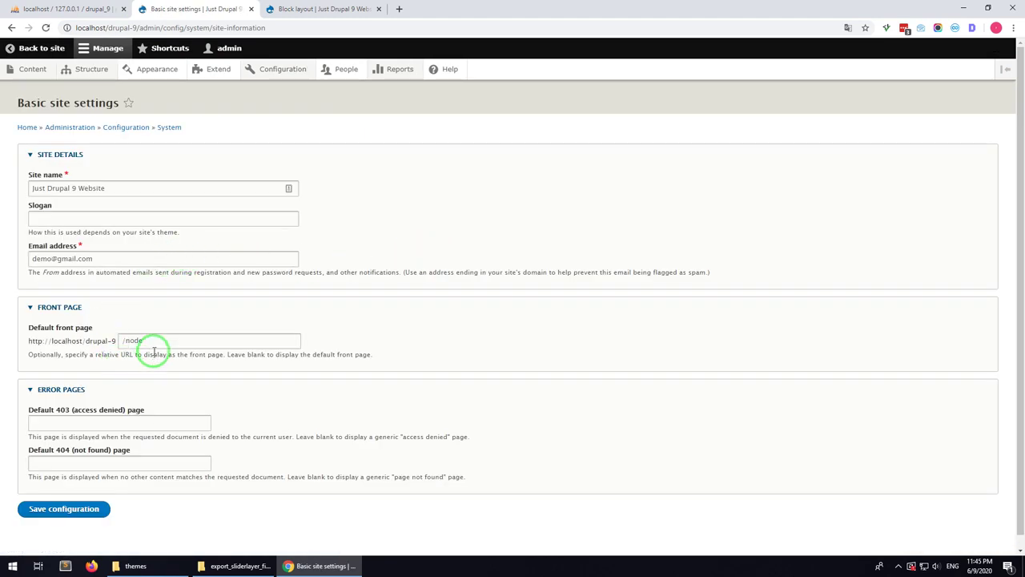
pyautogui.click(275, 395)
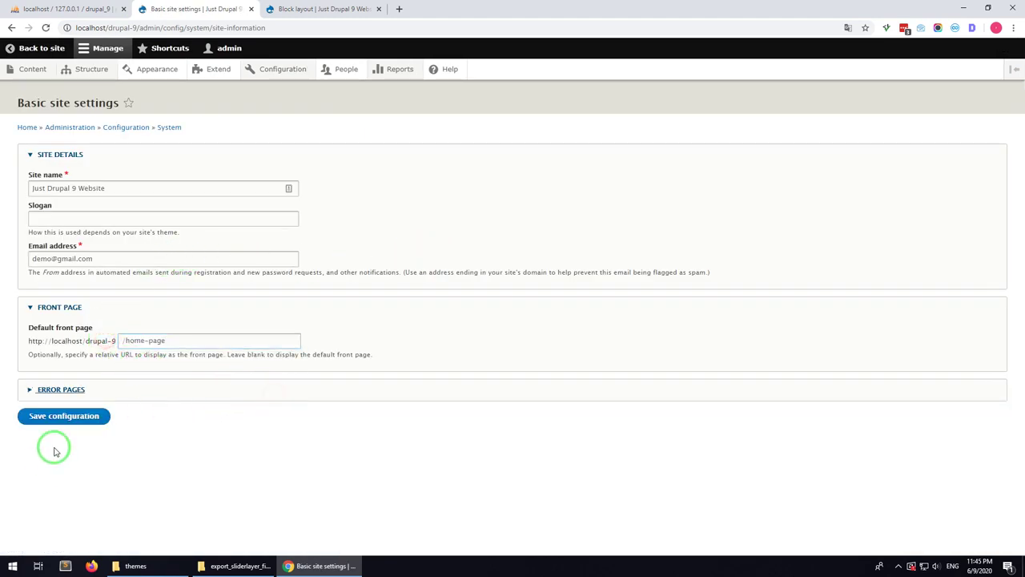
pyautogui.click(76, 399)
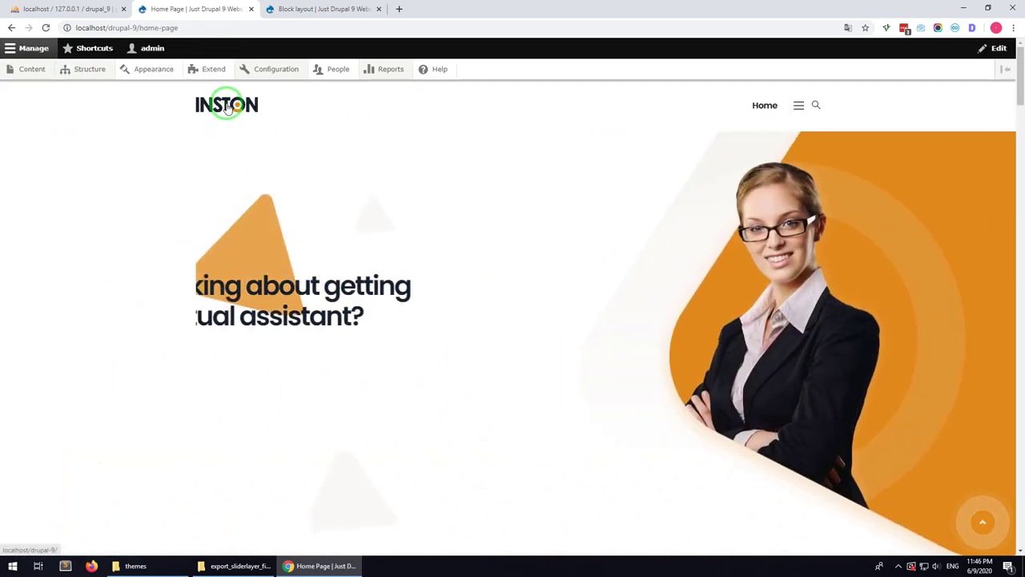
# - Open the site's front page through the Inston logo and look through its sections
pyautogui.click(189, 107)
pyautogui.click(229, 116)
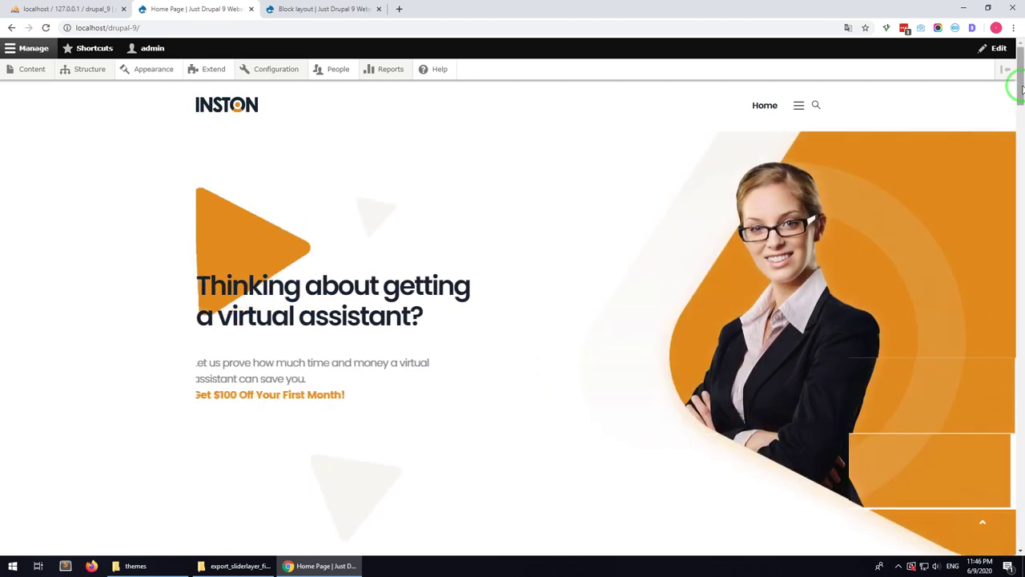
pyautogui.moveTo(1021, 89)
pyautogui.mouseDown()
pyautogui.moveTo(1021, 528)
pyautogui.moveTo(1022, 76)
pyautogui.mouseUp()
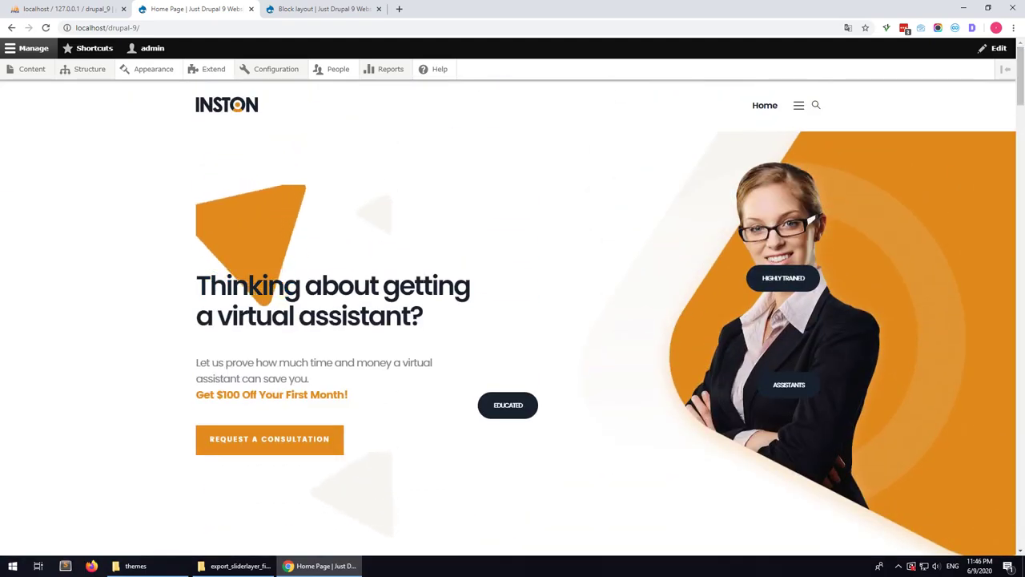